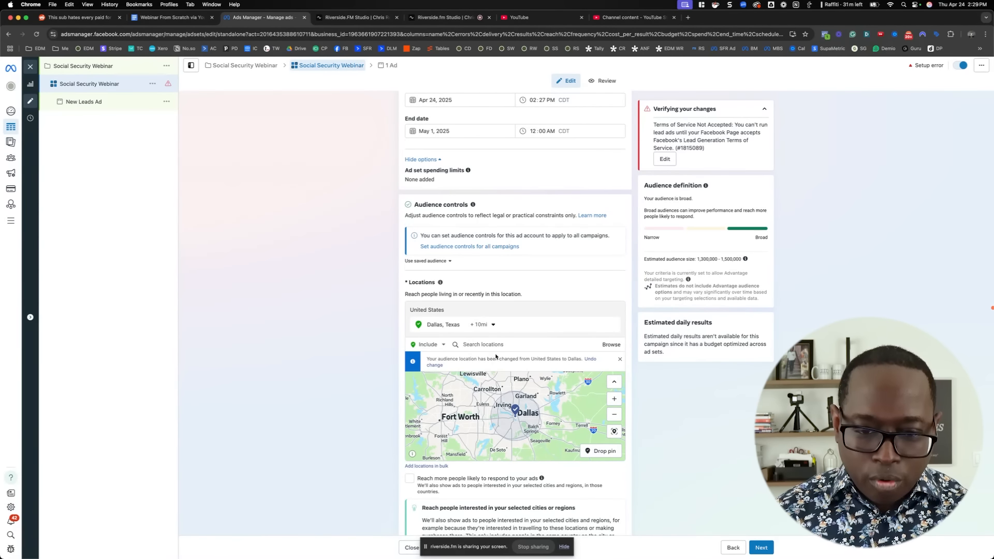
Widen the targeting radius around Dallas, Texas to 50 miles
click(492, 325)
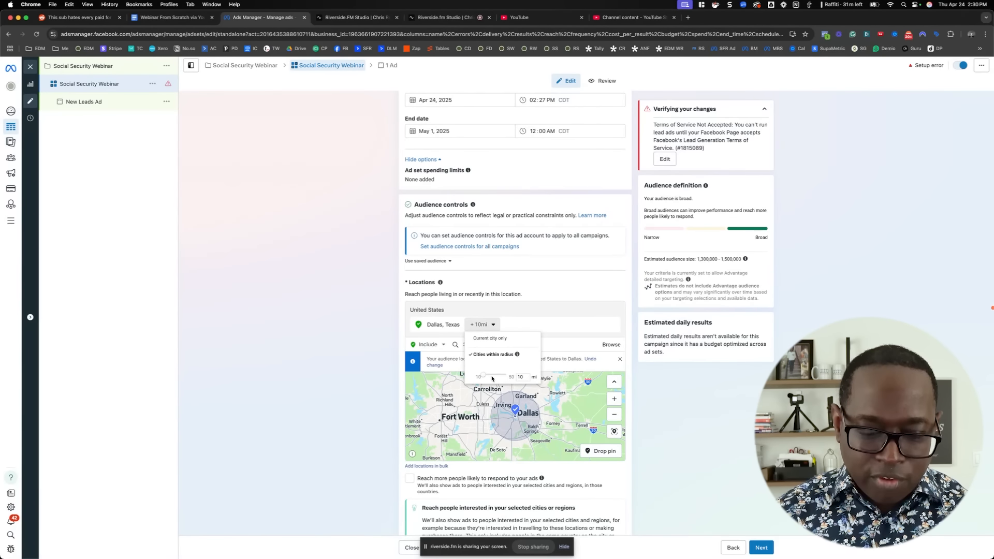
drag(484, 376, 513, 377)
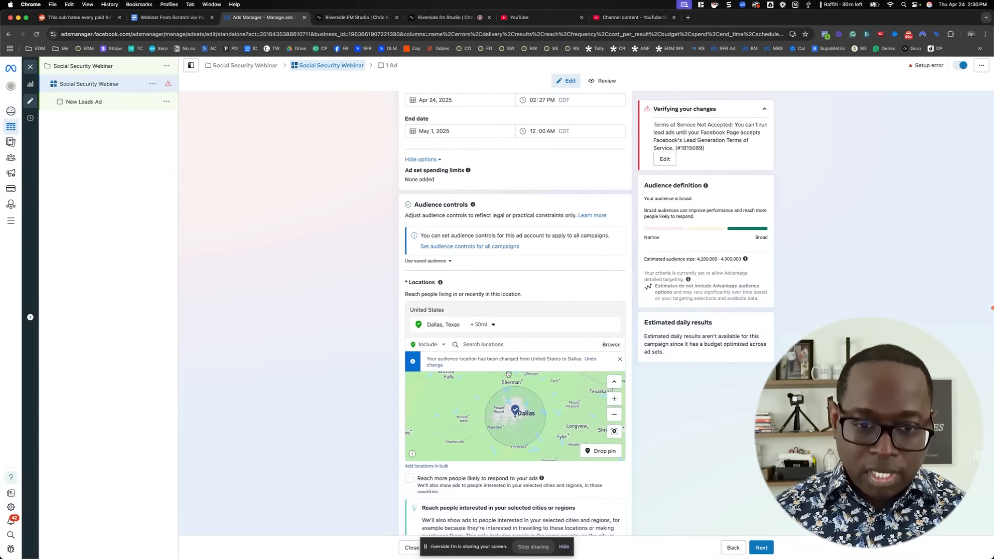
click(493, 325)
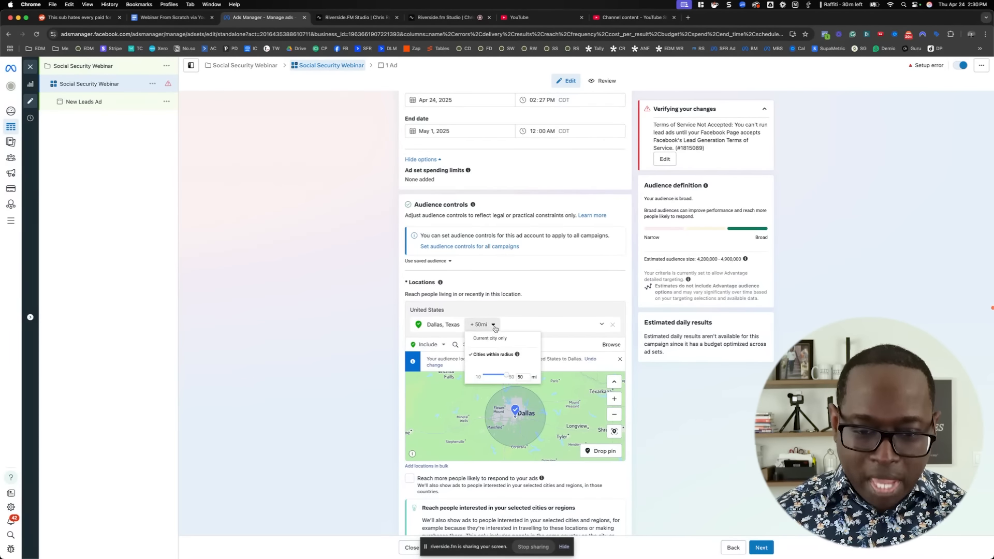
click(386, 326)
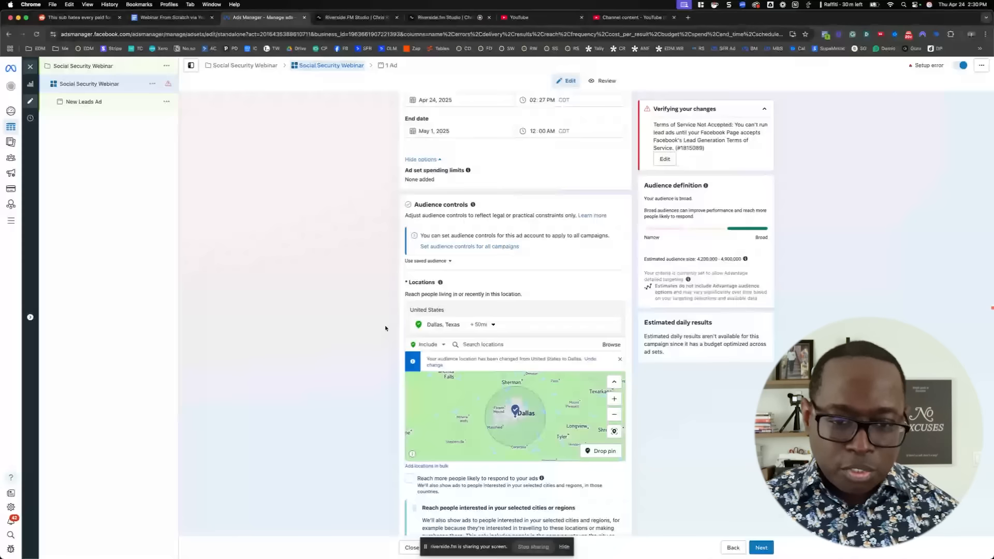
Switch the ad set from Advantage+ audience to the original audience options and confirm using the original audience
scroll(386, 328, down, 3)
scroll(385, 329, down, 5)
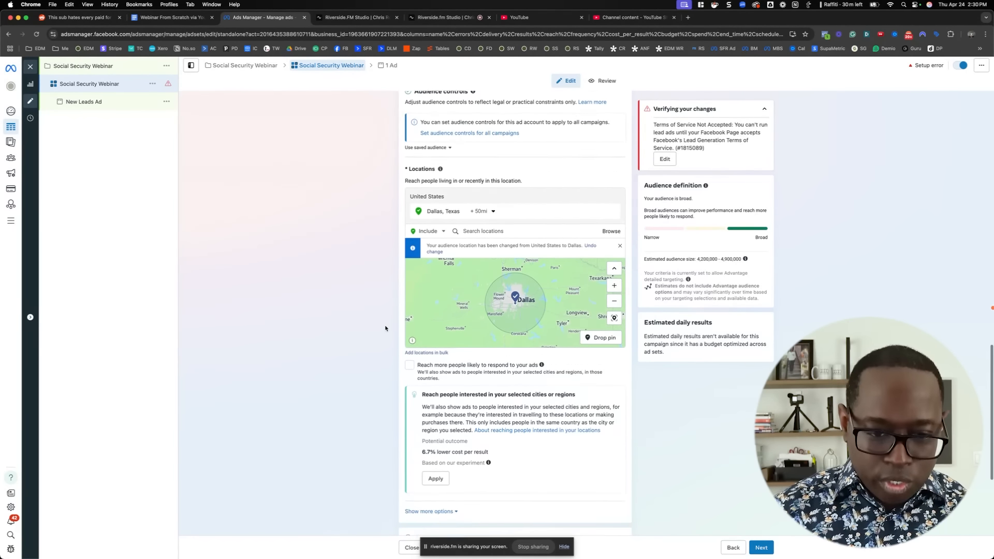
scroll(385, 328, down, 1)
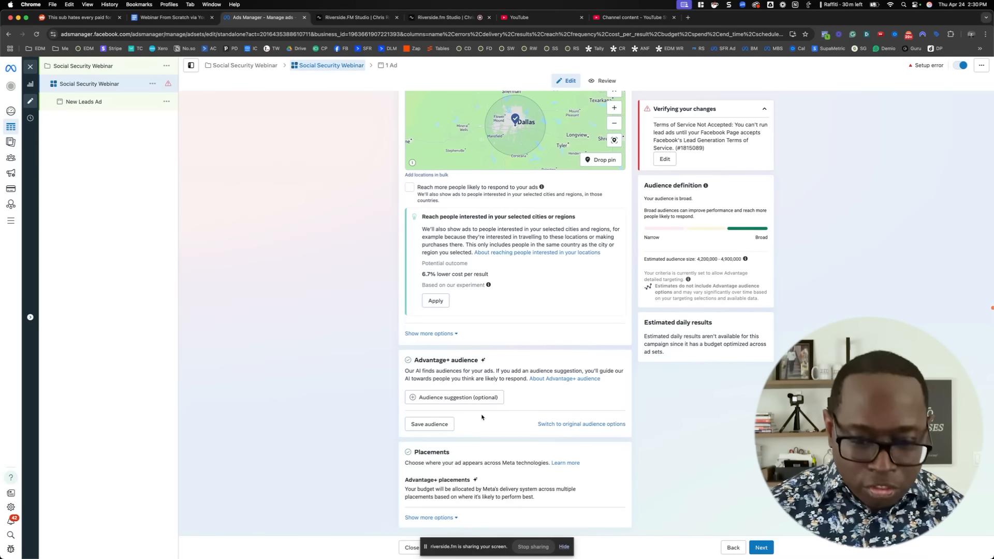
click(561, 425)
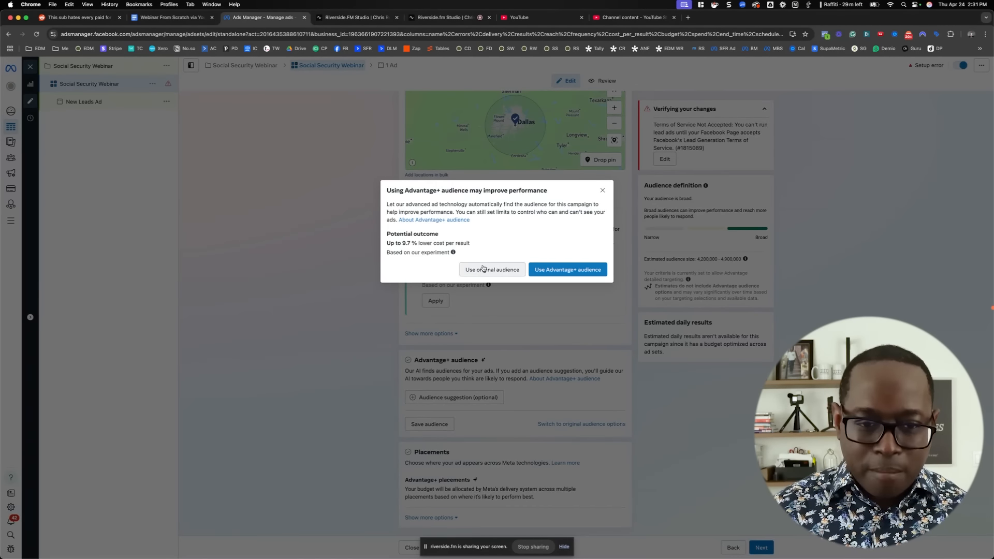
click(483, 270)
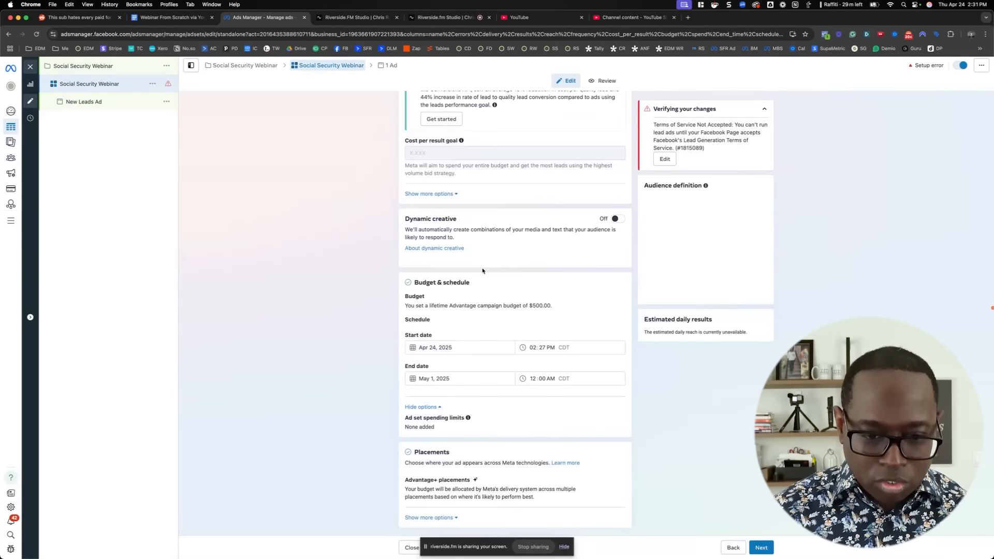
Set the audience's minimum age to 55
scroll(506, 289, down, 3)
scroll(548, 295, down, 5)
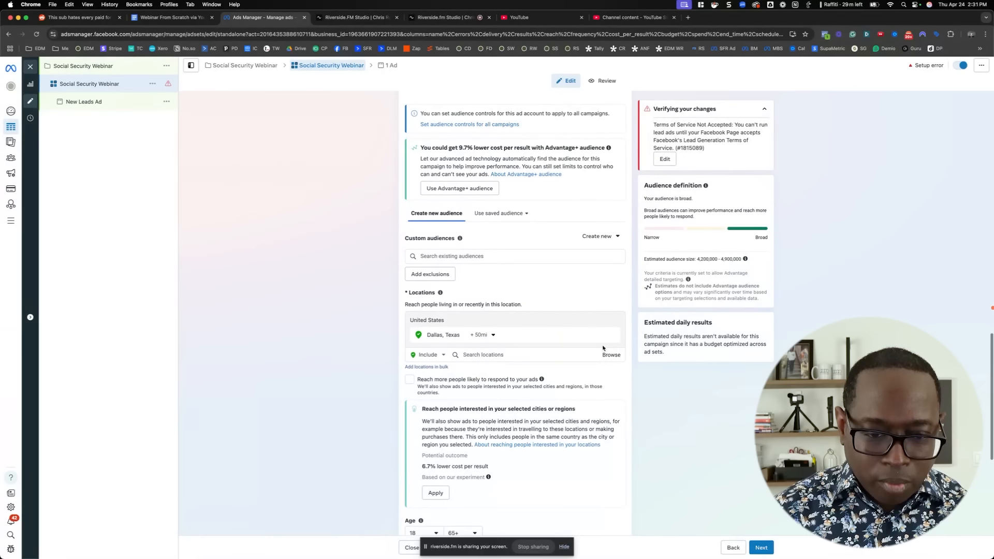
scroll(617, 358, down, 5)
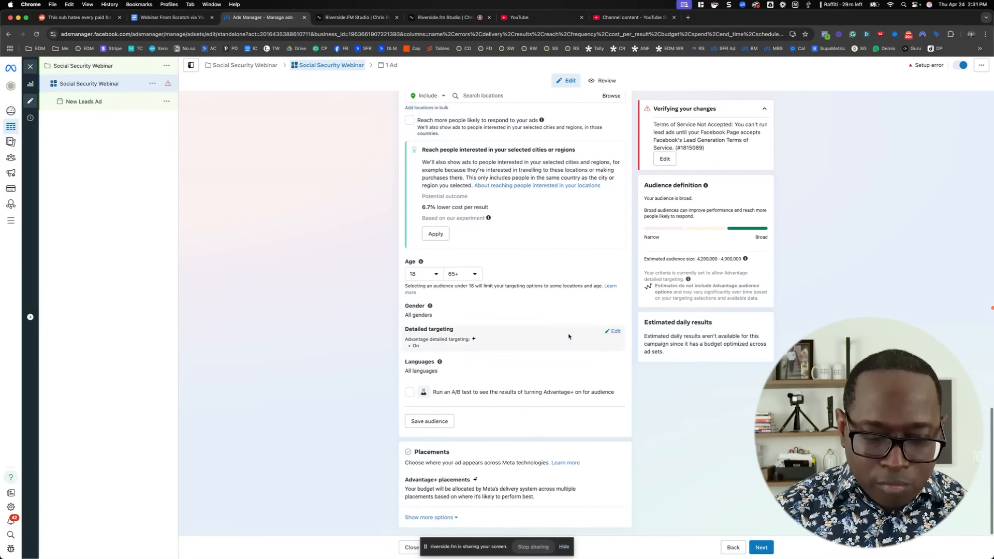
click(437, 275)
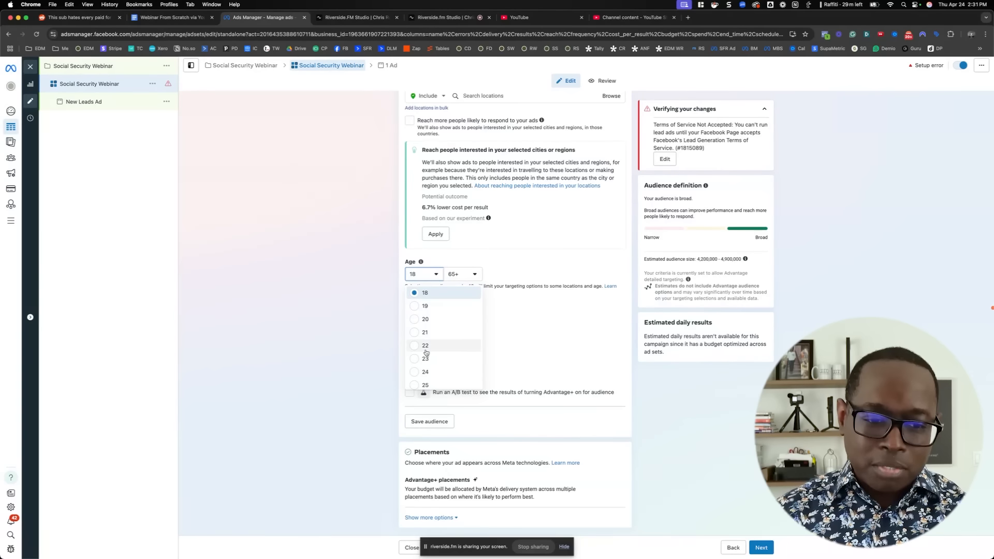
scroll(420, 353, down, 2)
scroll(420, 353, down, 5)
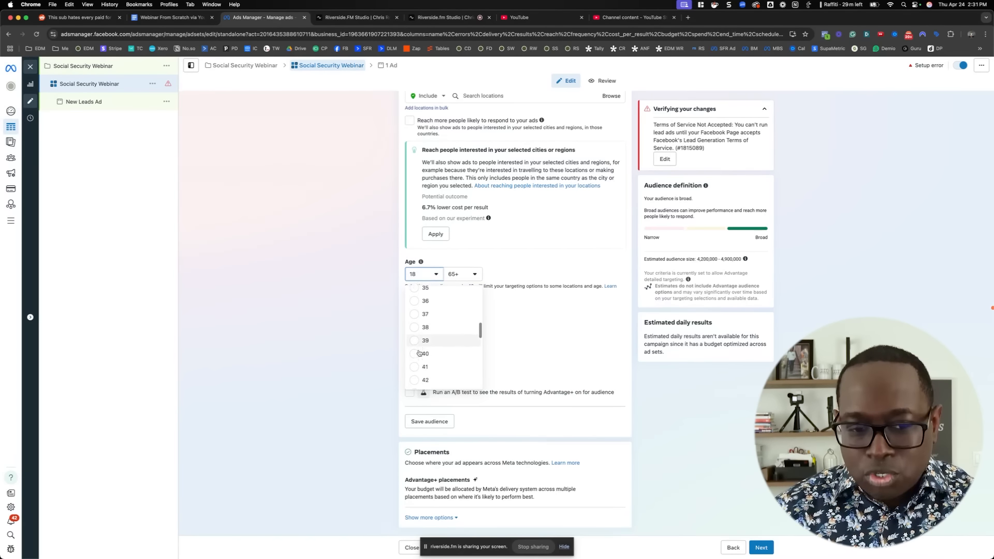
scroll(420, 353, down, 4)
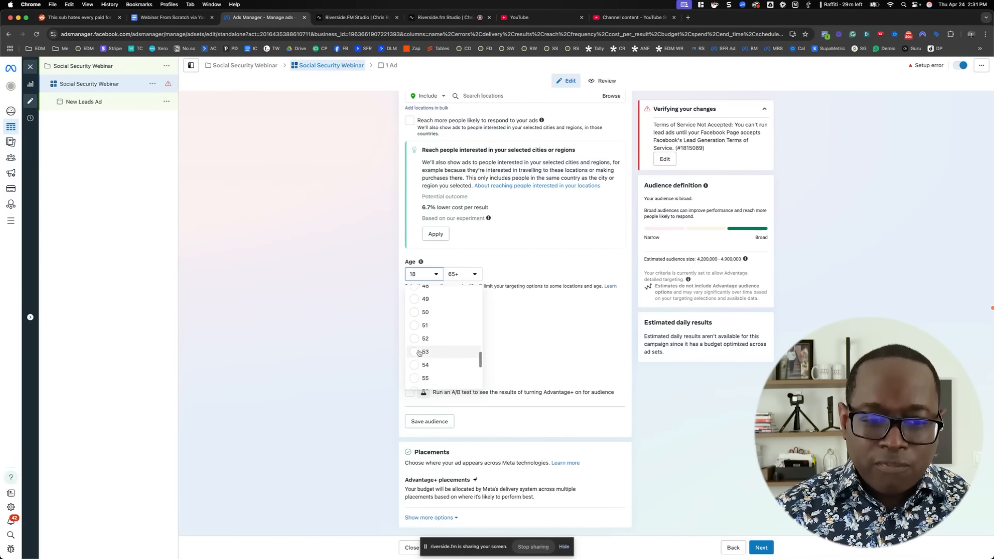
scroll(418, 353, down, 1)
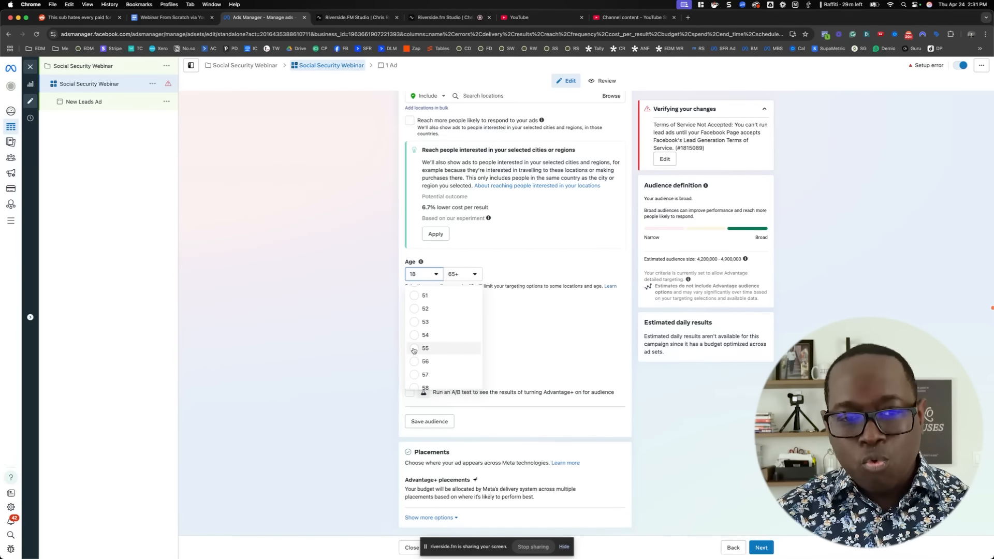
click(414, 348)
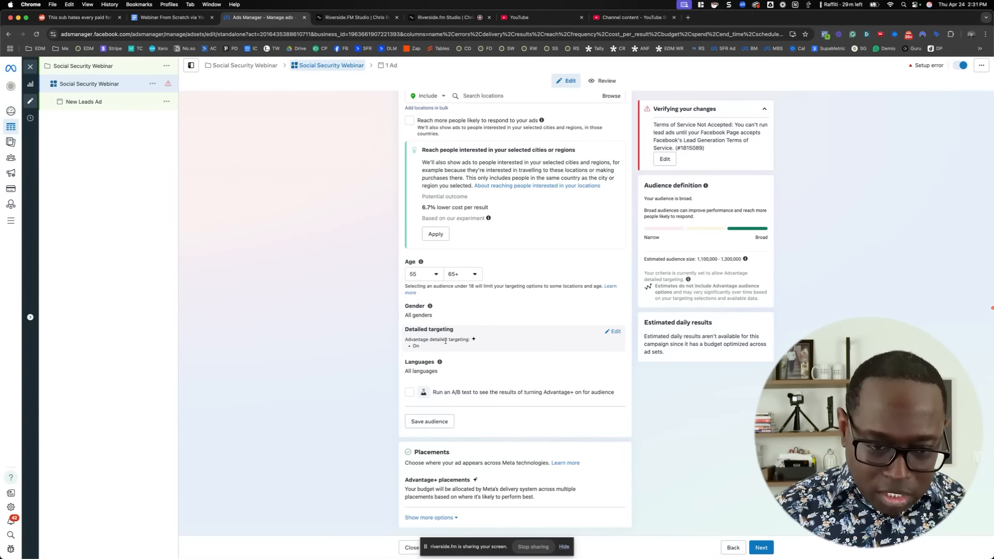
Edit the detailed targeting, search for "wealth" and include the Wealth management (banking) interest
click(615, 332)
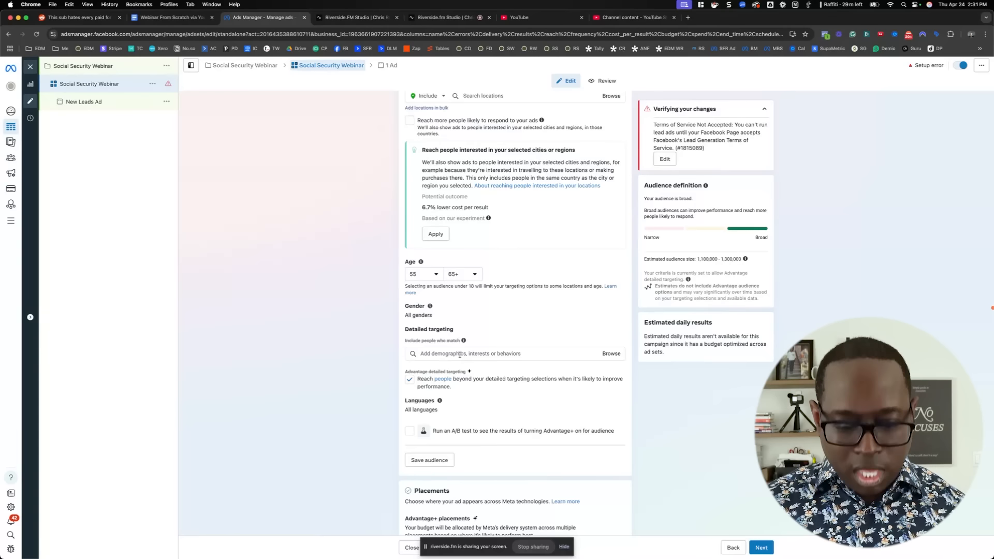
click(460, 355)
text(wealth)
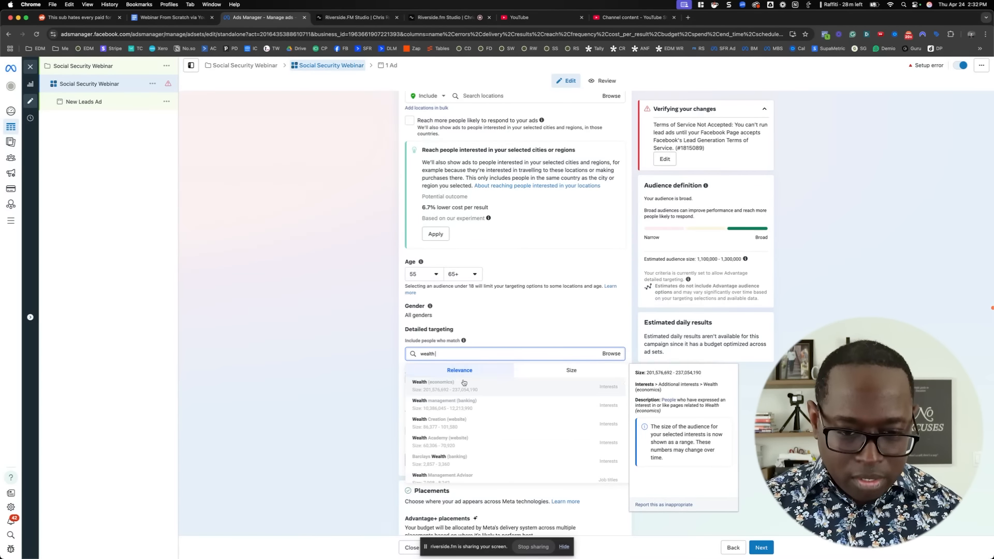
click(478, 409)
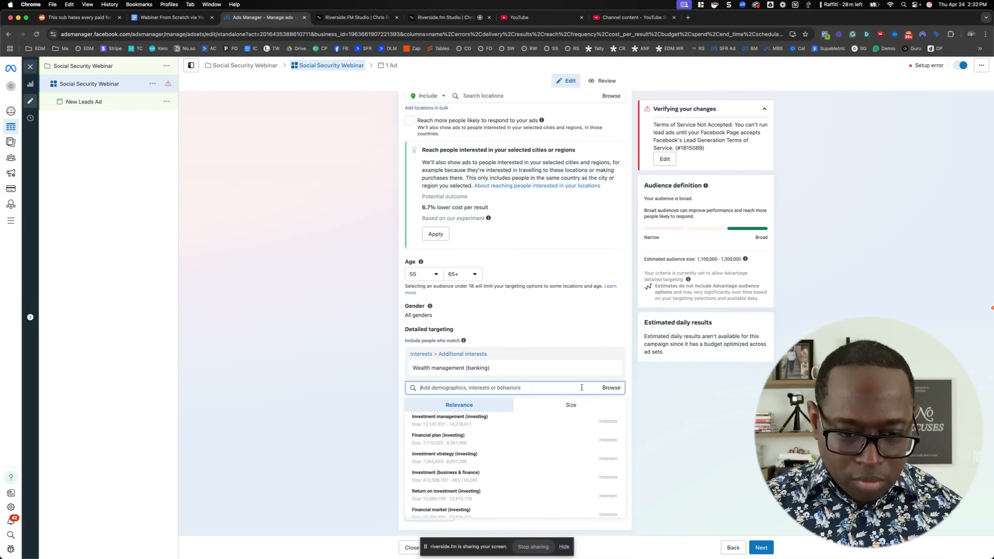
Add the suggested interests Investment management, Investment strategy and Financial plan (all investing) to the detailed targeting
mouse_move(480, 421)
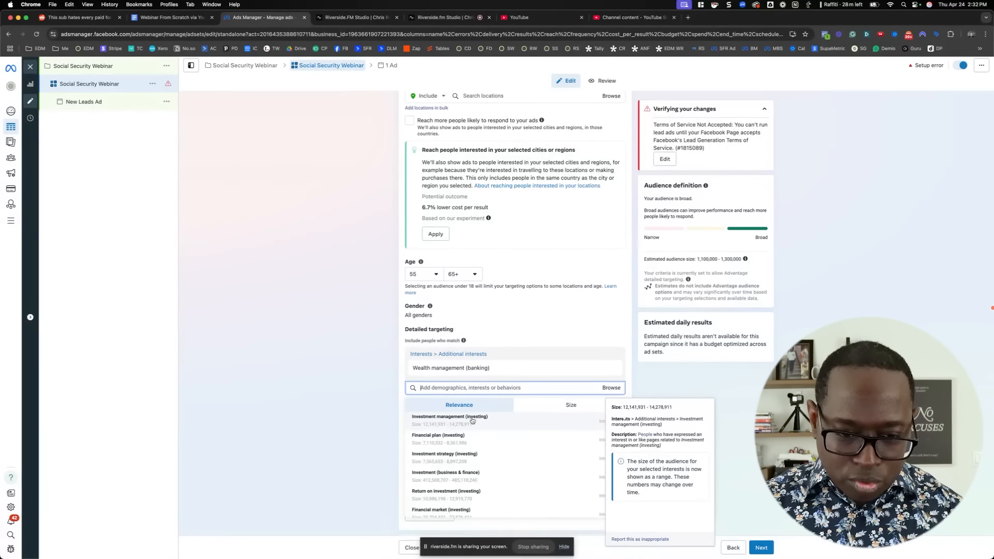
click(480, 420)
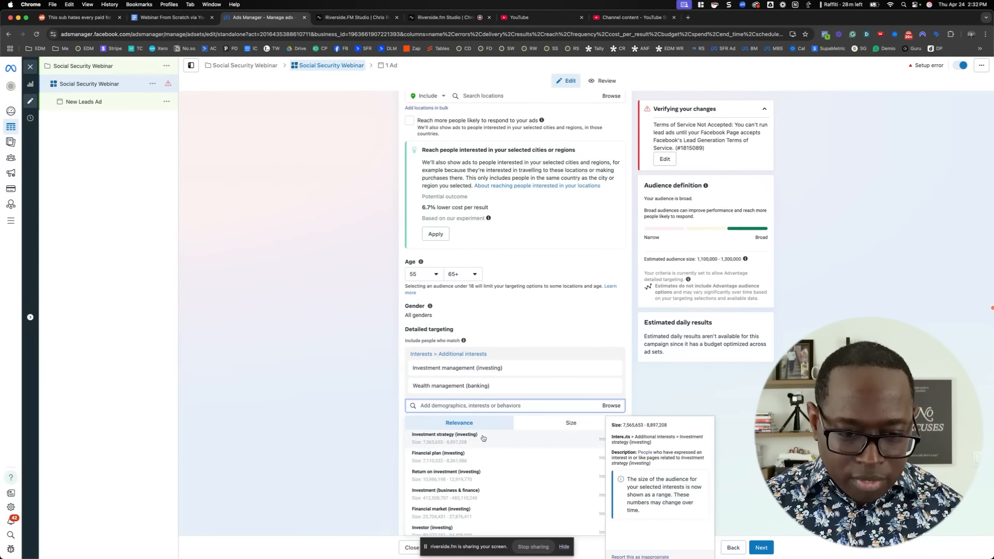
click(484, 441)
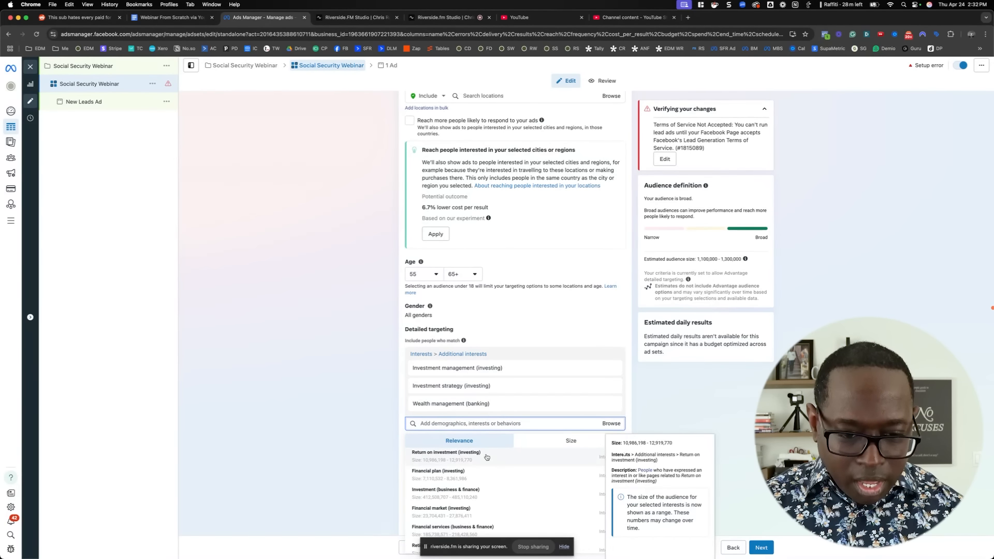
click(481, 478)
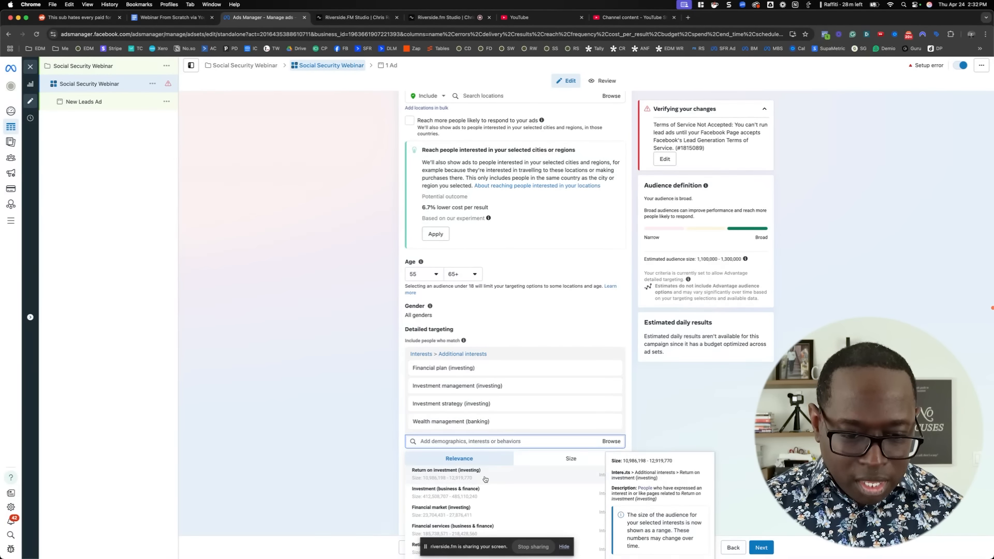
Add the suggested interests Retirement planning (banking) and Pension fund (banking) to the detailed targeting
scroll(493, 483, down, 2)
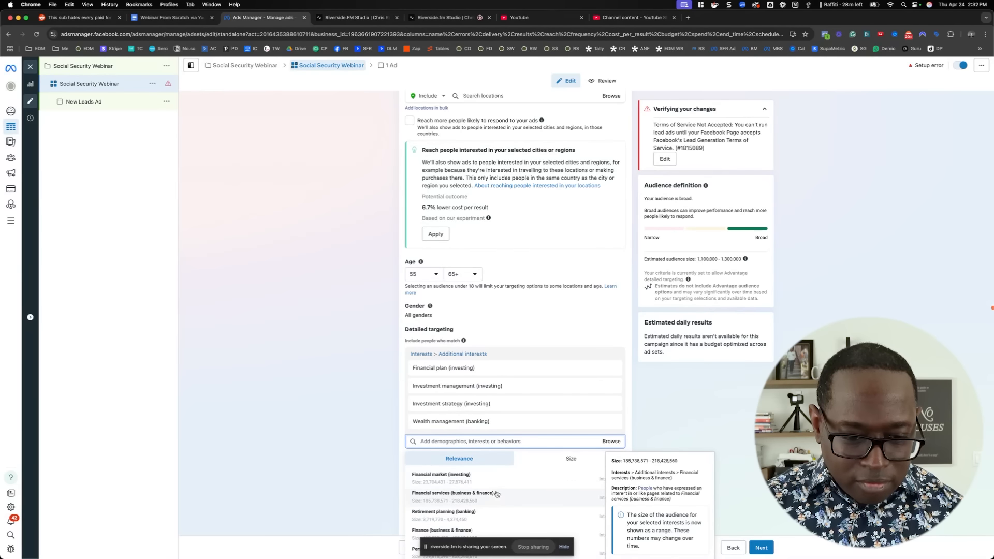
scroll(509, 498, down, 1)
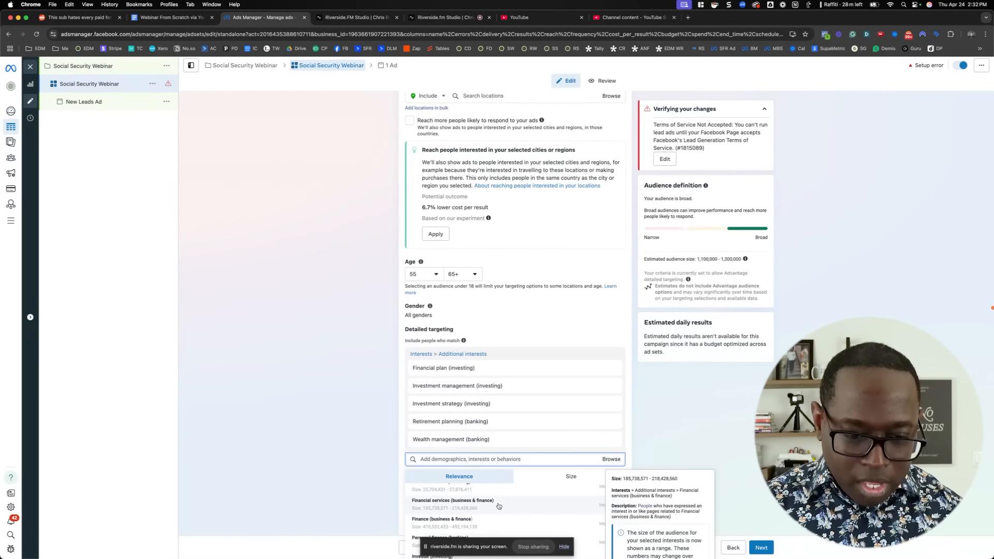
click(503, 505)
scroll(377, 450, down, 1)
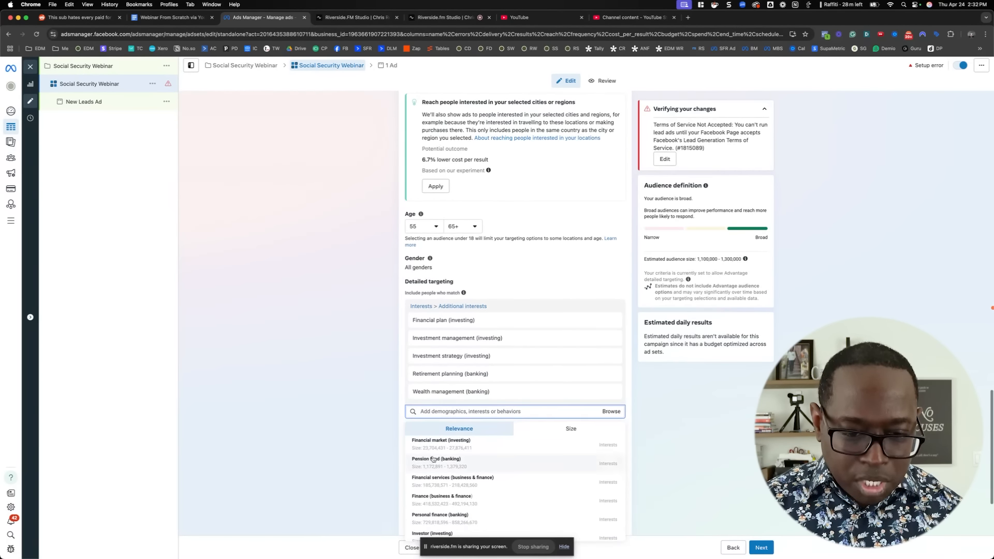
click(453, 463)
click(367, 433)
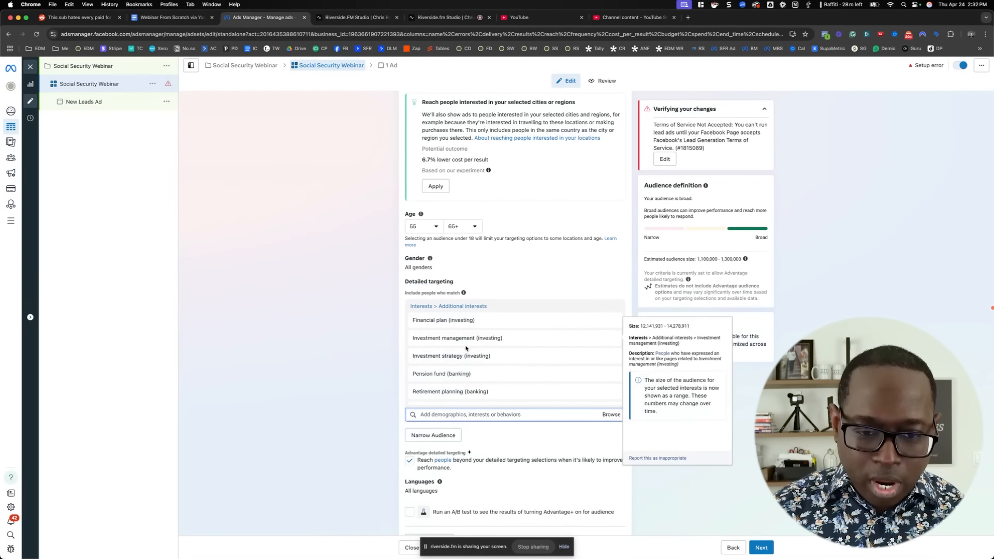
Examine the estimated audience size and review the interests included in the detailed targeting
drag(685, 261, 737, 259)
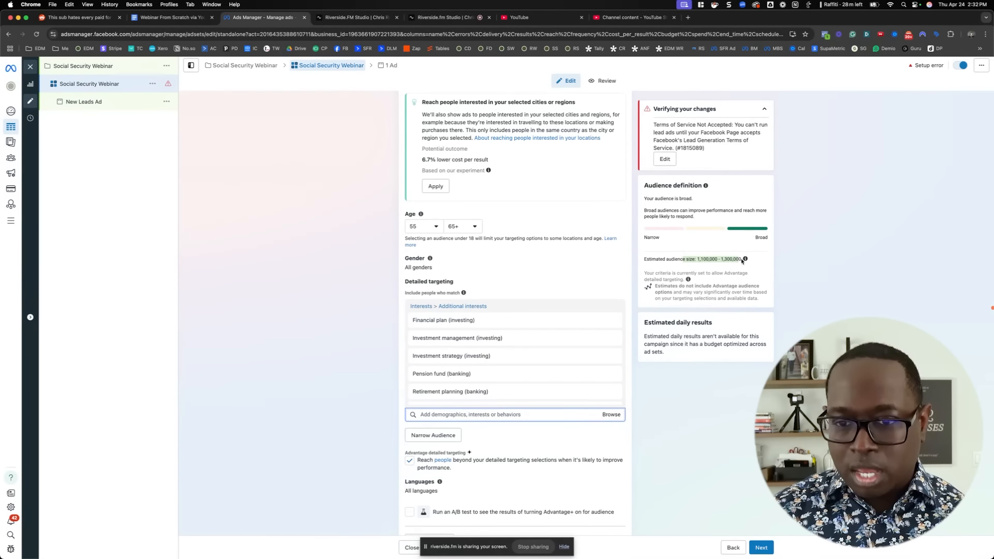
click(745, 259)
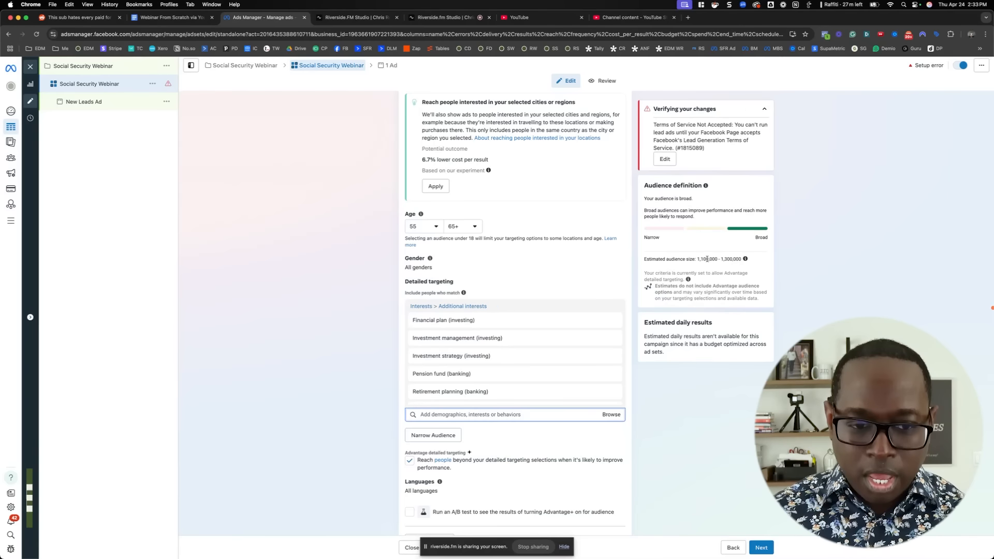
scroll(378, 303, down, 5)
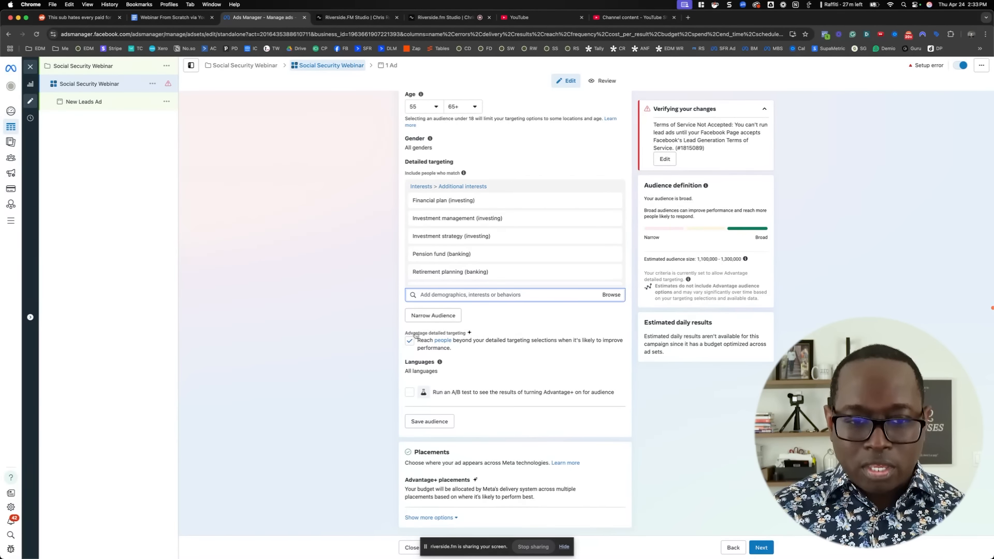
mouse_move(439, 201)
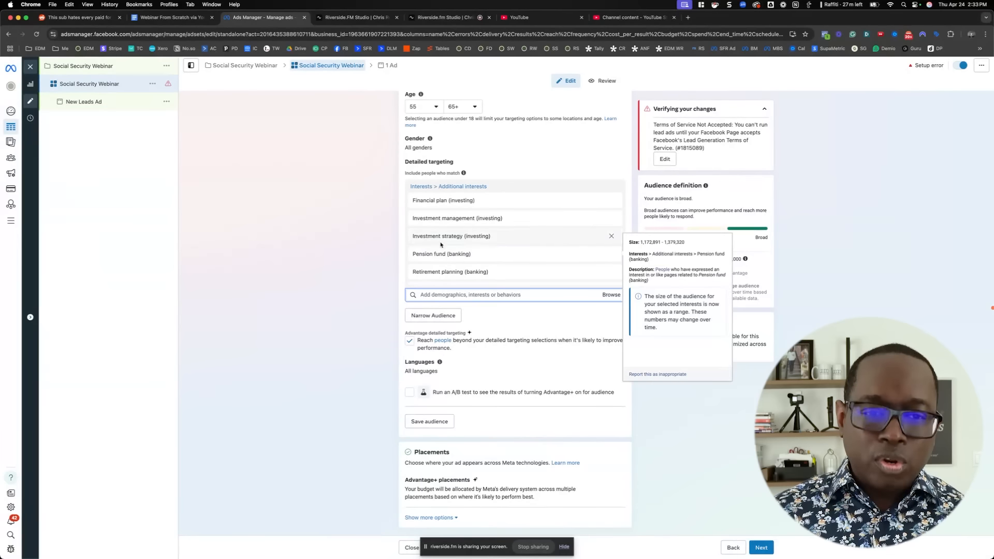
mouse_move(444, 222)
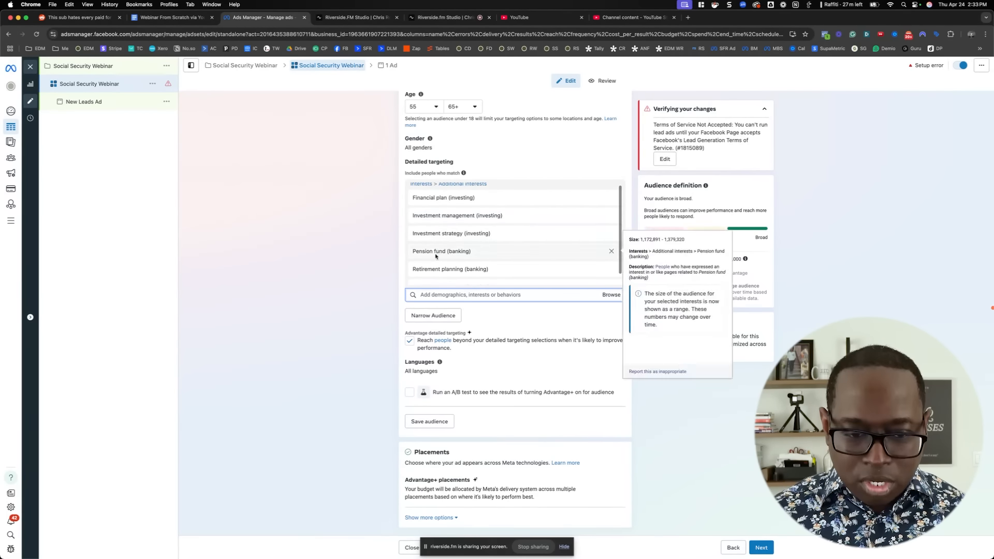
Turn off Advantage detailed targeting so ads stay within the selected interests, and check the estimated audience size
click(410, 342)
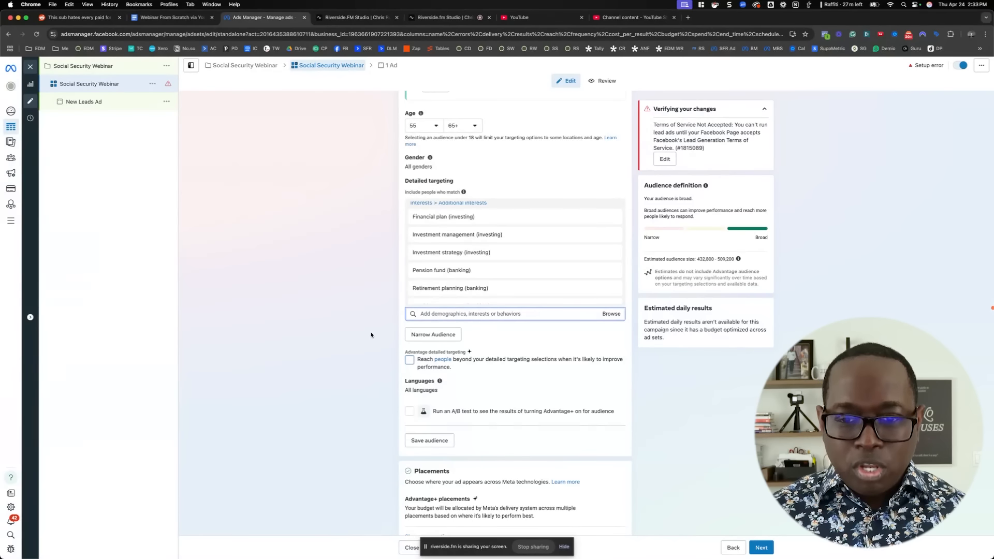
scroll(339, 311, down, 1)
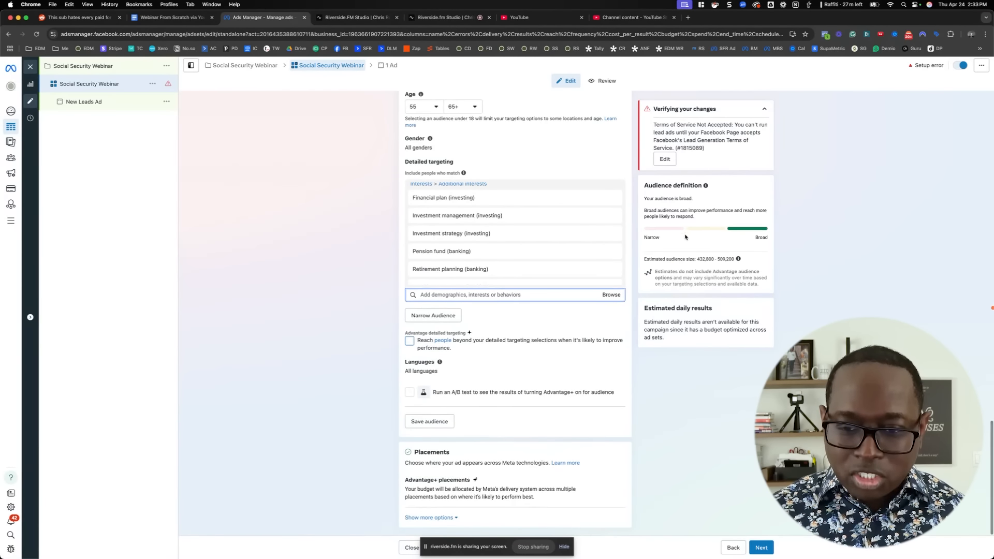
drag(698, 259, 729, 258)
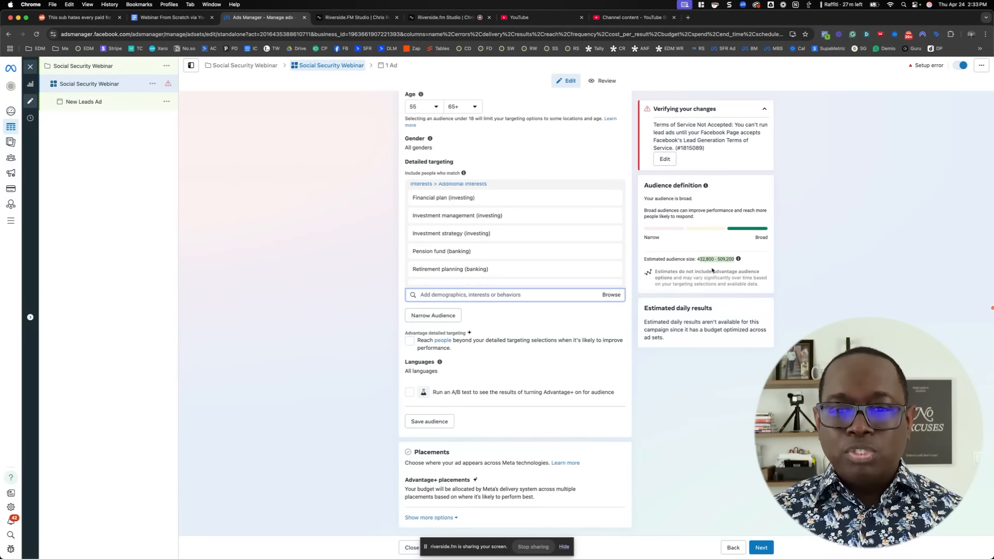
click(636, 332)
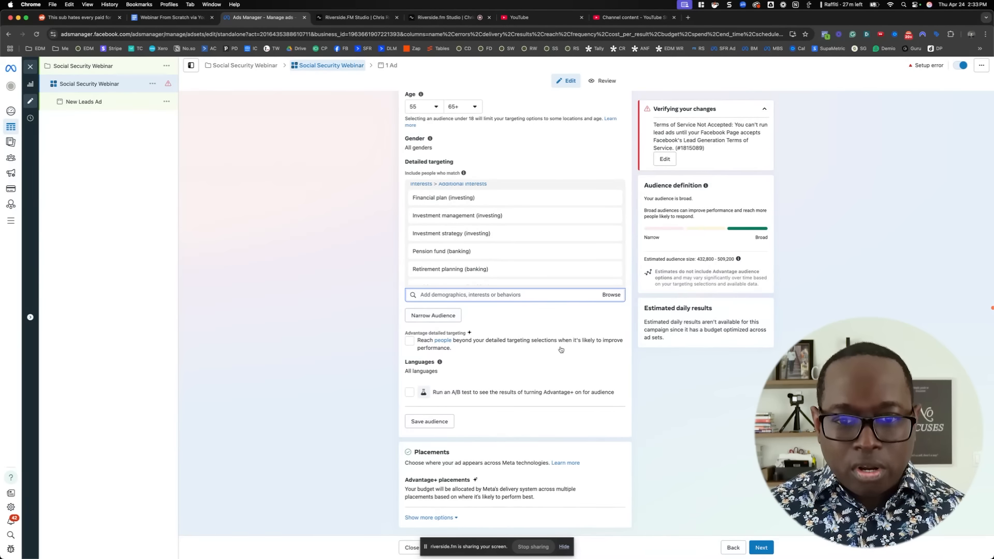
Proceed to the ad level and rename the new leads ad as Social Security Ad
click(762, 548)
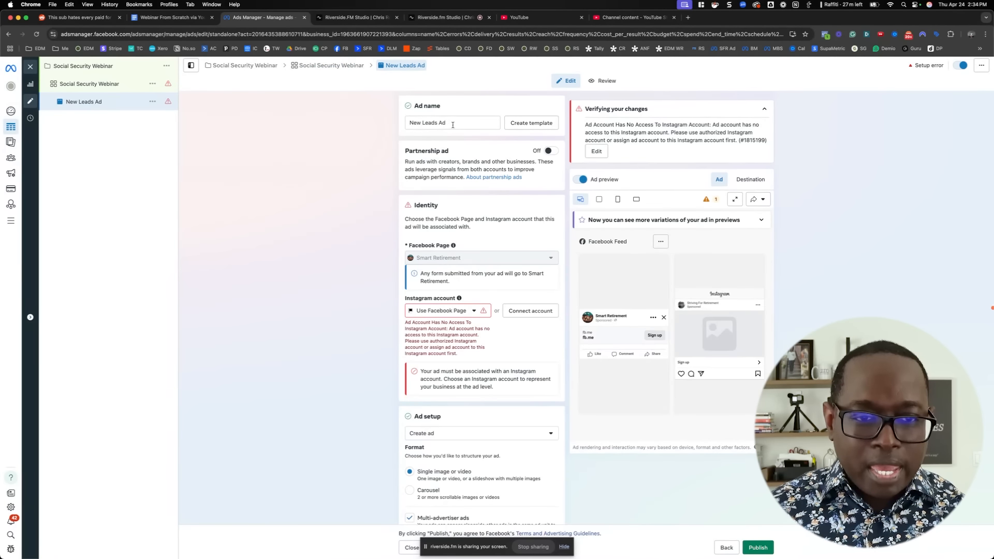
drag(451, 126, 381, 118)
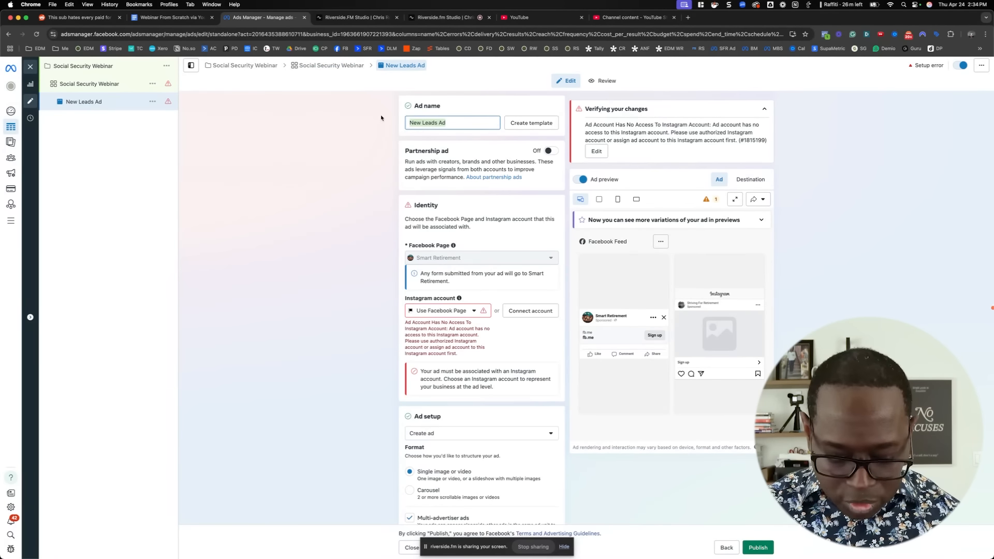
text(Social Security)
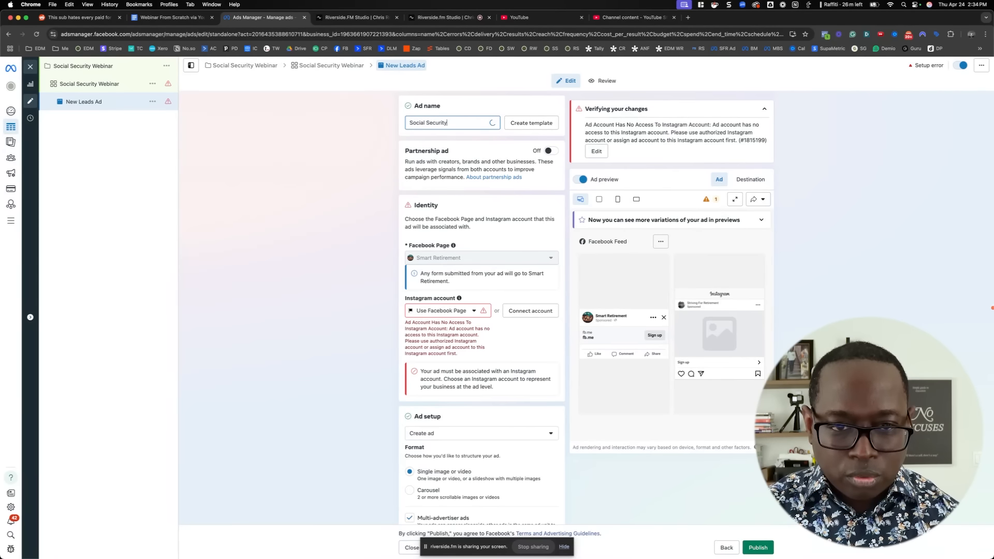
text( Ad)
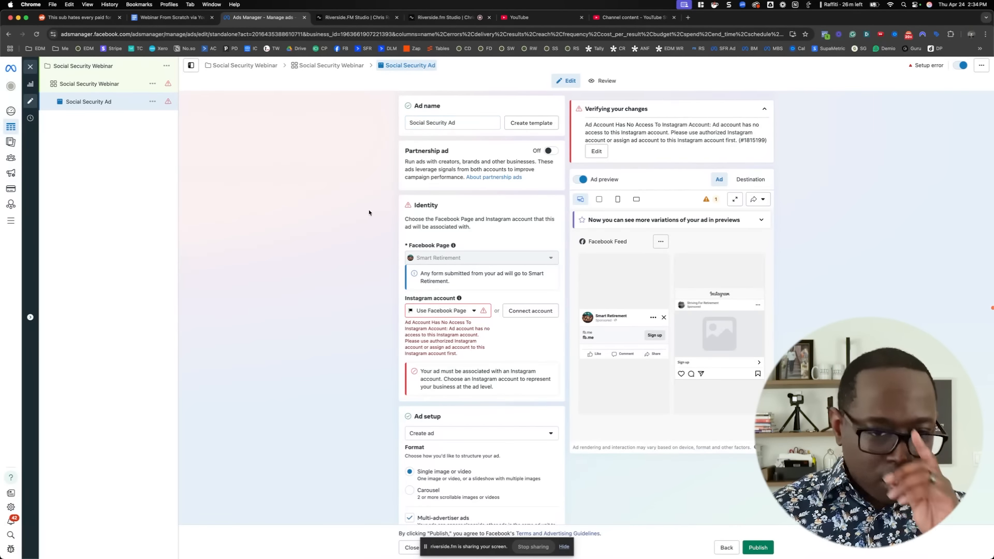
Set the ad's Instagram account to smartretirement.tips and edit the setup error about Instagram account access
scroll(369, 212, down, 3)
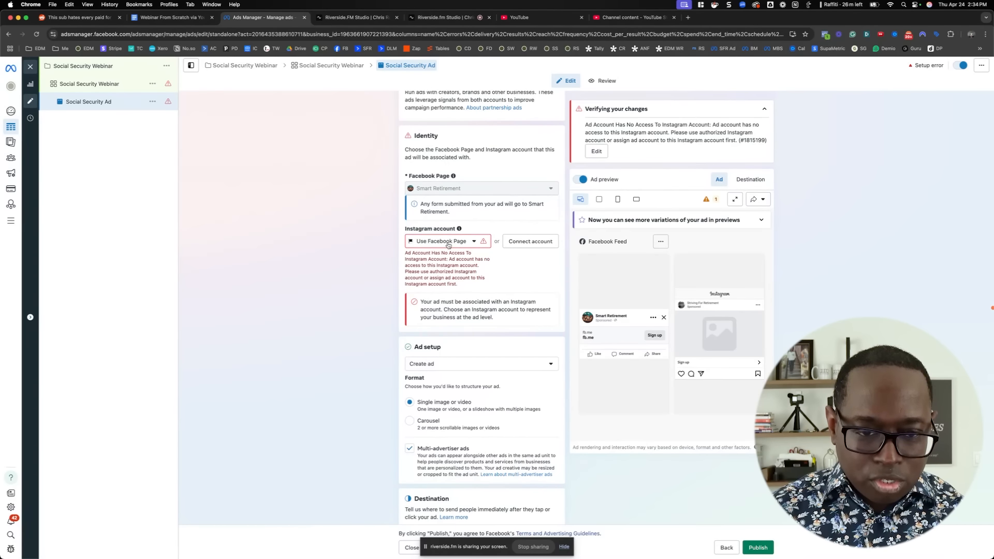
click(448, 242)
click(446, 273)
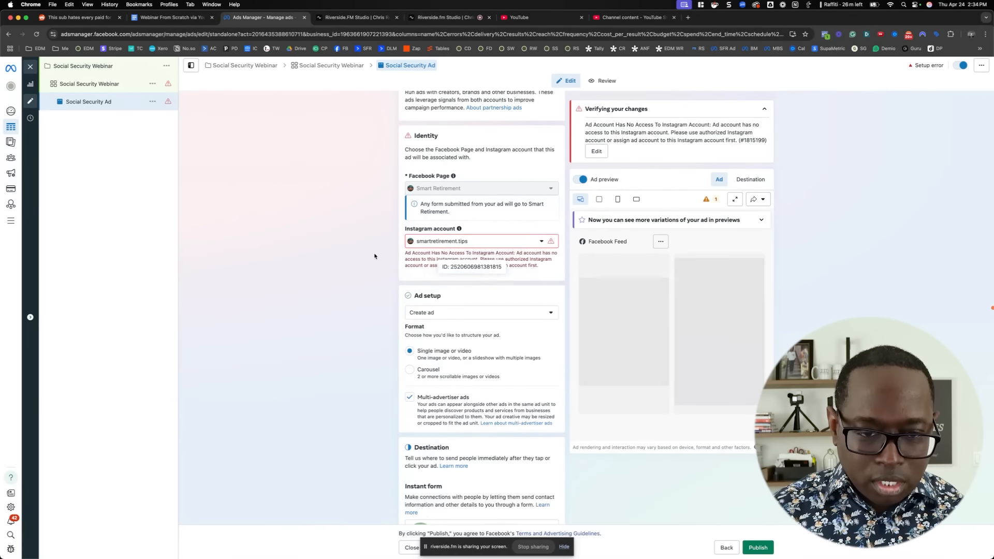
scroll(378, 255, down, 6)
scroll(388, 253, down, 2)
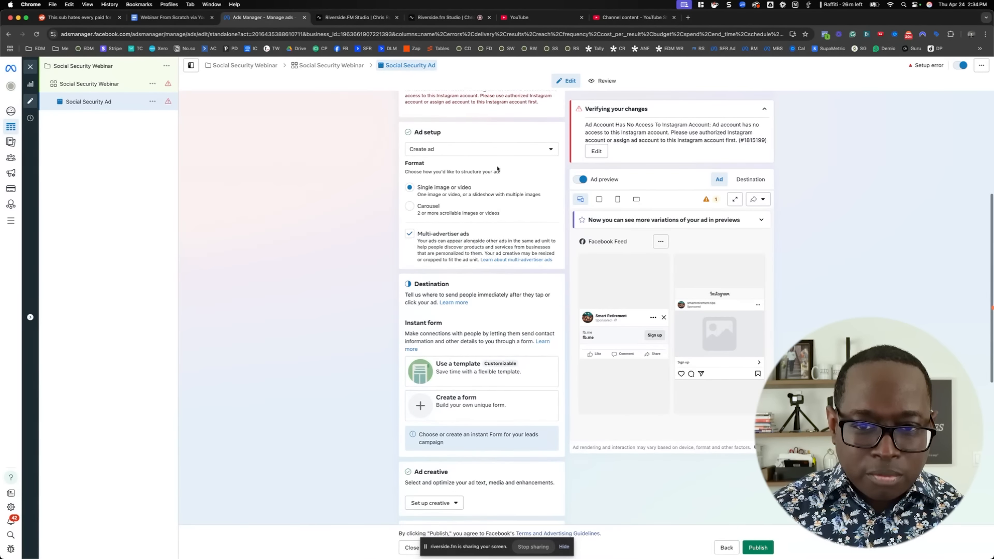
click(596, 150)
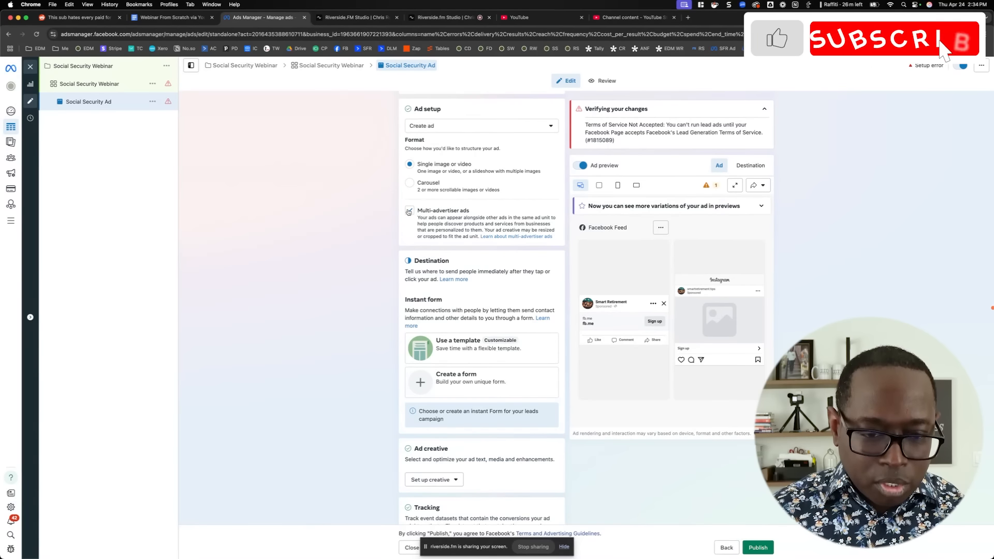
Set up an image ad creative and upload the square Social Security image from the EDM Downloads folder as its media
scroll(390, 237, down, 5)
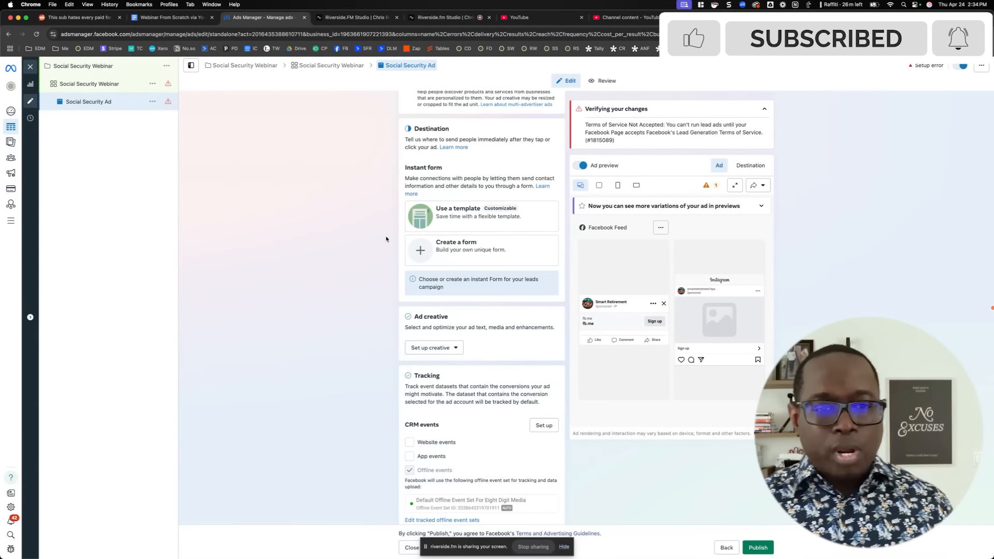
scroll(386, 240, up, 6)
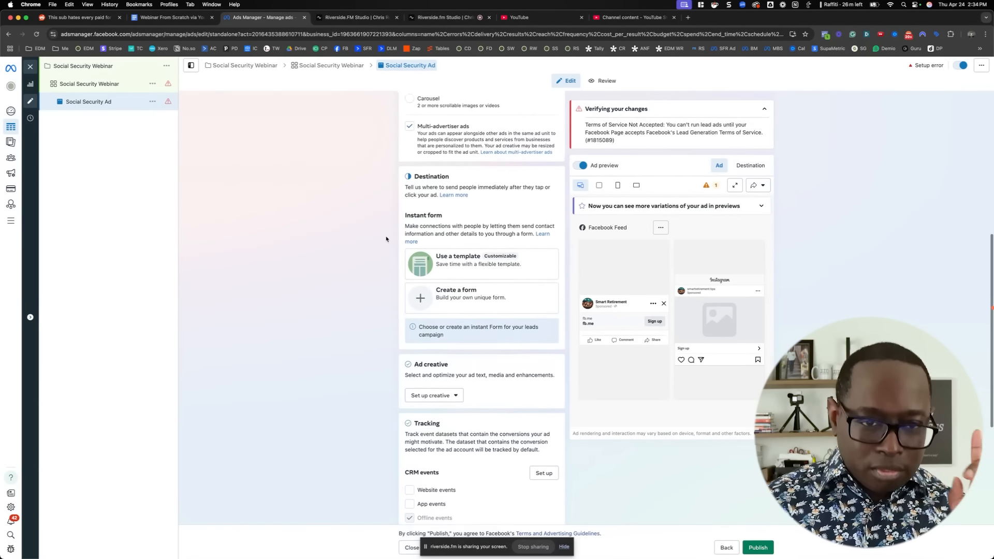
scroll(385, 239, down, 10)
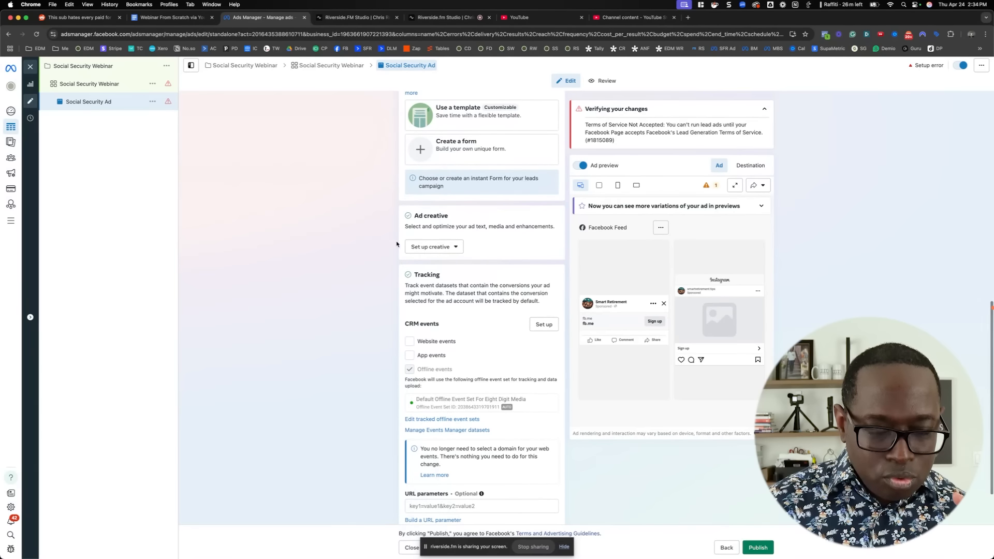
click(426, 248)
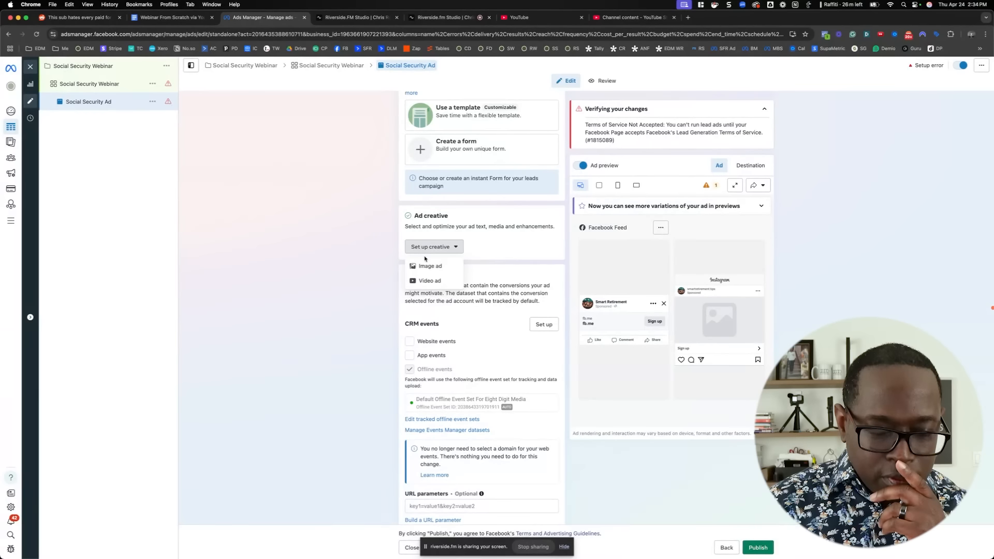
click(426, 265)
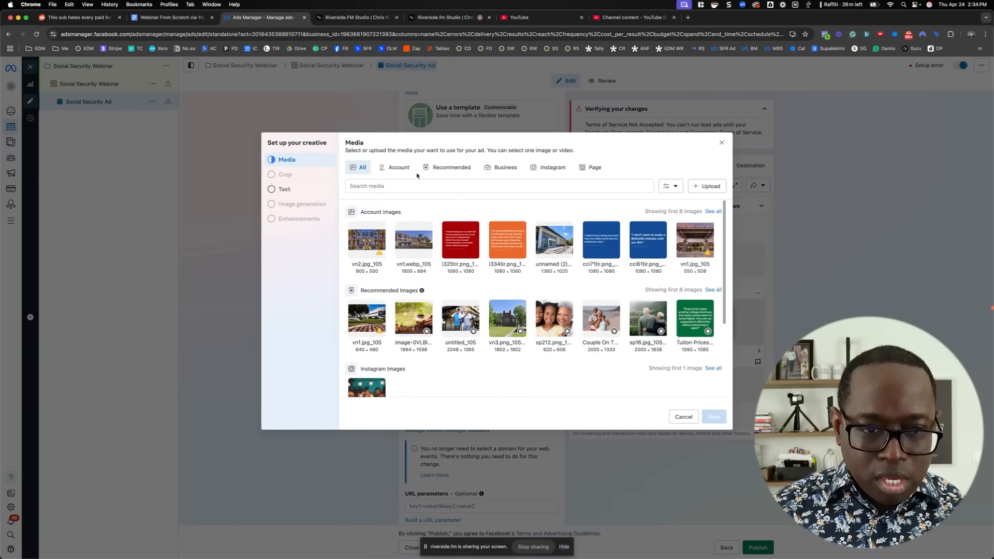
click(397, 168)
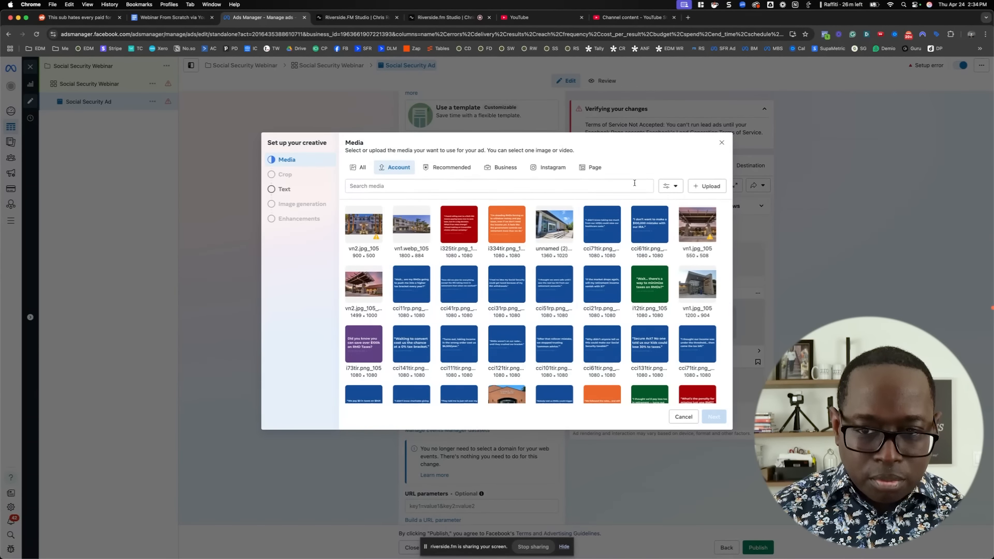
click(704, 188)
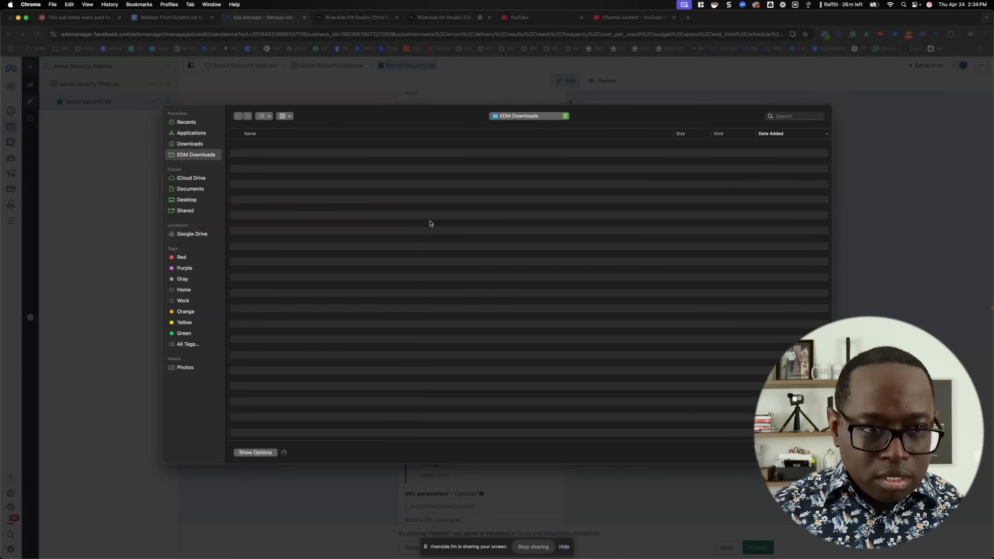
double_click(266, 145)
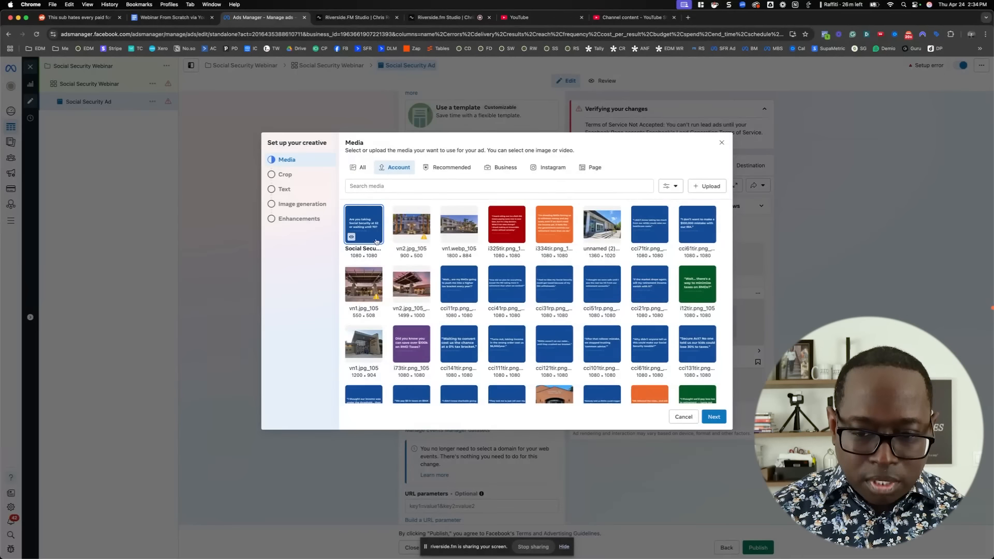
click(712, 416)
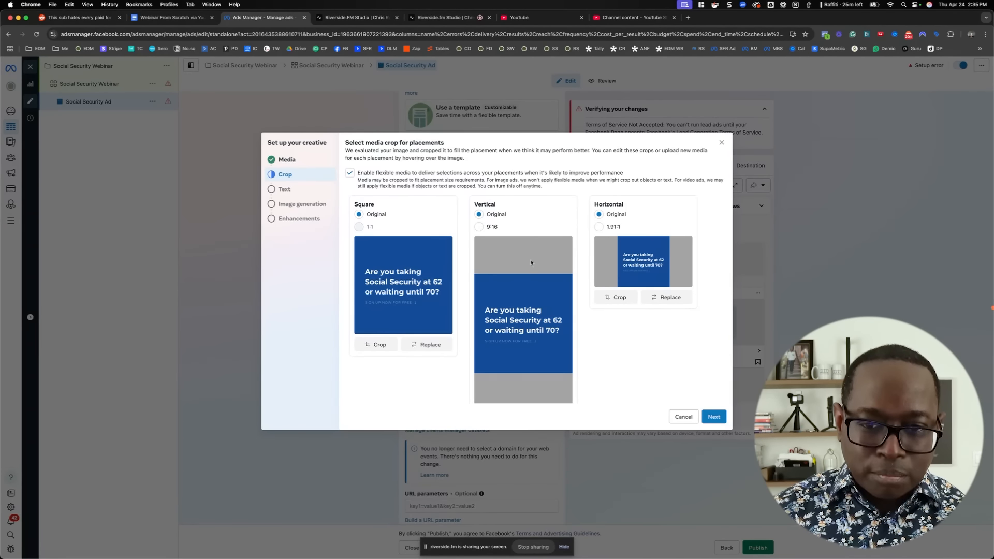
Crop the horizontal placement image to 1.91:1 with the complete question text in the frame, and accept the placement crops
click(599, 228)
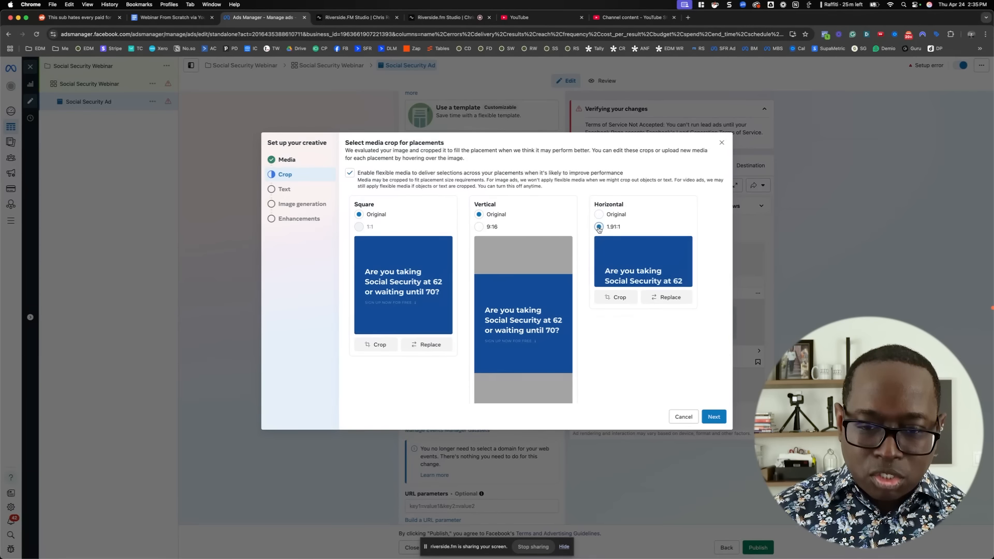
click(610, 298)
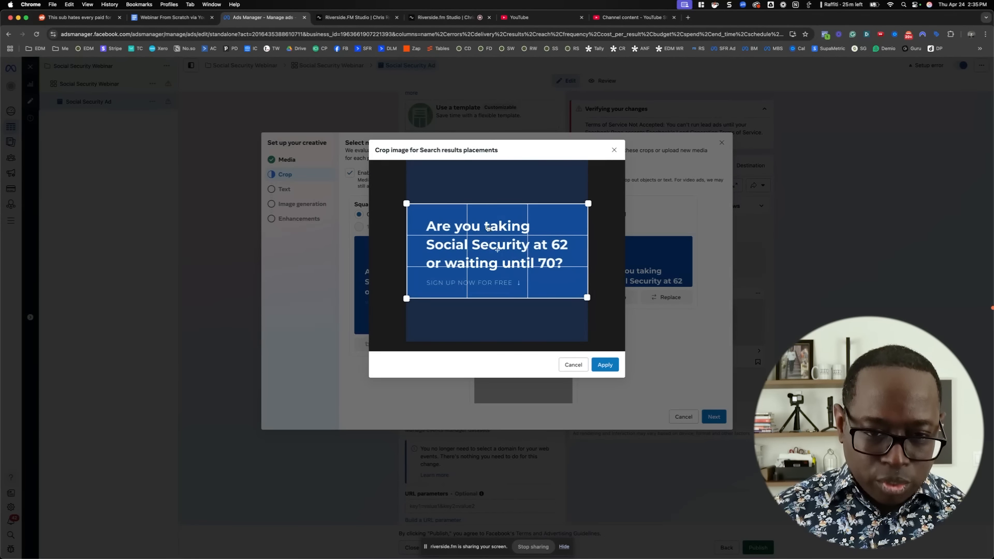
click(605, 365)
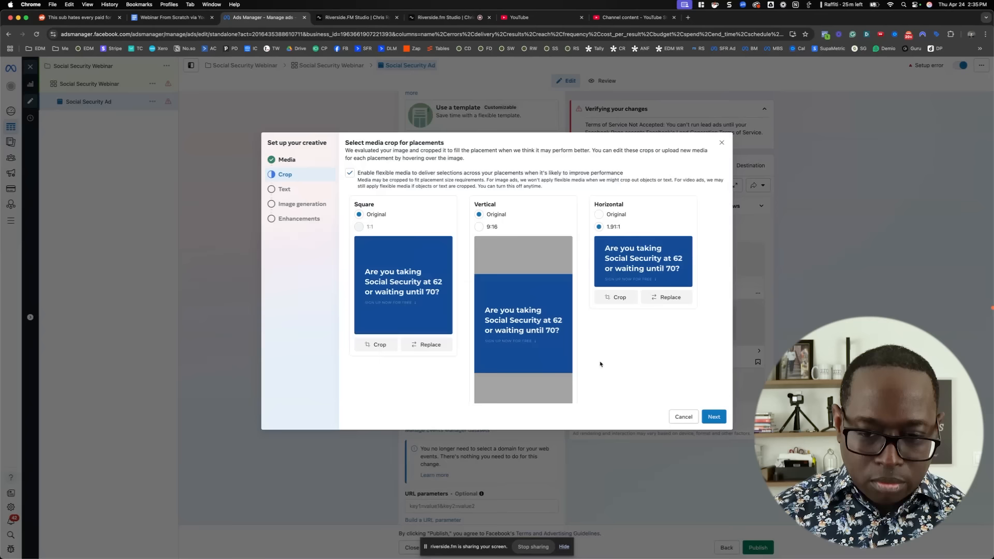
click(708, 417)
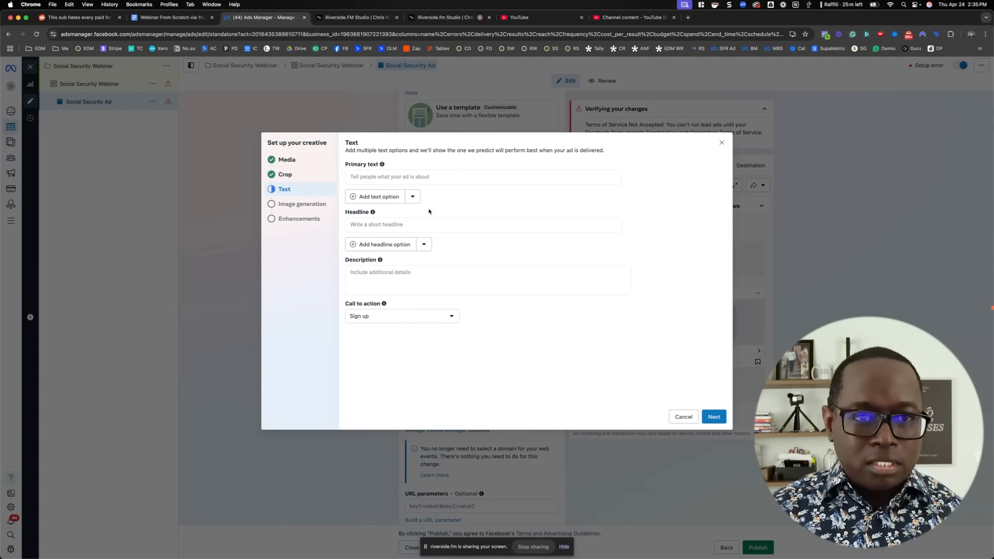
Copy the full Ad Copy text from the Webinar From Scratch Google Docs document into the ad's primary text in Ads Manager
click(164, 18)
drag(235, 170, 530, 328)
key(super+c)
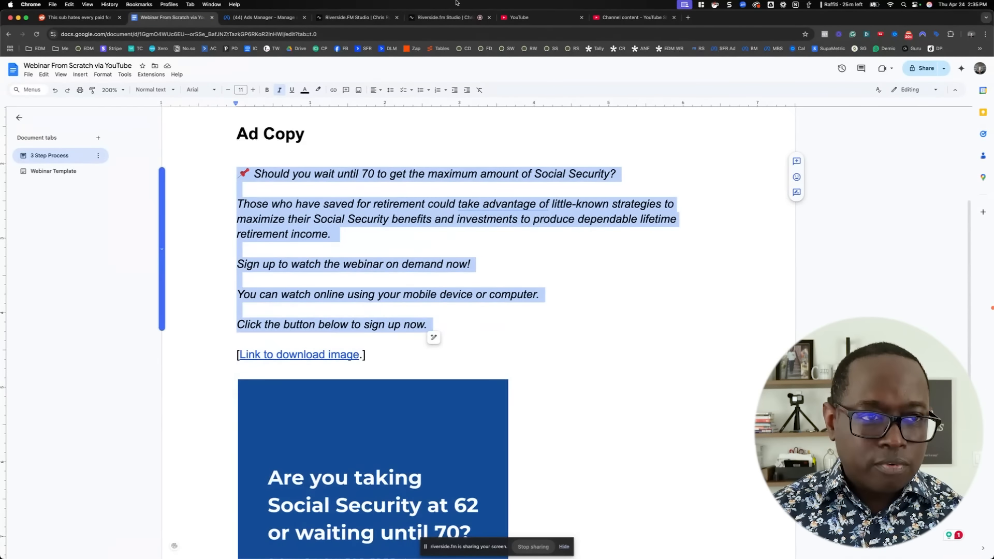
click(262, 17)
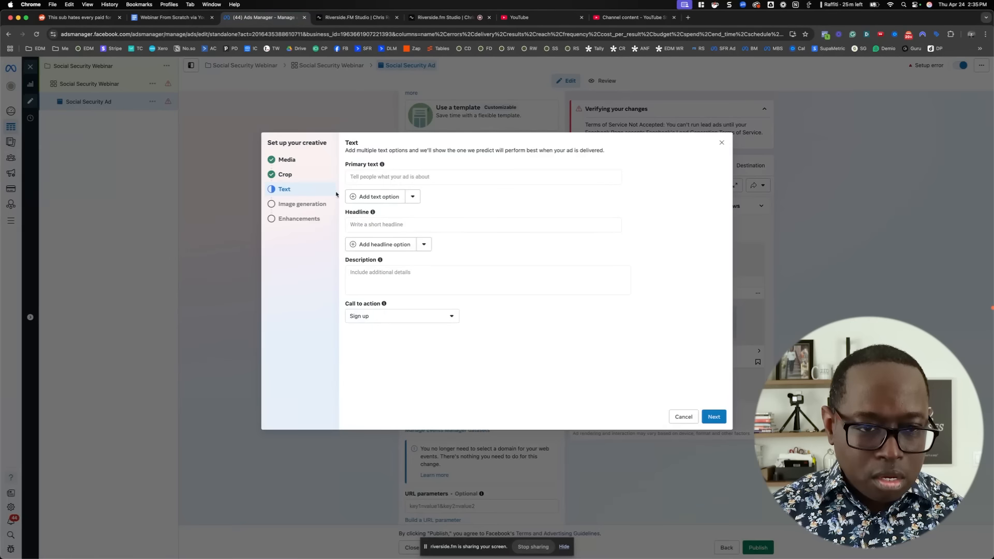
click(386, 177)
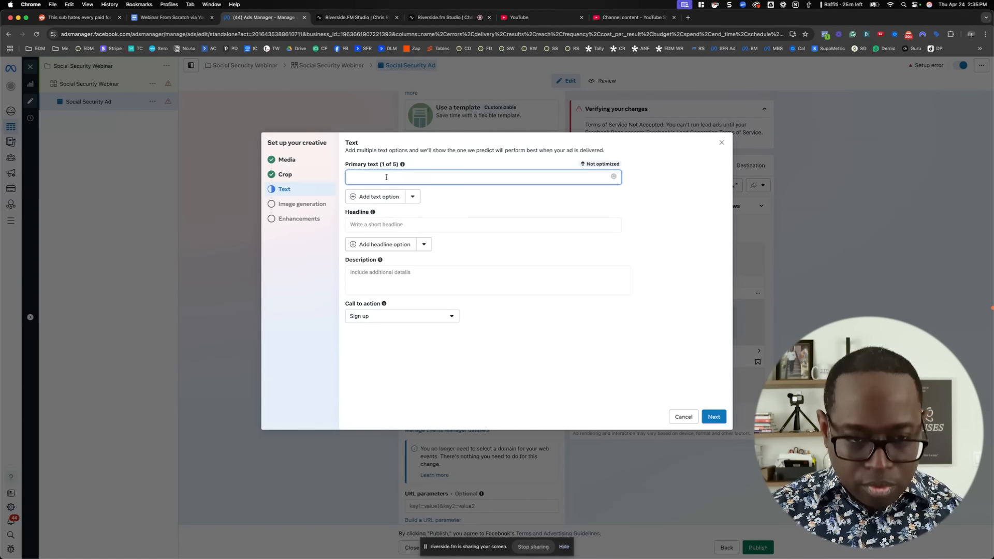
key(super+v)
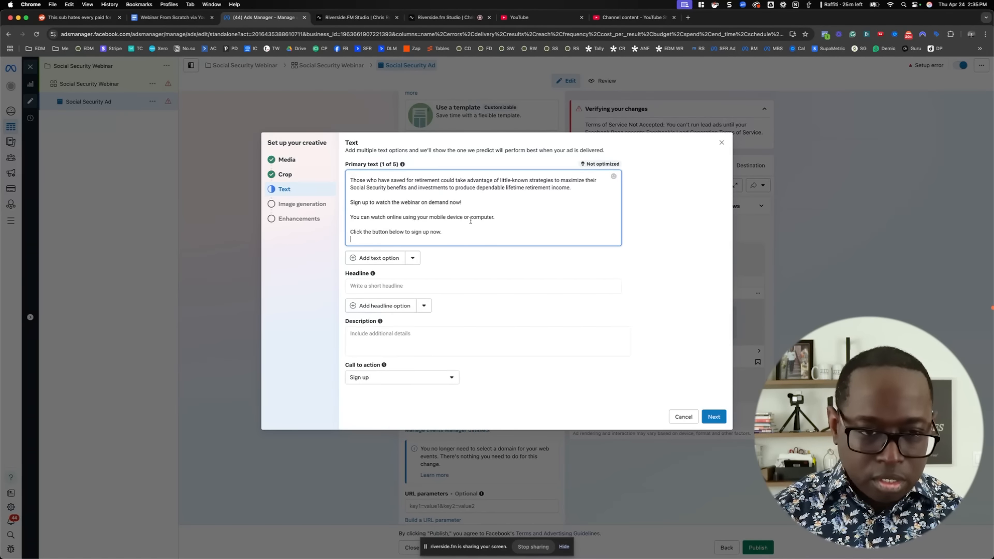
Review the AI-generated variations of the primary text and collapse their list
click(467, 281)
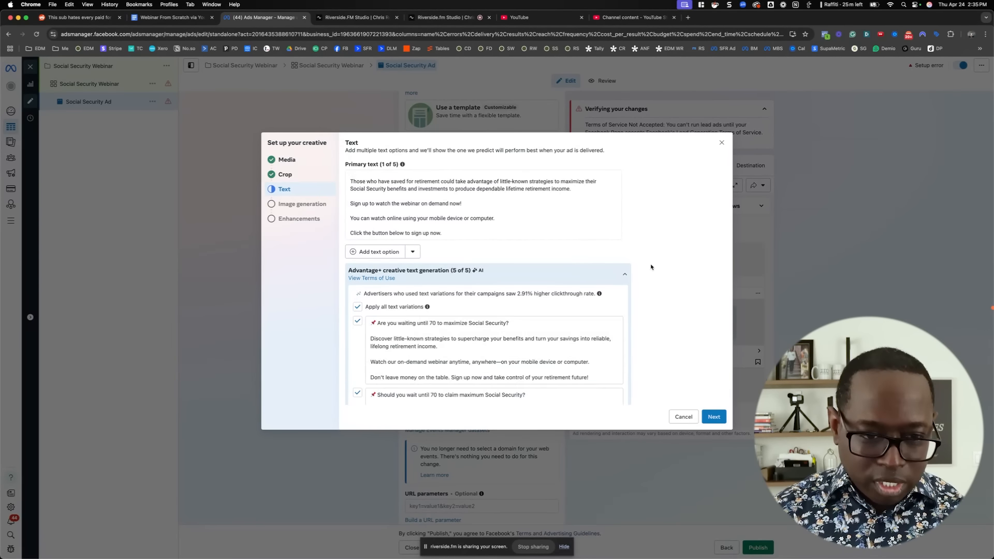
scroll(653, 269, down, 4)
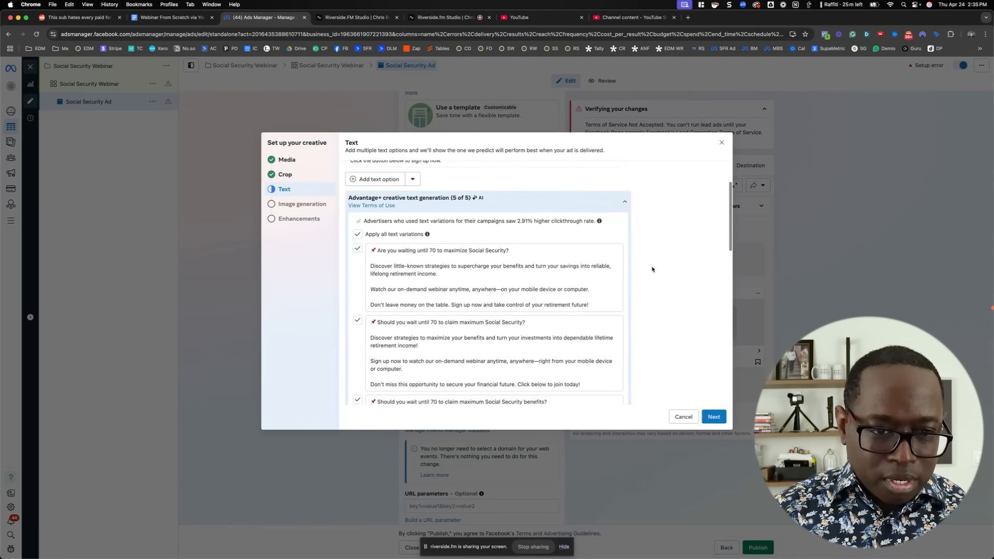
scroll(653, 270, up, 3)
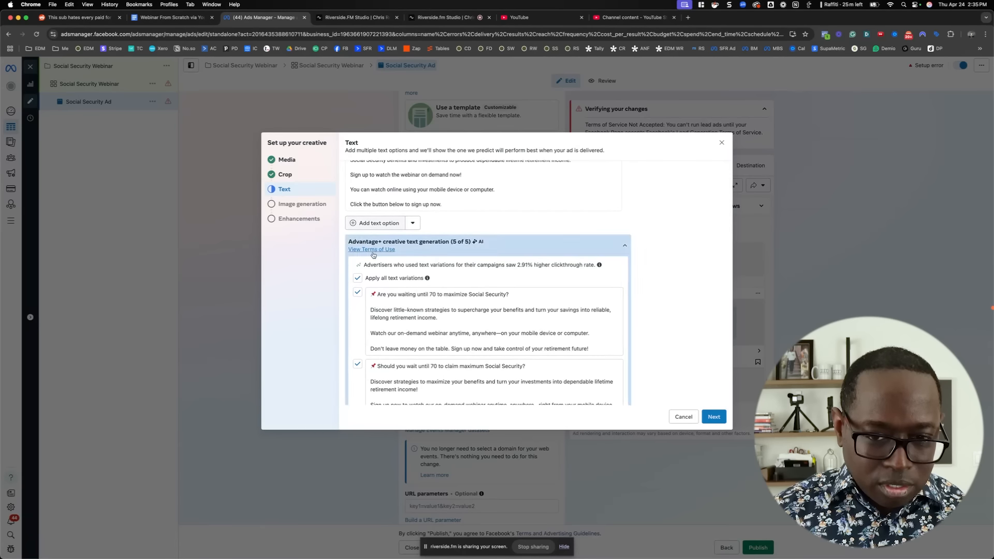
click(625, 246)
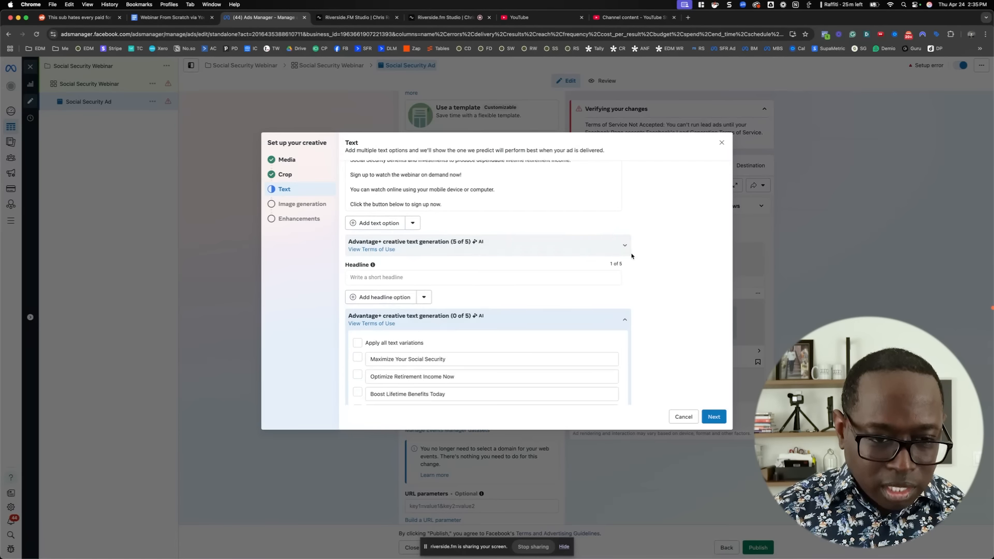
Write the ad headline "Watch our free on demand webinar to learn how to maximize your Social Security benefits!"
click(377, 277)
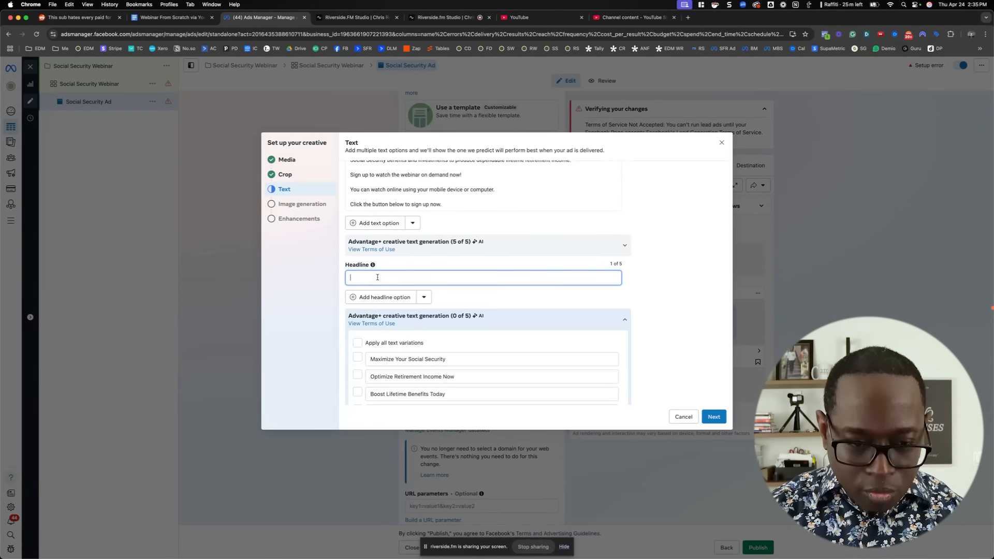
text(Watch our)
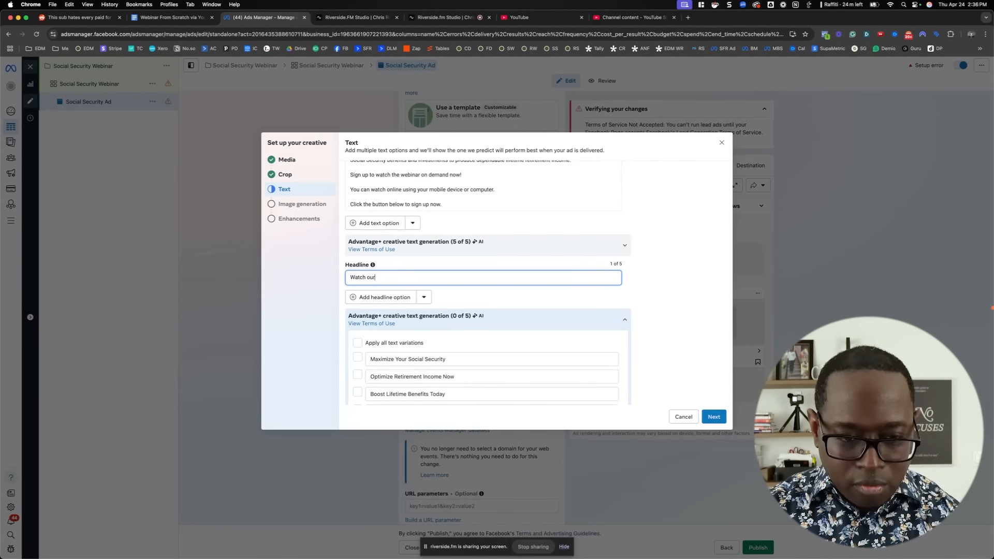
text( free on demand we)
text(b)
key(BackSpace)
text(demand webia)
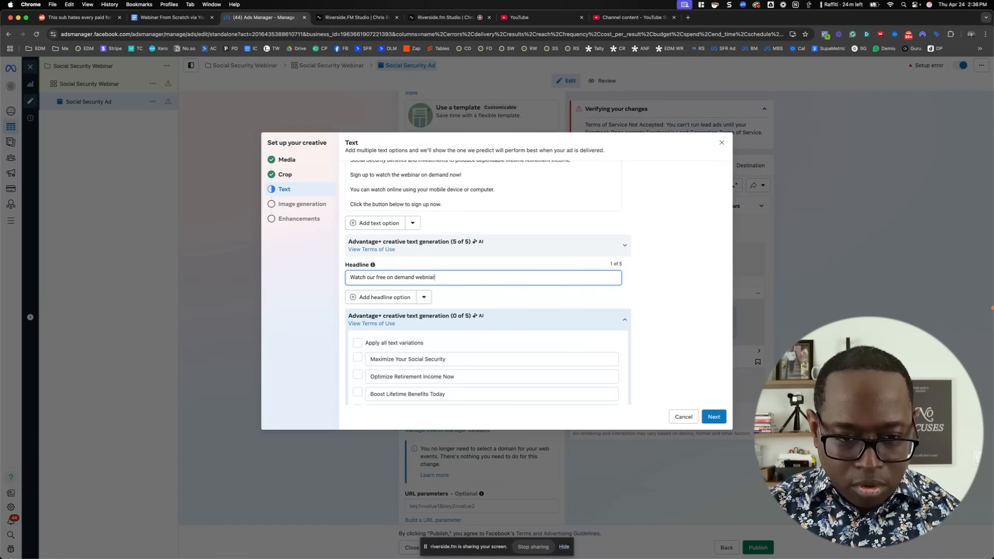
text(ar to learn a how to maximize your )
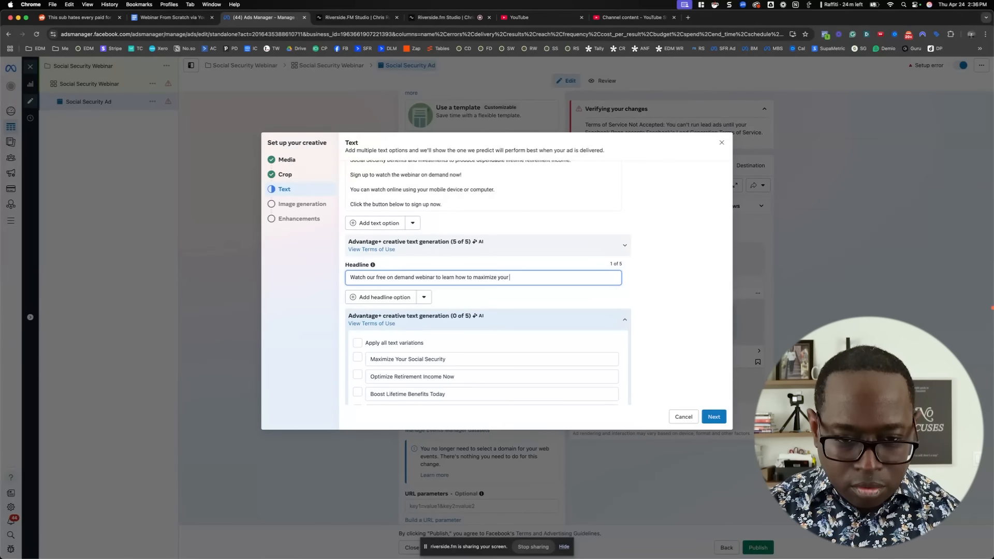
text(Social Security benefits!)
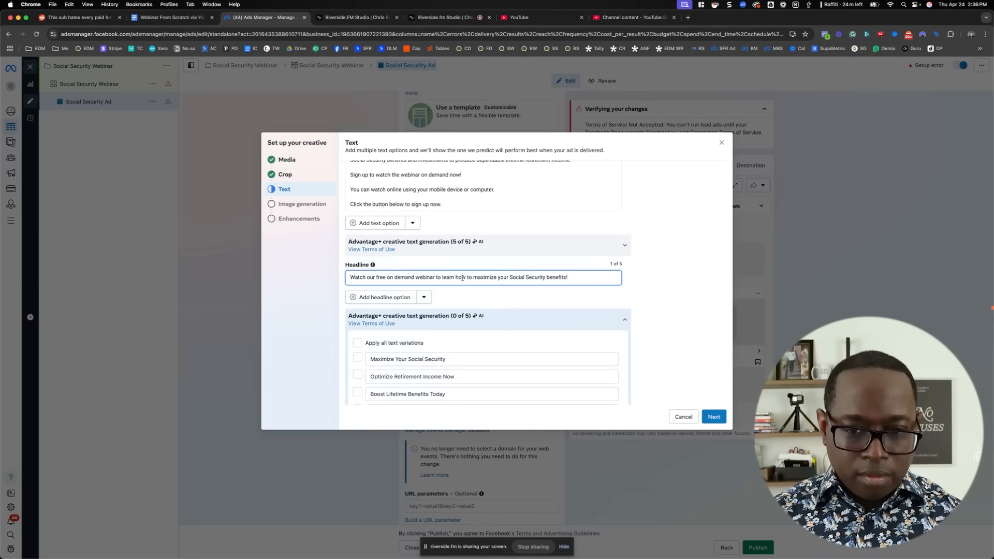
click(677, 285)
scroll(648, 297, down, 1)
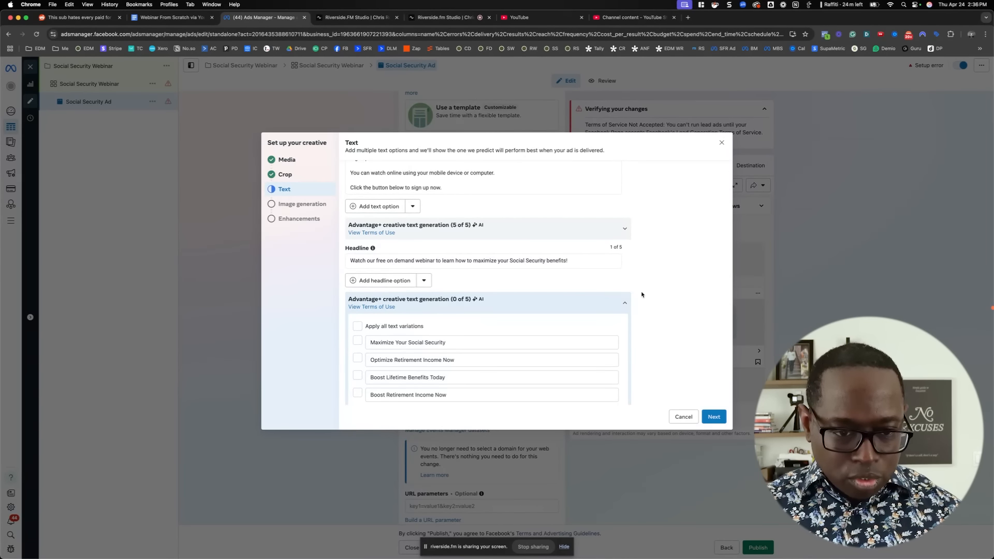
Check the call-to-action options for the ad and keep Sign up
scroll(642, 295, down, 3)
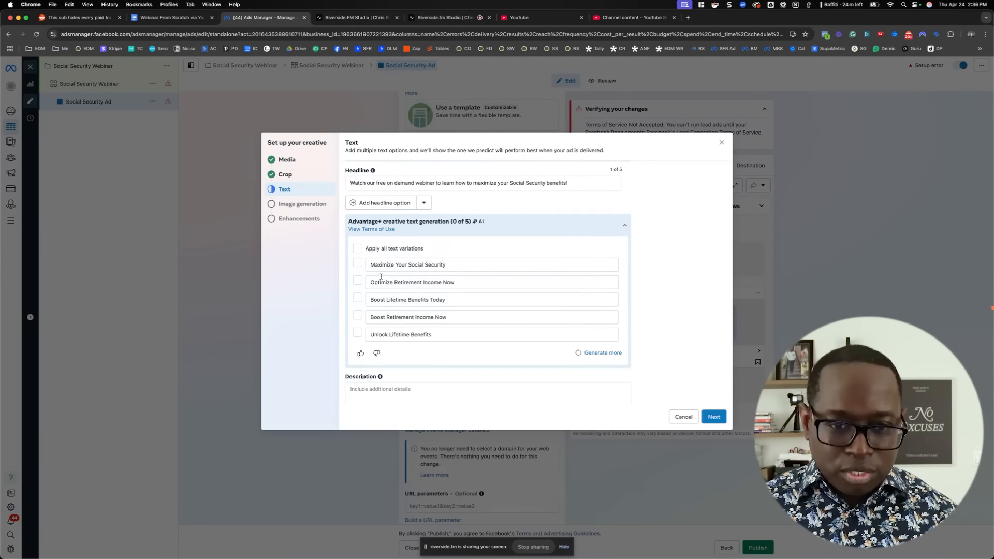
scroll(367, 280, down, 2)
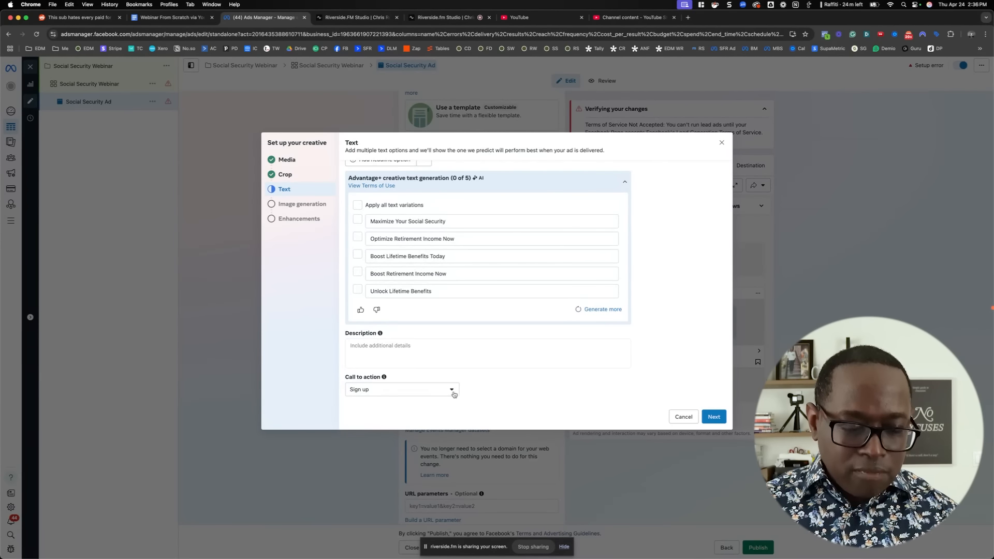
click(440, 393)
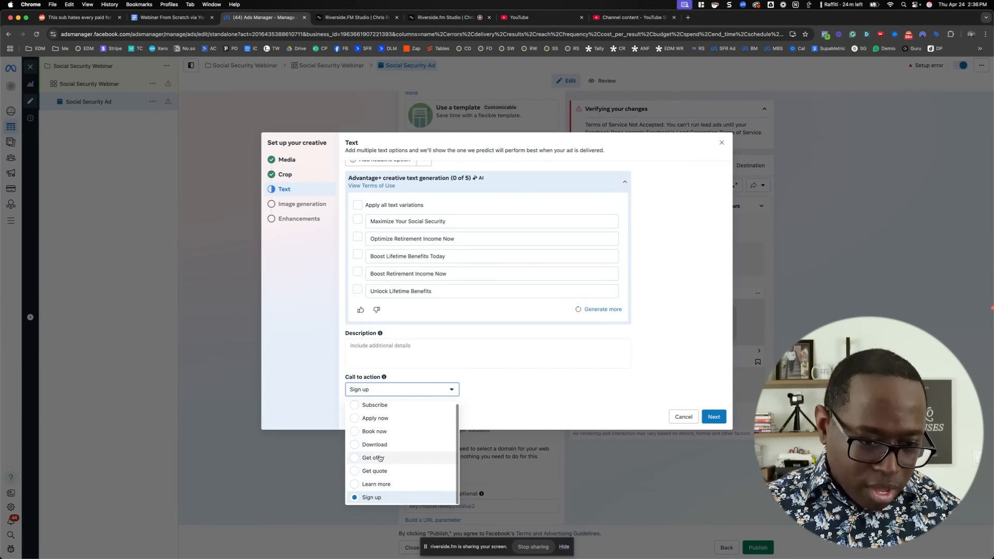
click(539, 393)
Finish the creative setup, skipping the AI-generated image variations and keeping the default creative enhancements
click(705, 417)
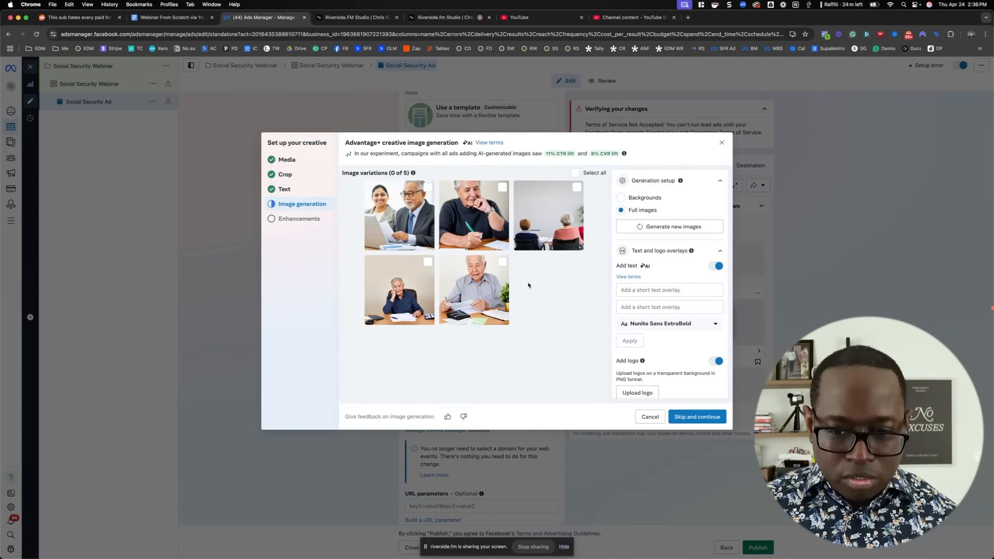
click(686, 417)
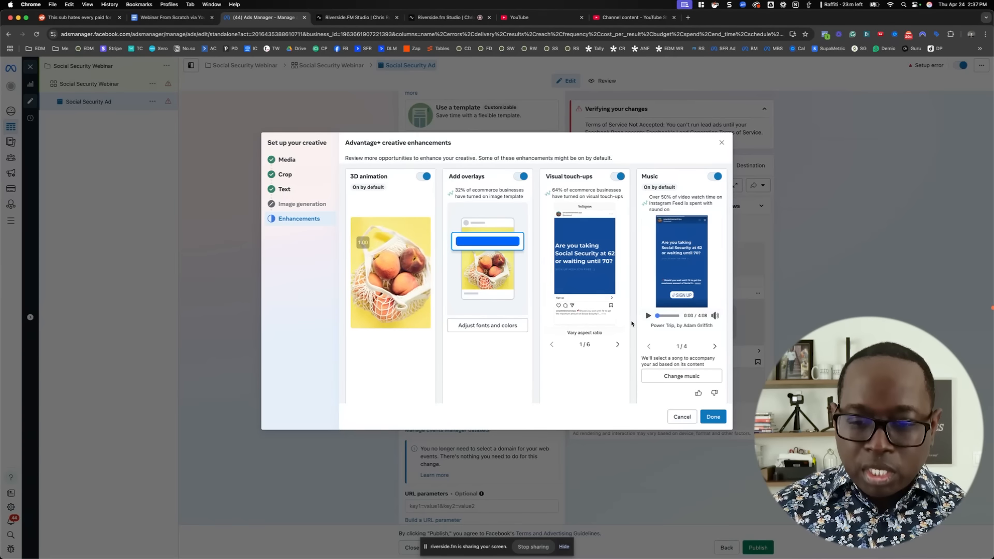
click(712, 417)
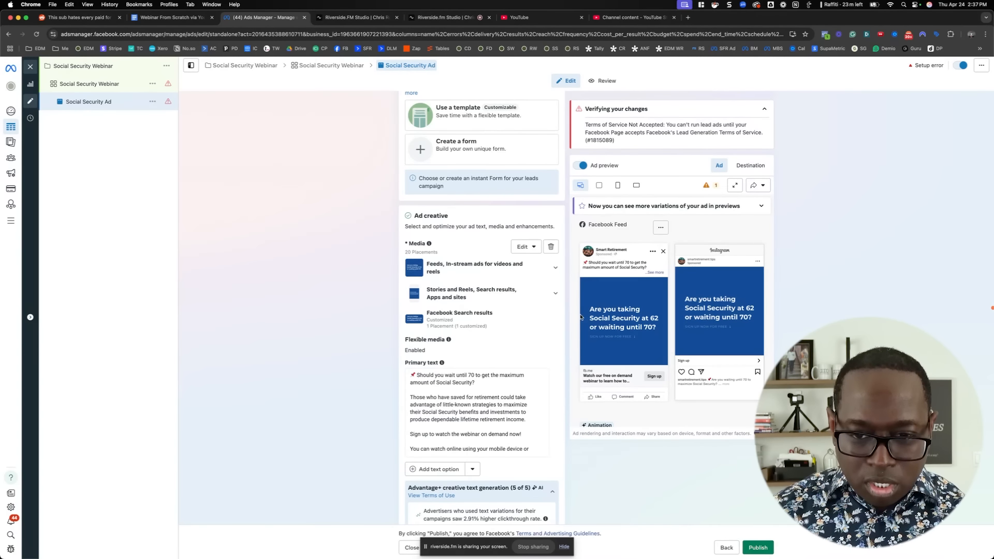
Expand the full primary text in the Facebook Feed preview and examine how the ad's text, image and sign-up button look
click(657, 273)
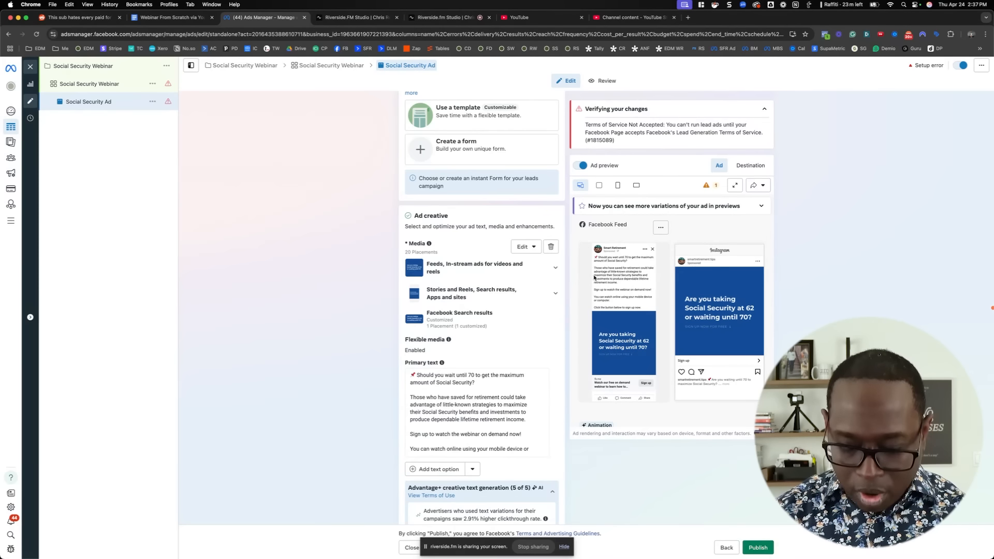
key(super+equal)
key(super+equal)
key(super+equal)
key(super+equal)
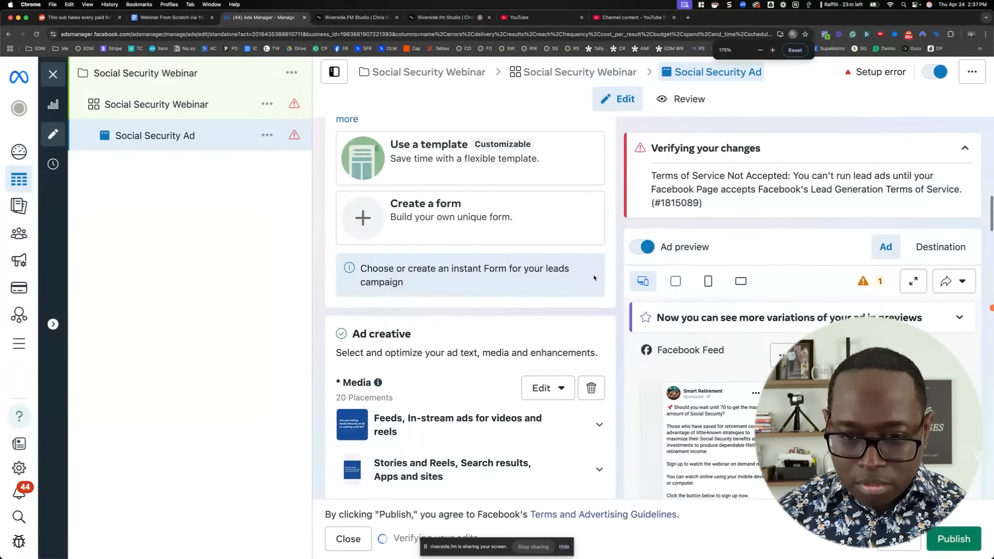
scroll(628, 278, down, 4)
scroll(679, 336, down, 2)
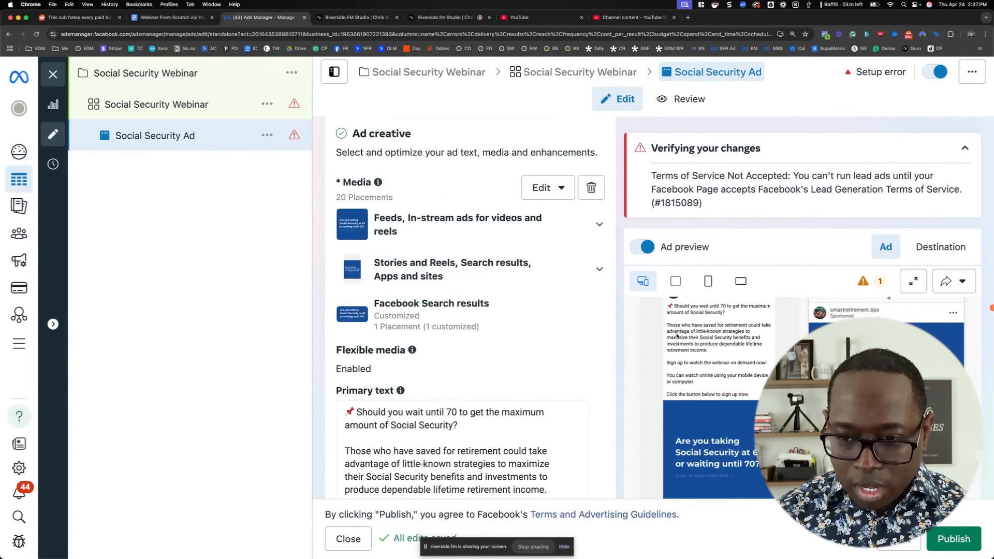
scroll(677, 336, up, 1)
scroll(677, 336, up, 2)
click(948, 282)
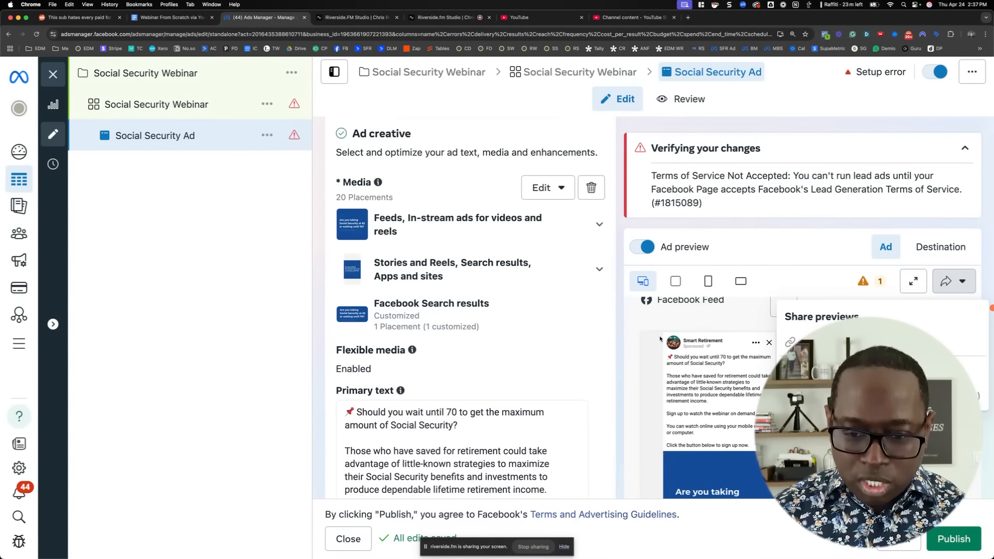
scroll(715, 373, down, 2)
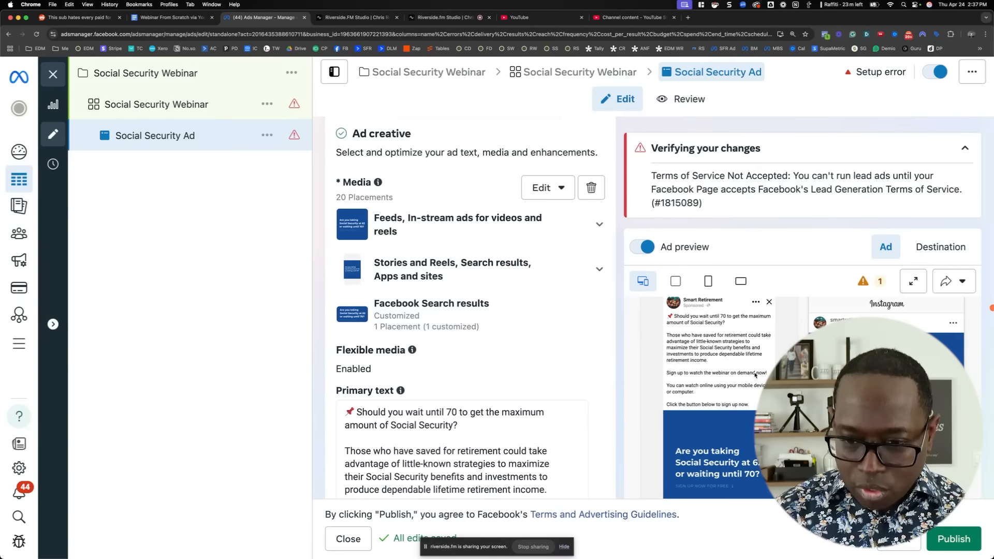
scroll(756, 376, down, 3)
scroll(756, 375, up, 5)
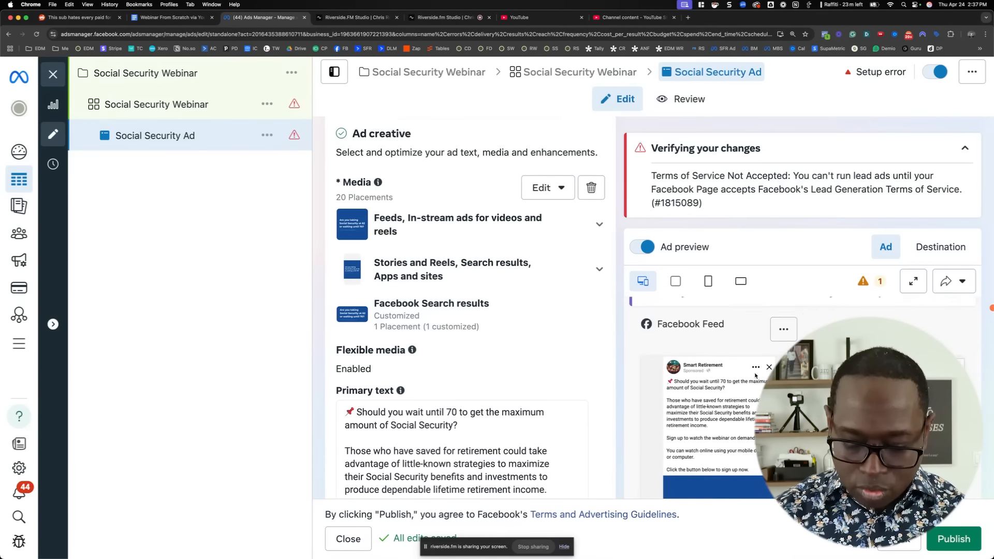
key(super+minus)
key(super+minus)
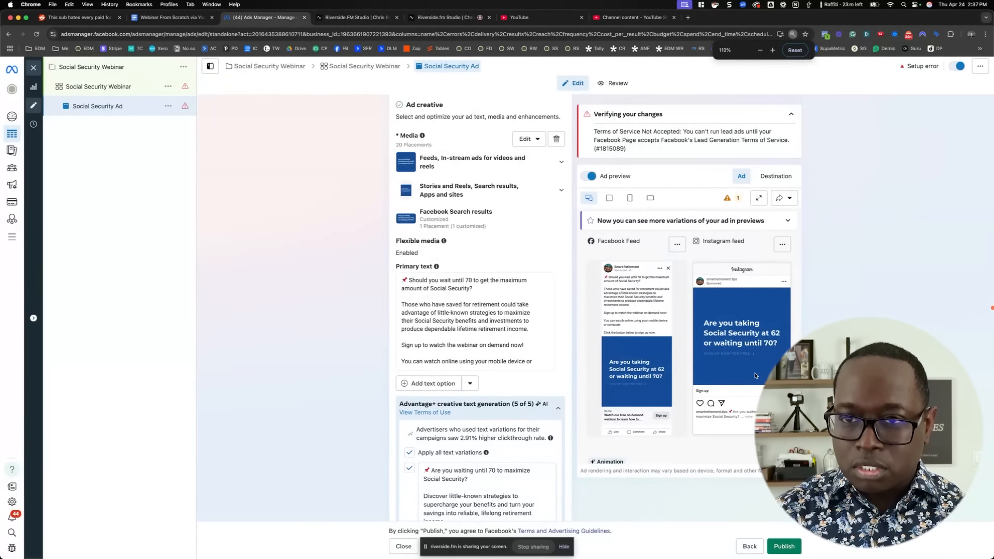
key(super+minus)
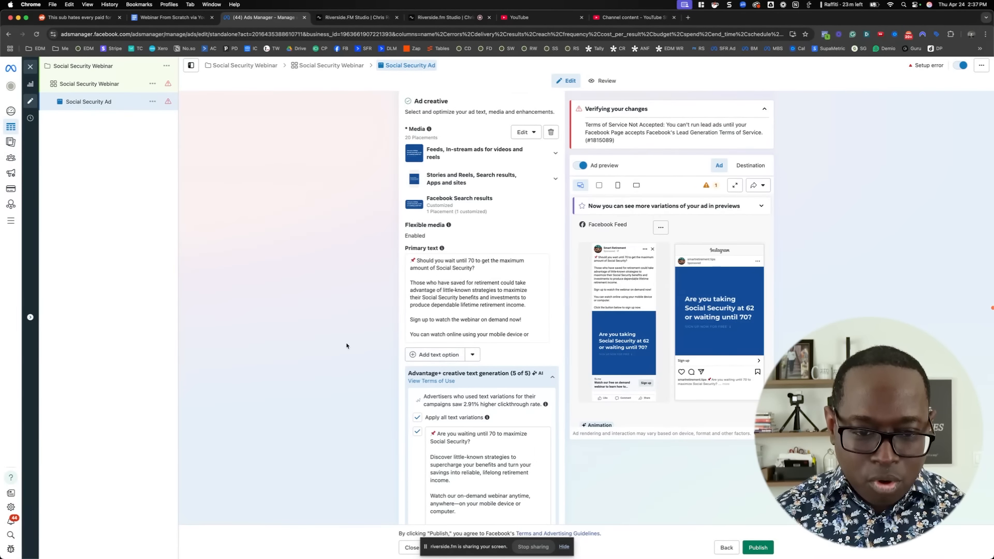
Unselect all AI variations of the primary text with the reason Something else, and collapse the primary text and headline variation lists
scroll(348, 346, down, 5)
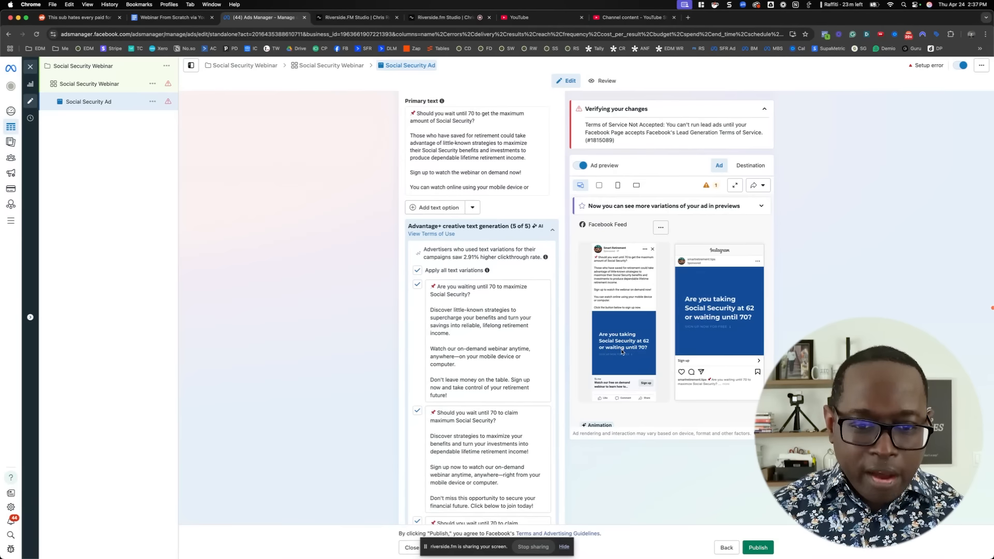
scroll(478, 198, down, 3)
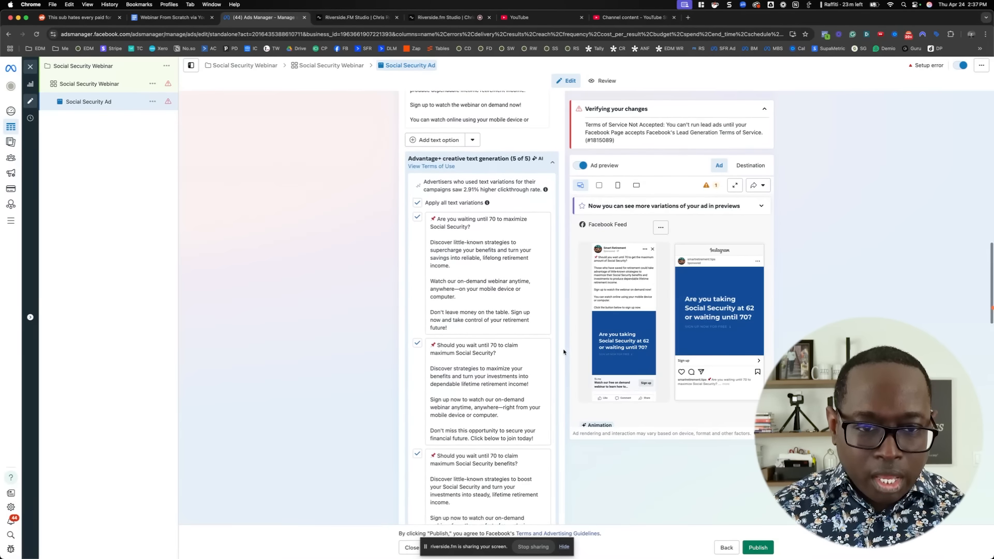
click(417, 210)
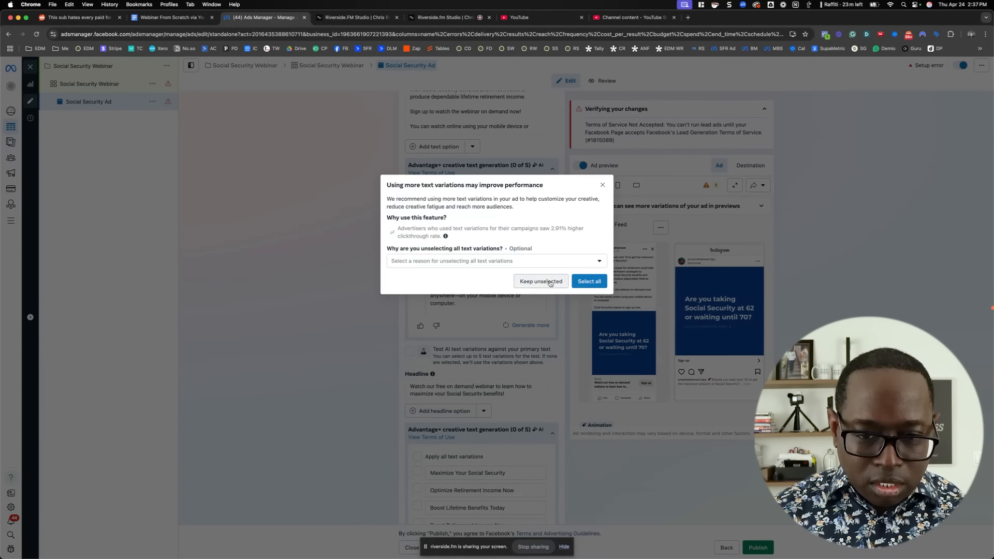
click(523, 263)
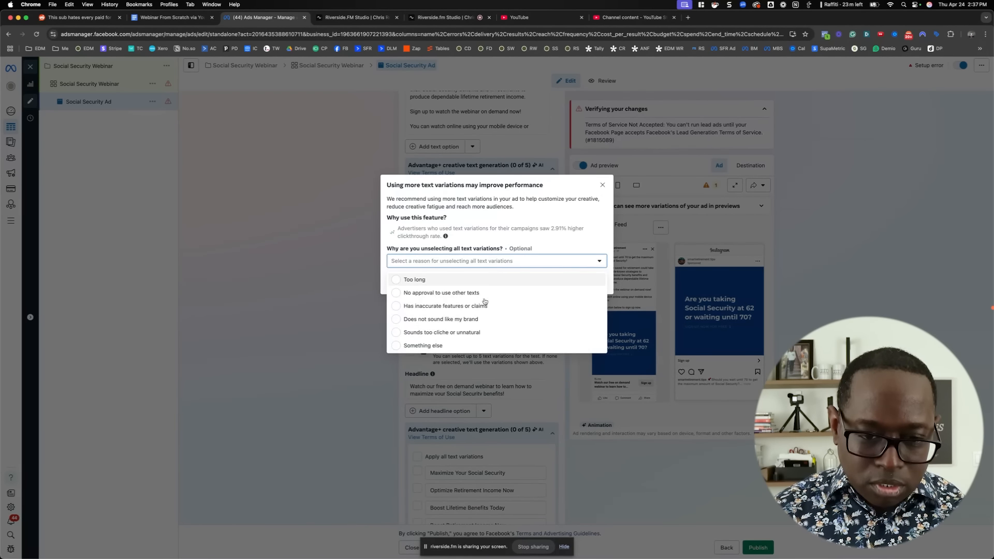
click(483, 345)
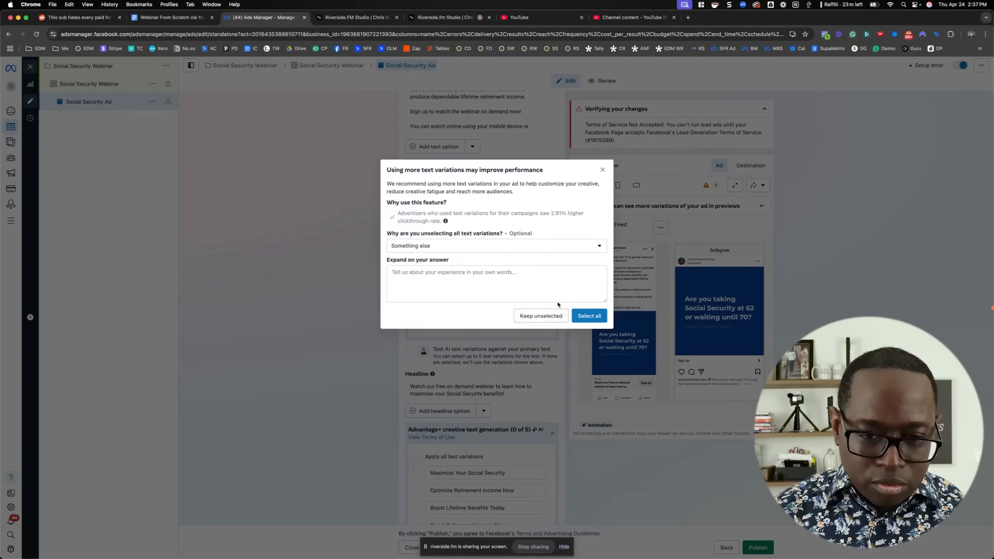
click(543, 317)
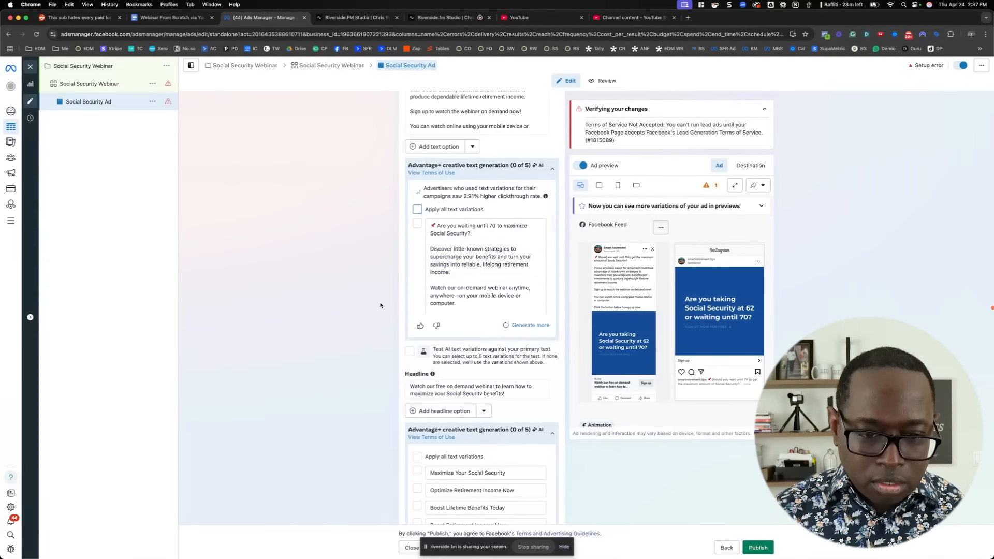
click(552, 169)
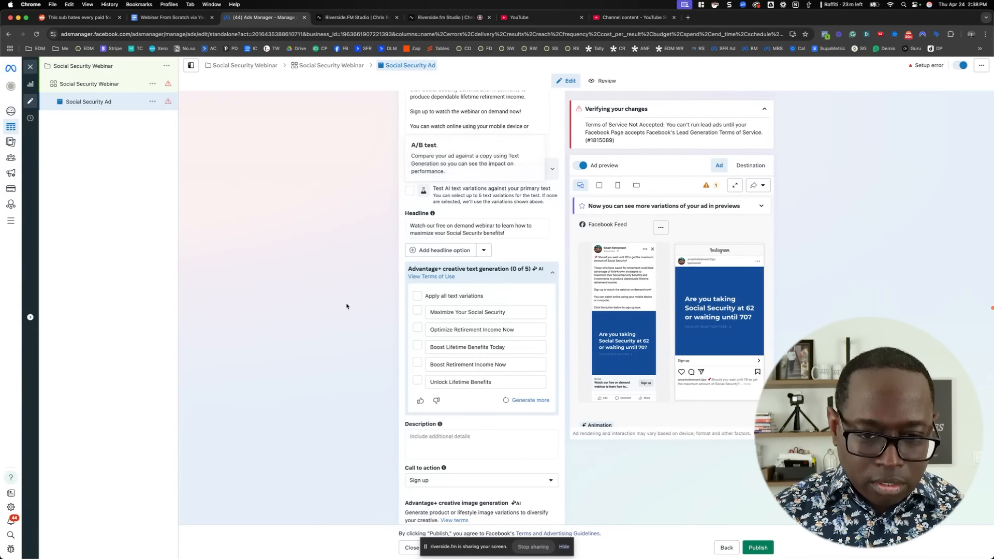
click(551, 274)
Create a new instant form for the ad and name it "Social Security Webinar"
scroll(376, 313, up, 6)
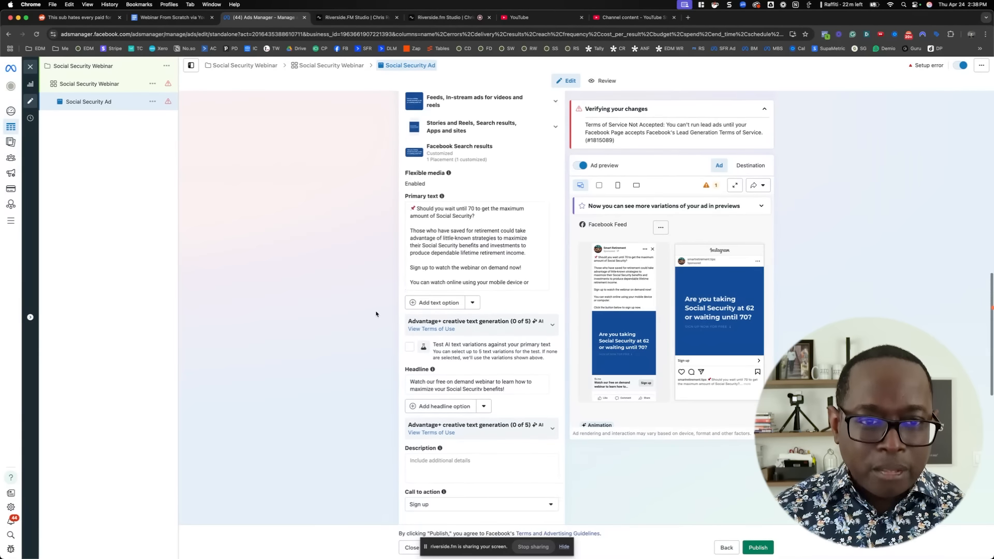
scroll(376, 314, up, 2)
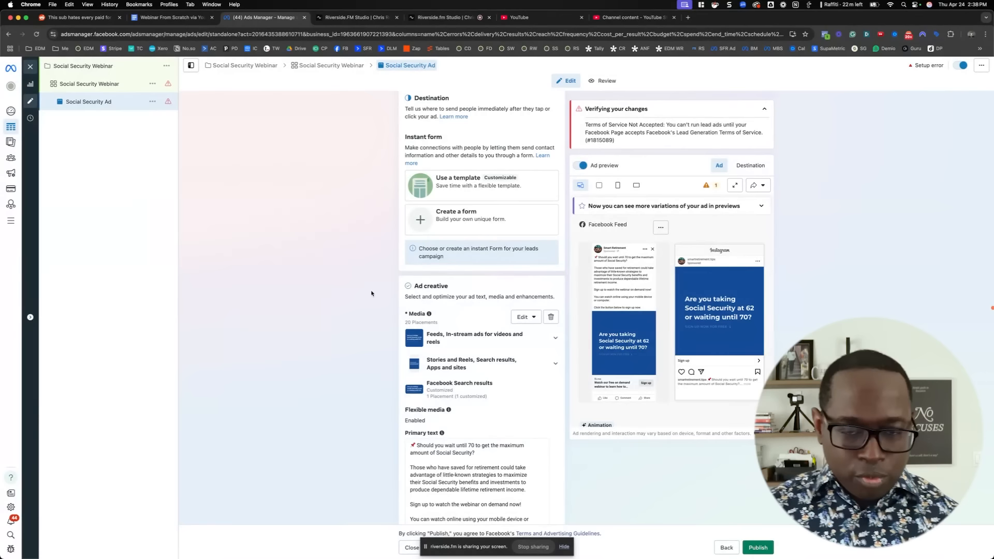
click(438, 221)
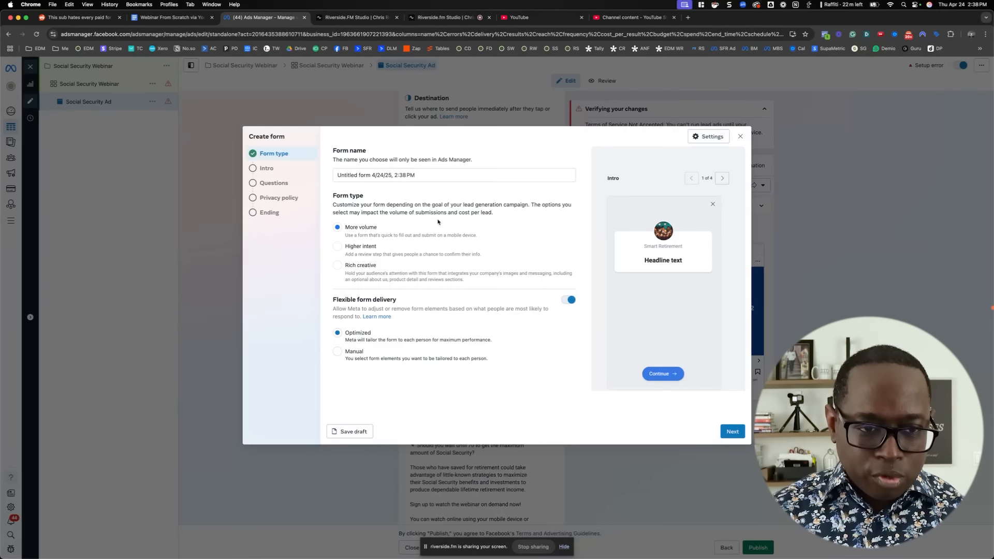
triple_click(437, 177)
text(Social Security QW)
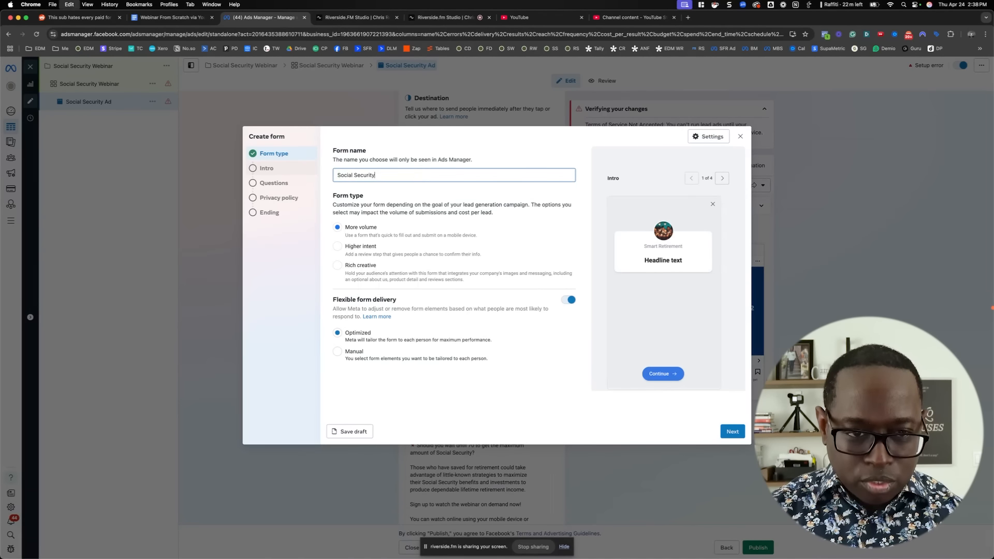
key(BackSpace)
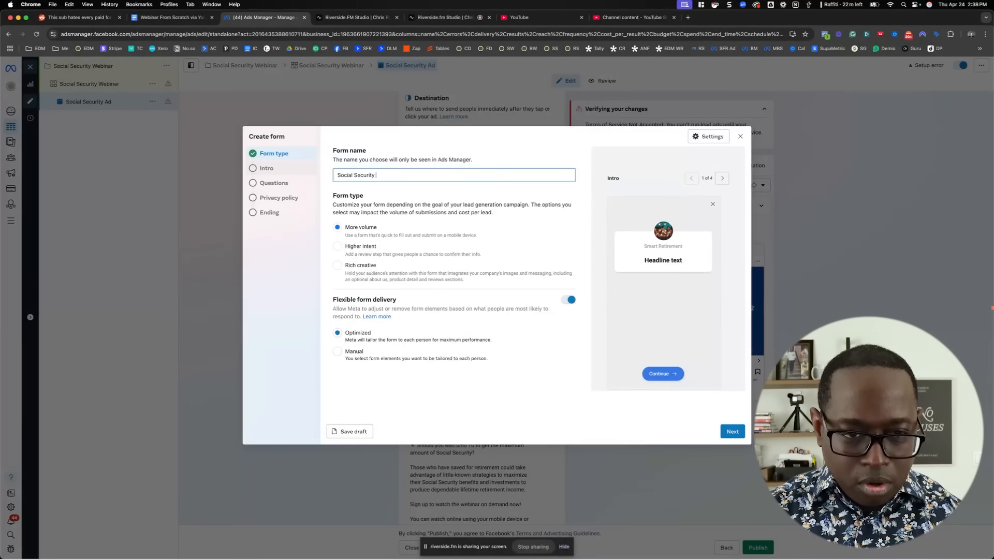
text(Webinar)
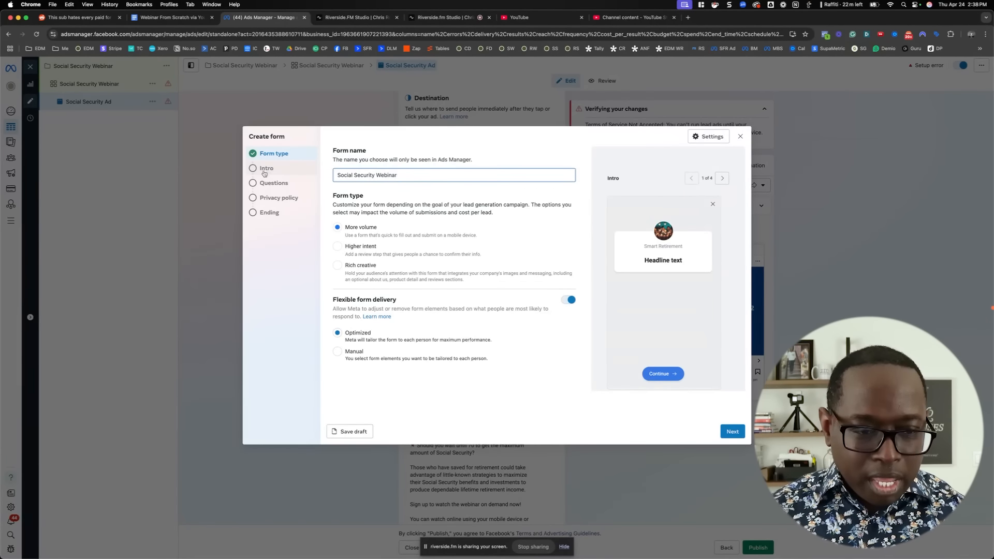
click(318, 266)
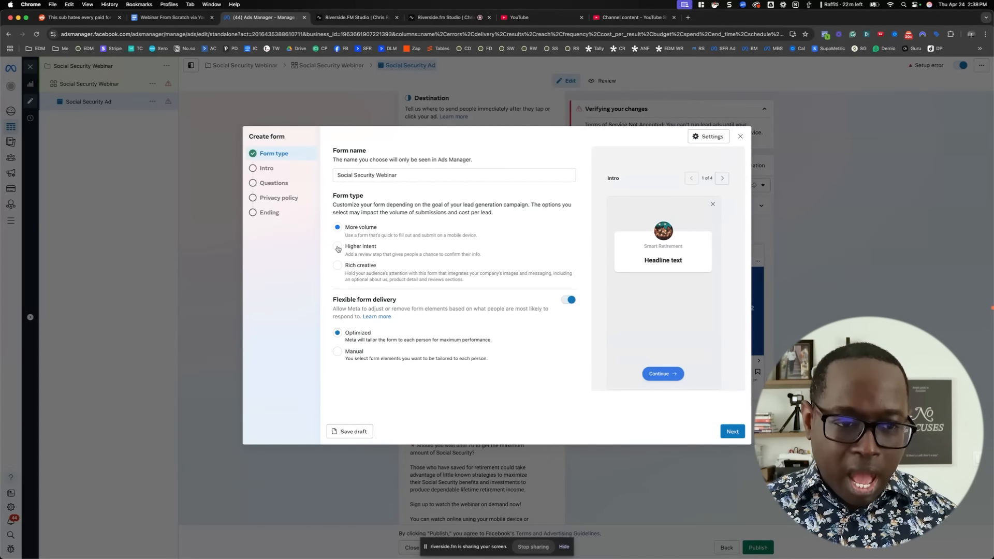
Set the form type to Higher intent, turn off flexible form delivery, and continue to the form's intro
click(338, 247)
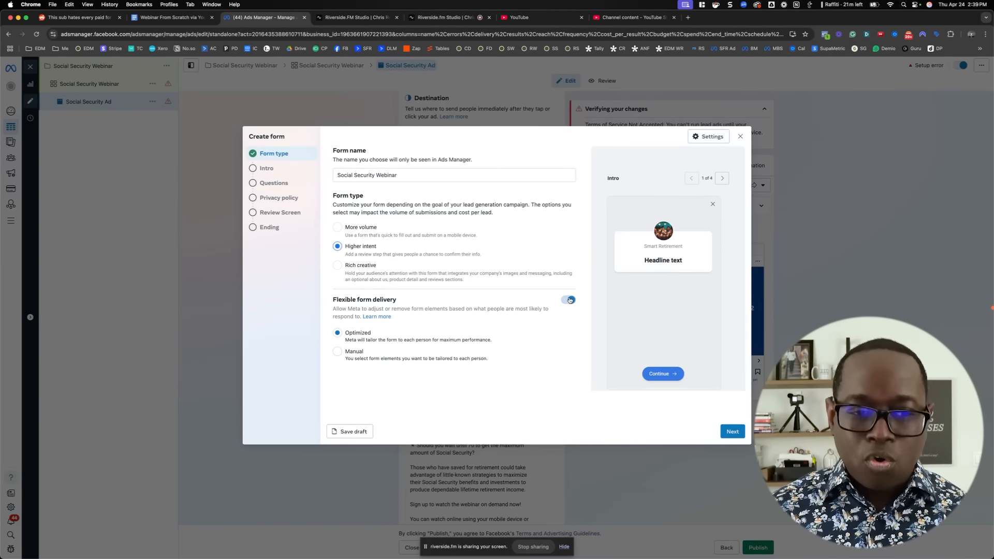
click(570, 300)
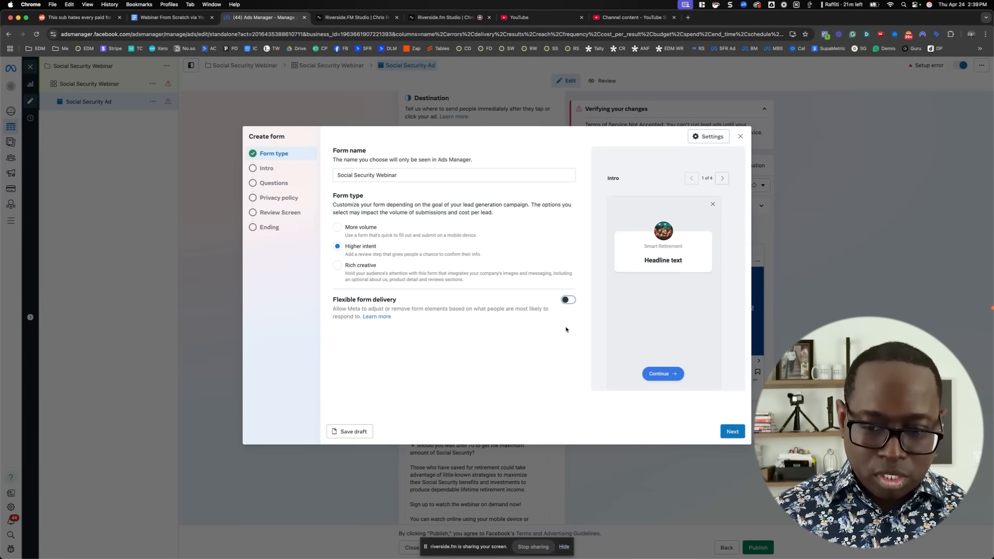
click(732, 432)
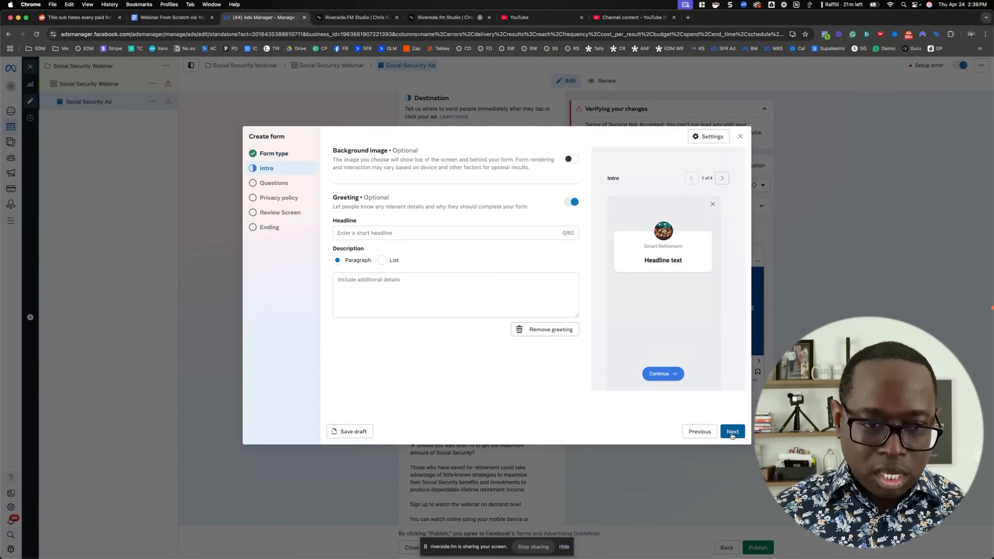
Enter "Watch our on-demand webinar on how to maximize your social s" as the headline of the form's greeting
click(397, 233)
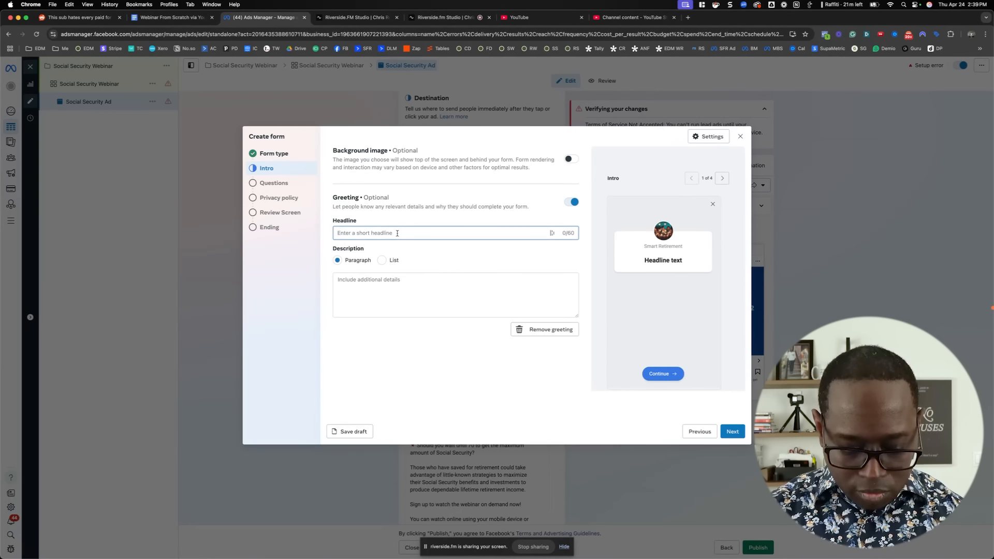
text(Watch)
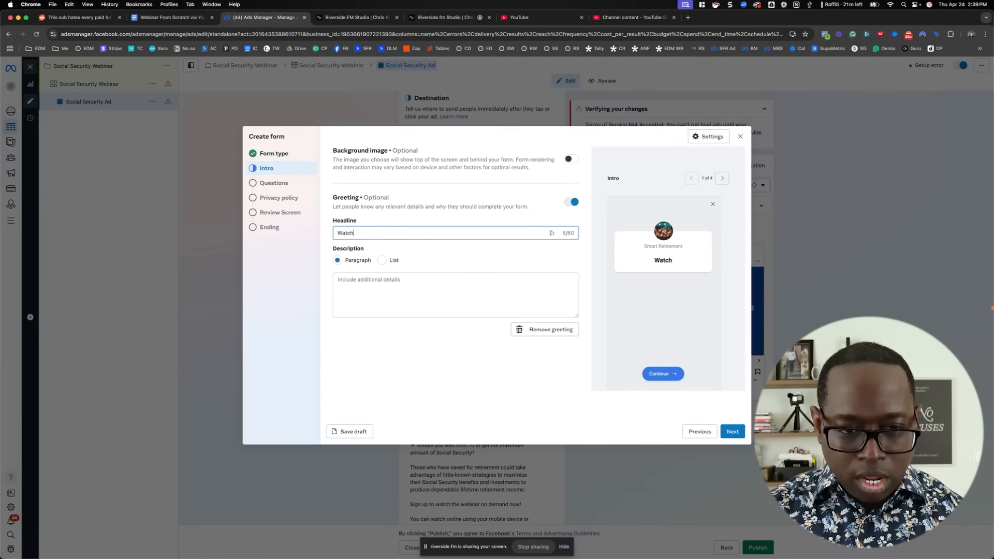
text( our on-de)
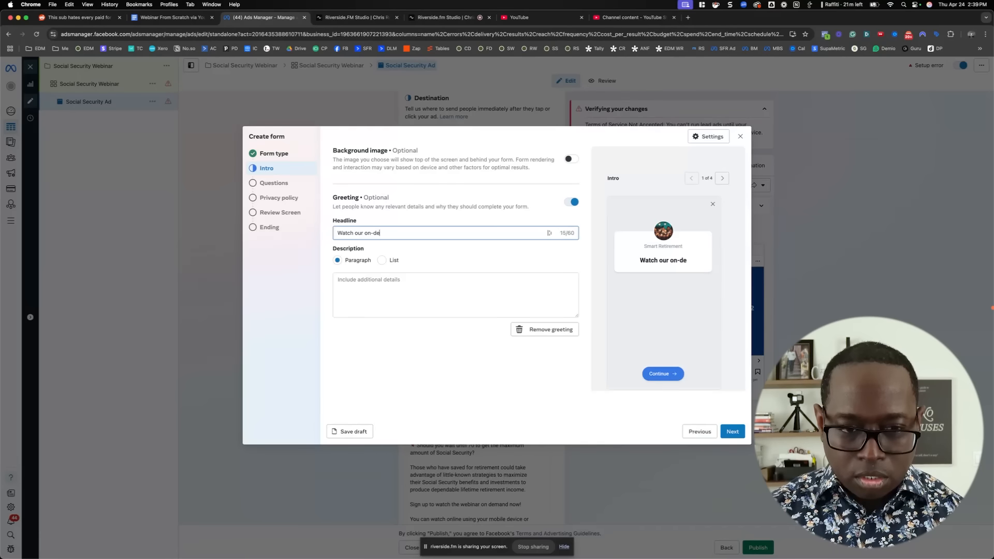
text(mand webinar on )
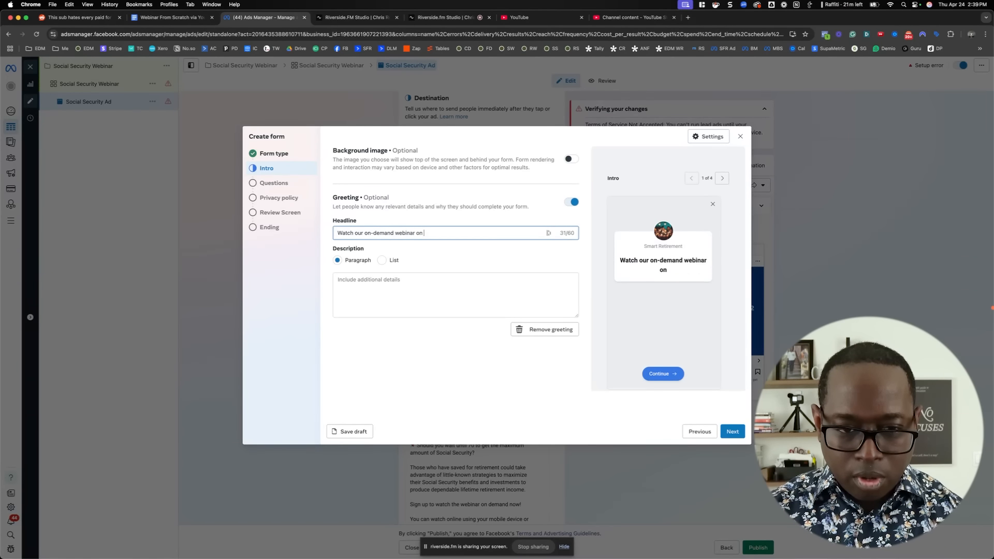
text(how to max)
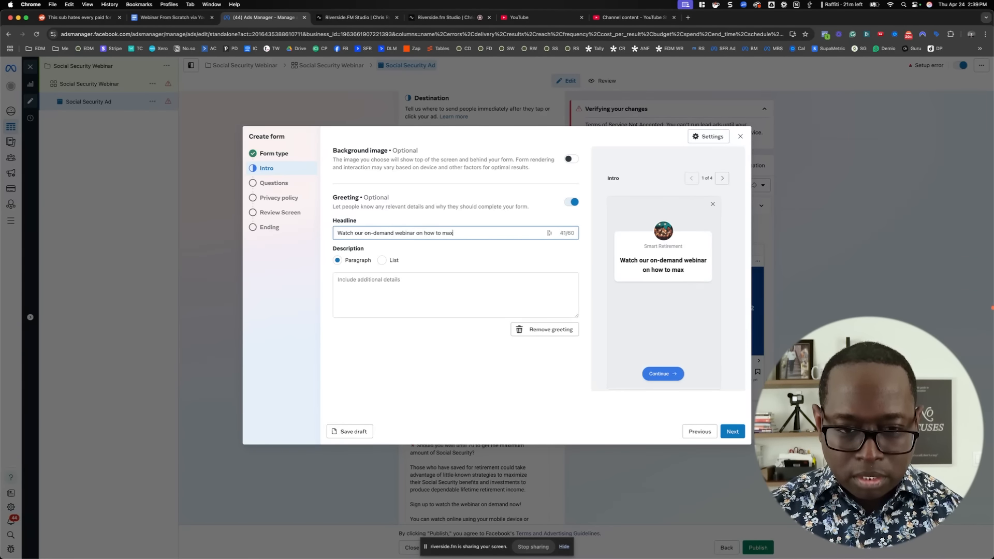
text(imize your retireme)
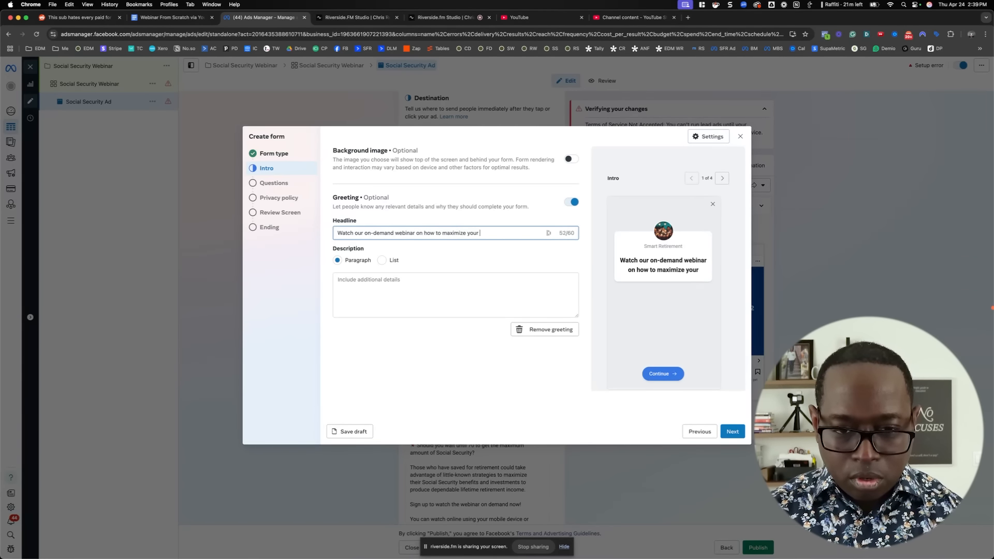
key(BackSpace)
key(BackSpace)
key(BackSpace)
key(BackSpace)
key(BackSpace)
key(BackSpace)
key(BackSpace)
key(BackSpace)
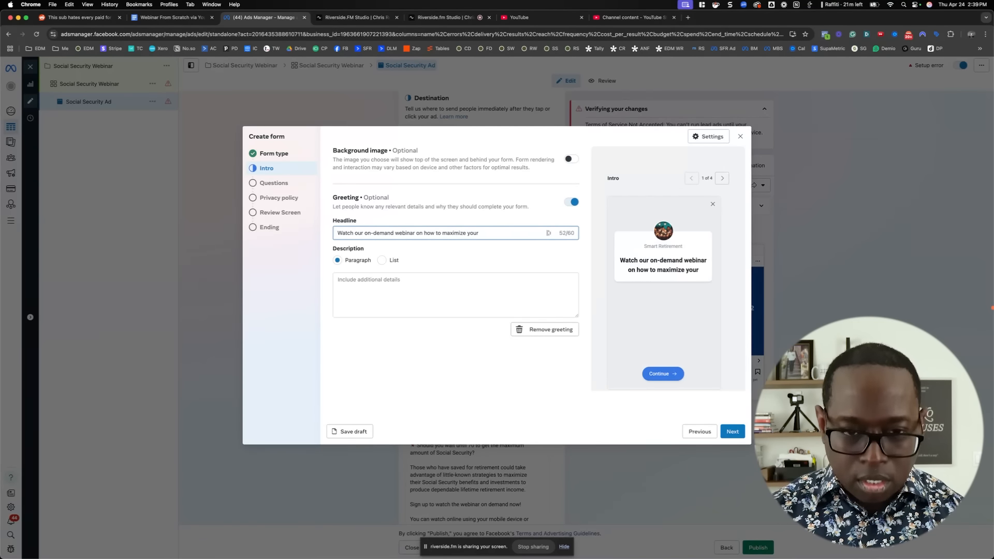
text(social s)
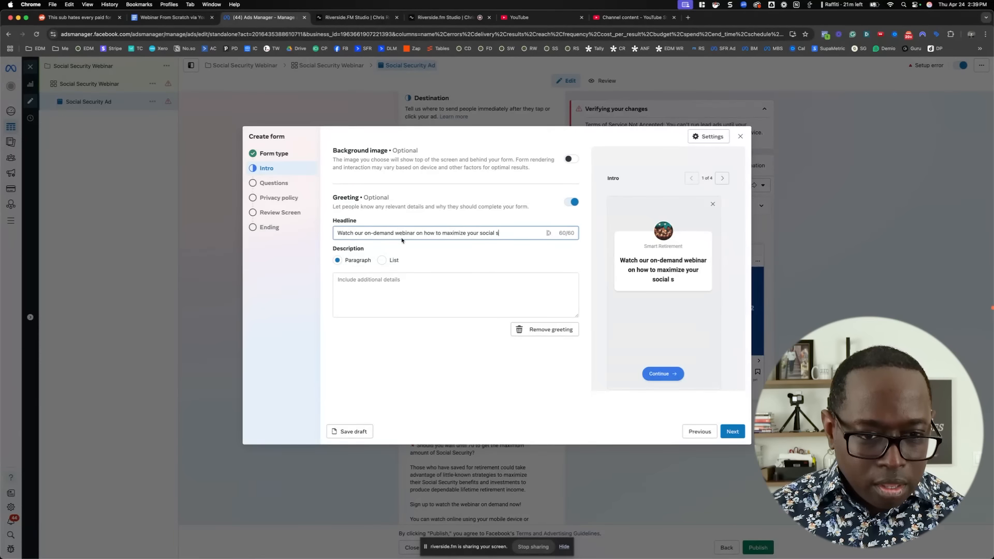
Reword the end of the greeting headline so it reads "Watch our on-demand webinar maximizing your Social Security!"
drag(415, 233, 503, 234)
text(maximizing tou)
key(BackSpace)
key(BackSpace)
key(BackSpace)
text(your)
text(S)
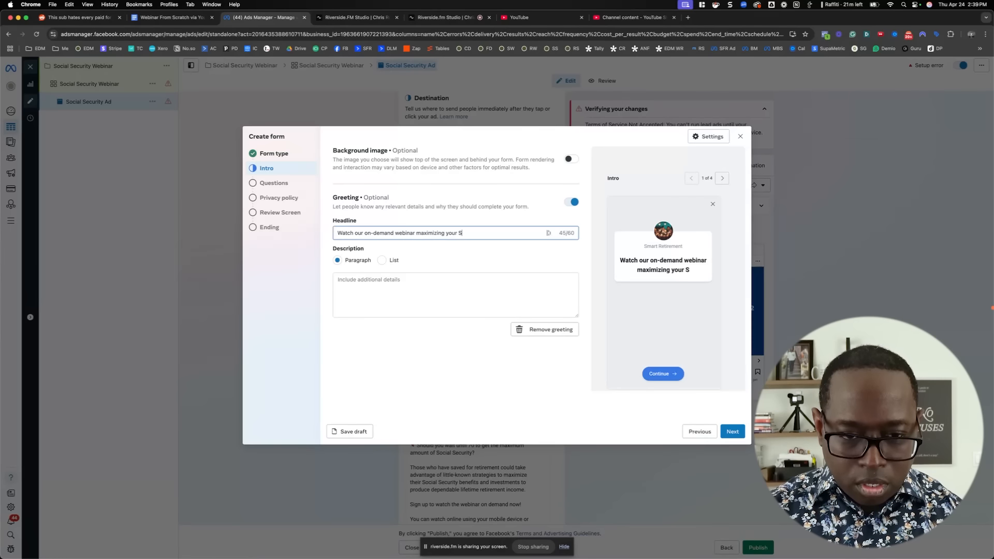
text(ocial Secu)
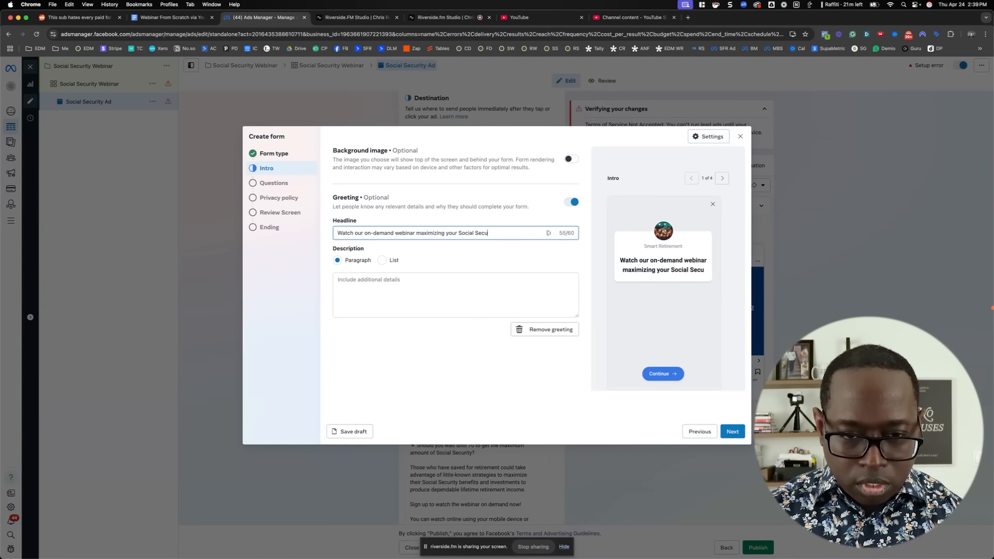
text(rity)
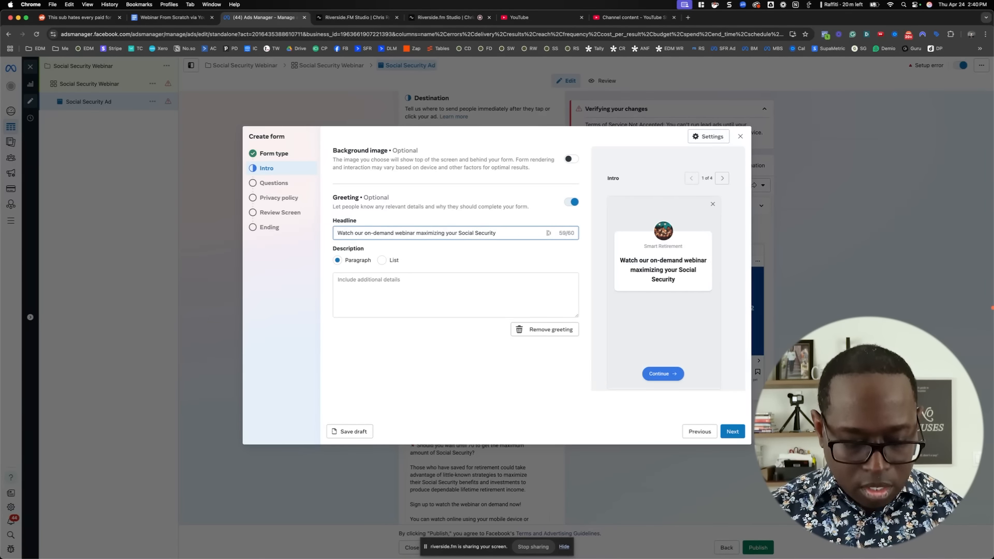
text(!)
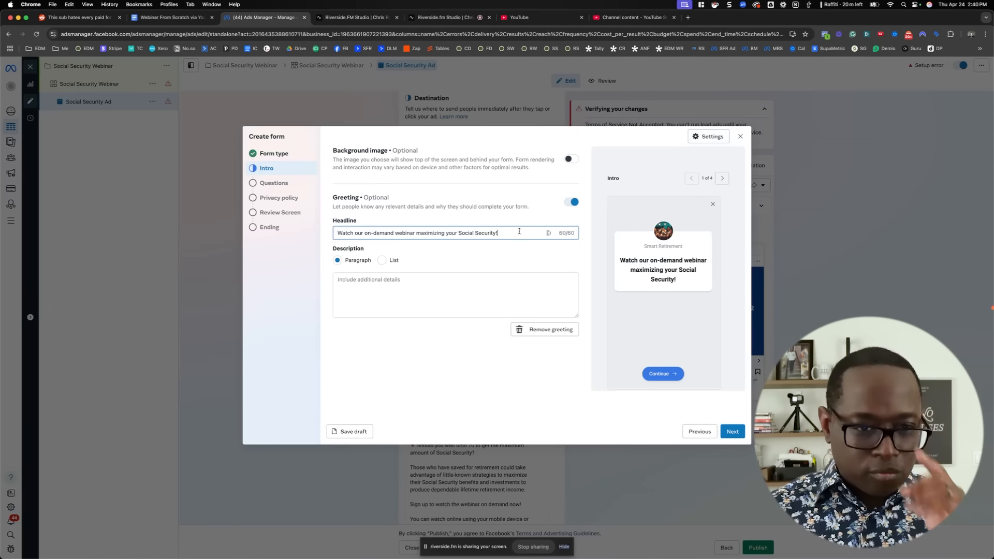
Enter the greeting's paragraph description "Complete the form below to watch the webinar now." and continue to the form's questions
click(427, 284)
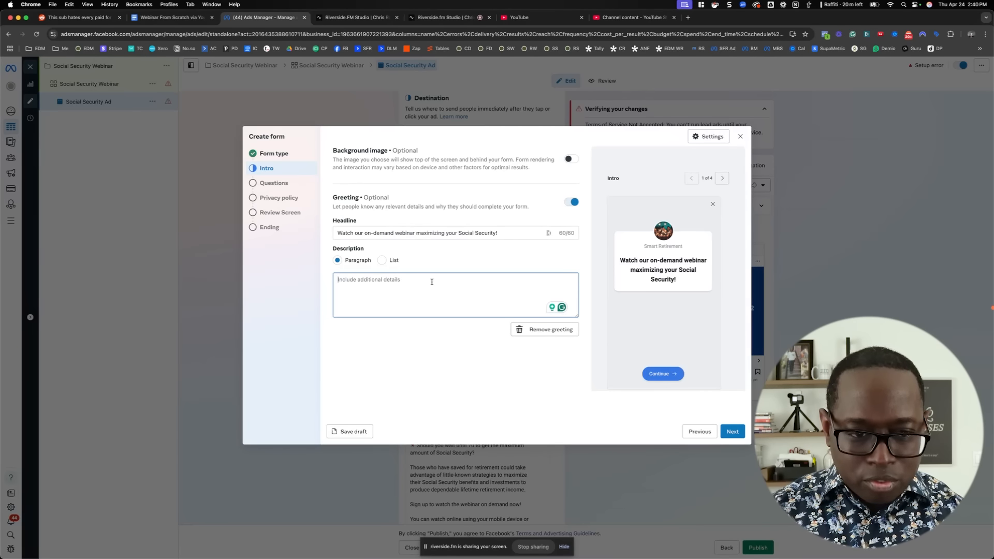
text(Complete the form below to watch the wa)
text(binar now)
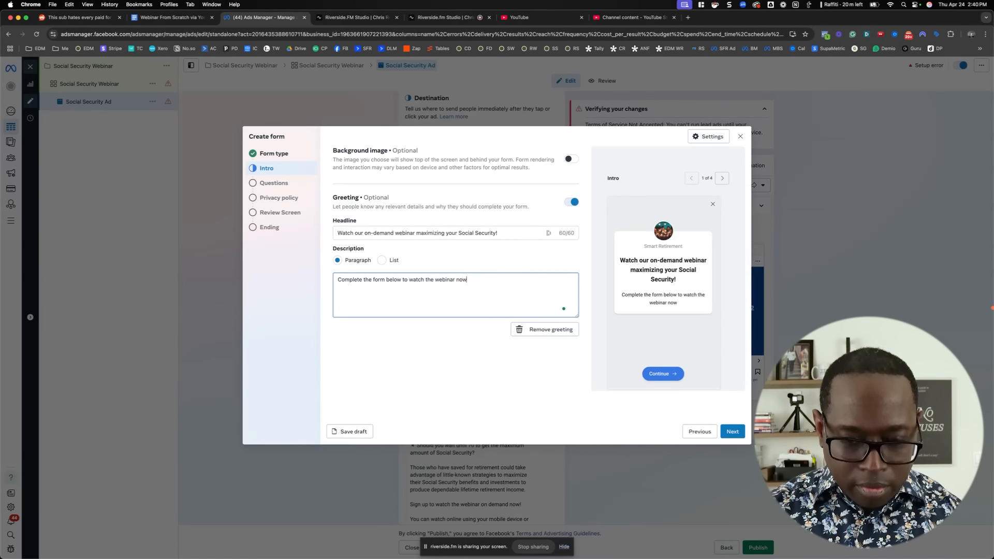
text(.)
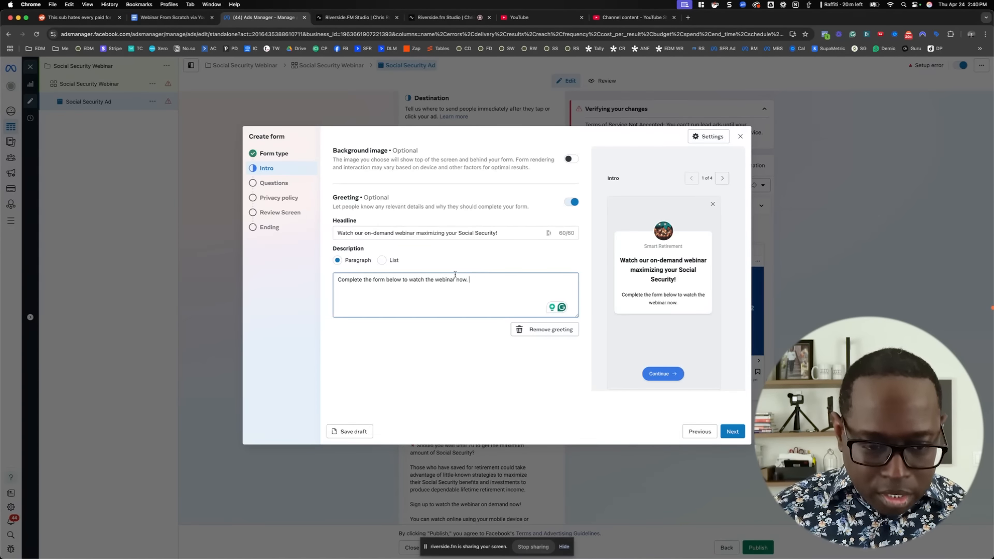
click(732, 432)
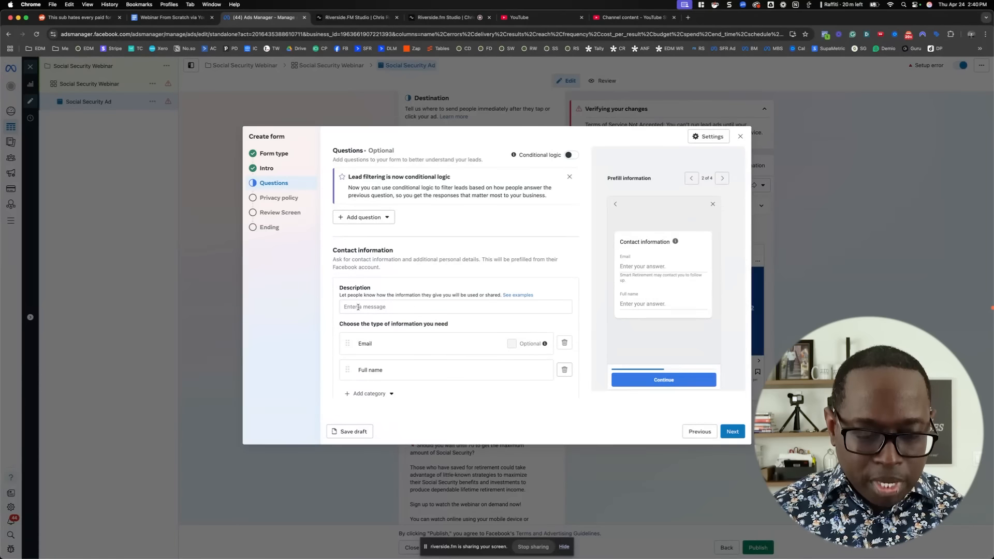
Add a multiple-choice question to the form asking "Will Social Security be your only source of retirement income?"
click(375, 220)
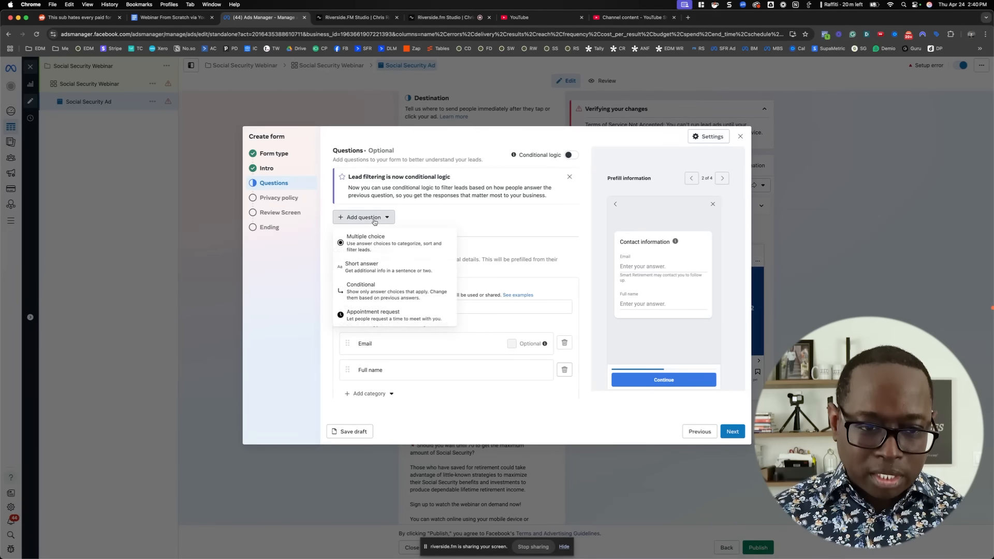
click(382, 249)
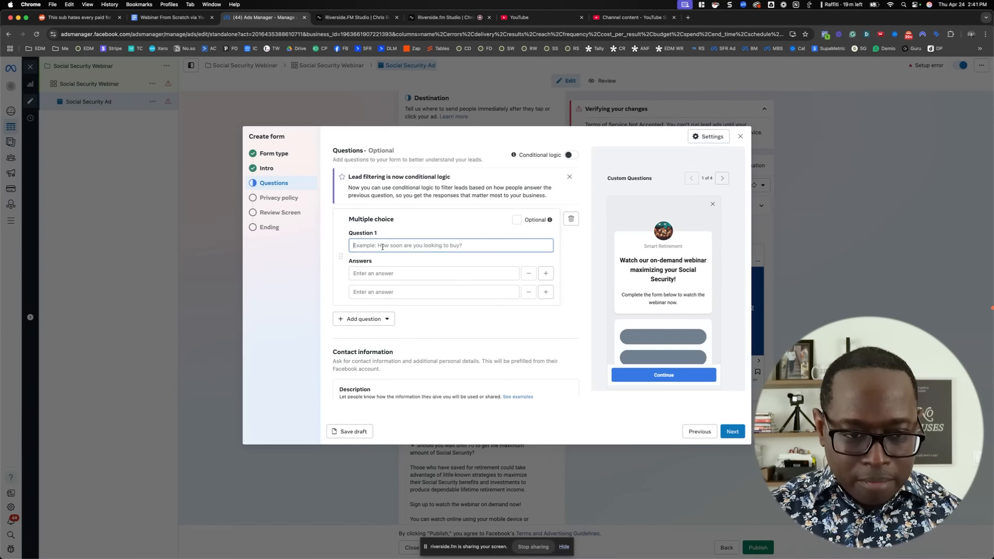
text(Will s)
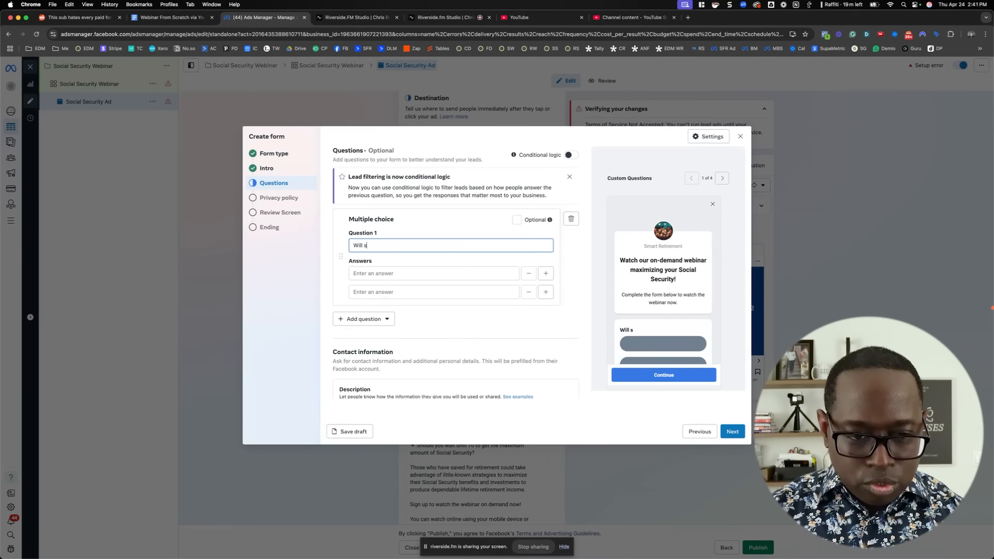
text(ocial)
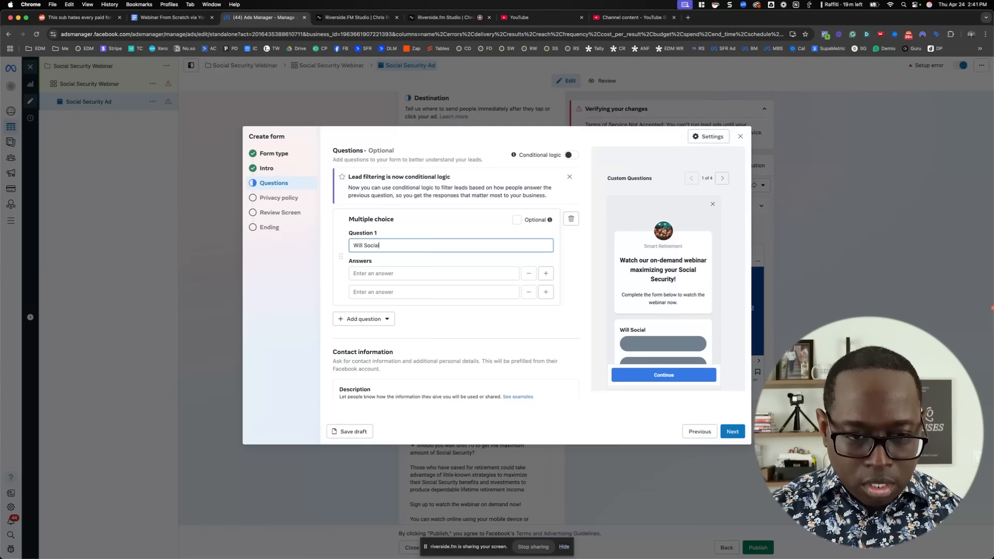
text( Security be your own)
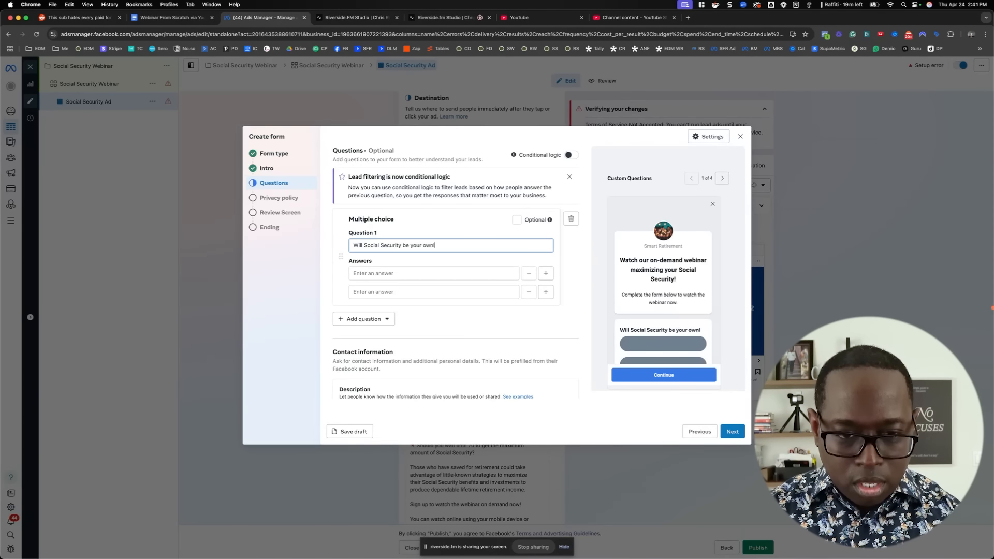
key(BackSpace)
text(nly souce o)
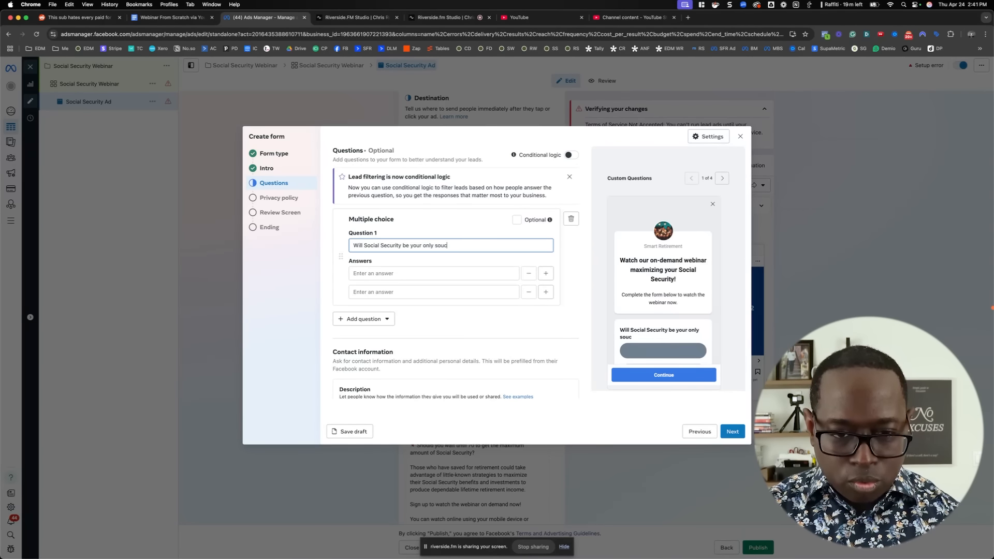
key(BackSpace)
key(BackSpace)
key(BackSpace)
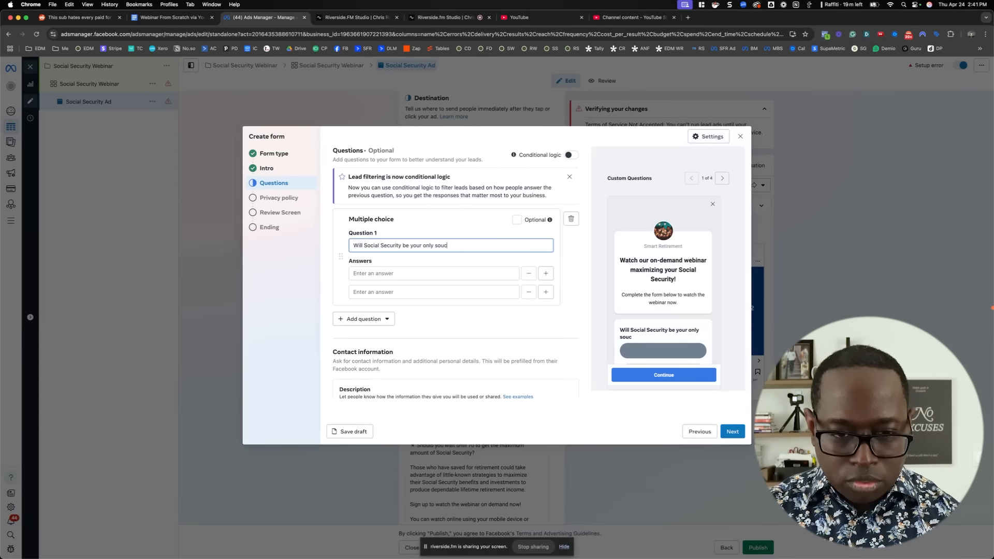
text(ce )
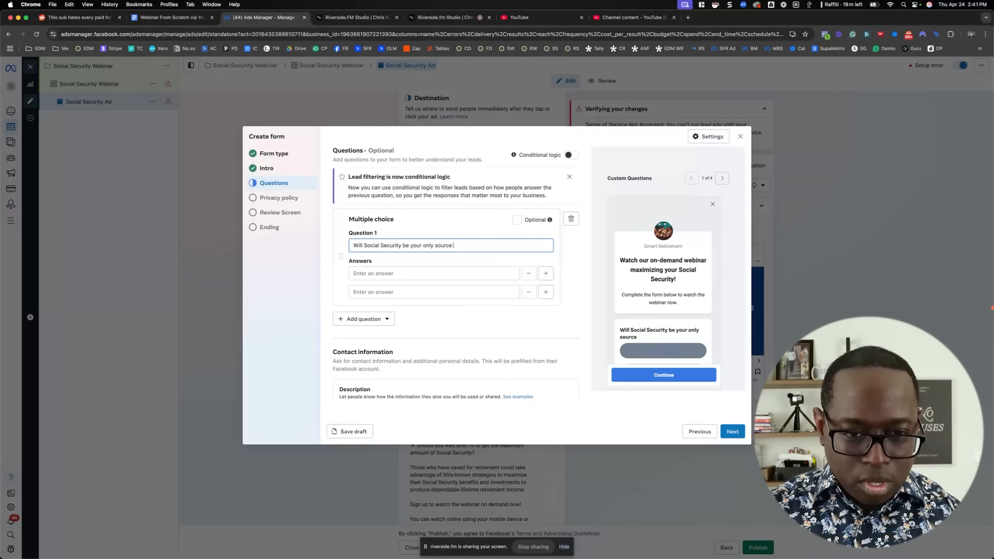
text(of )
text(tirement)
key(BackSpace)
key(BackSpace)
key(BackSpace)
key(BackSpace)
key(BackSpace)
key(BackSpace)
key(BackSpace)
key(BackSpace)
text(reit)
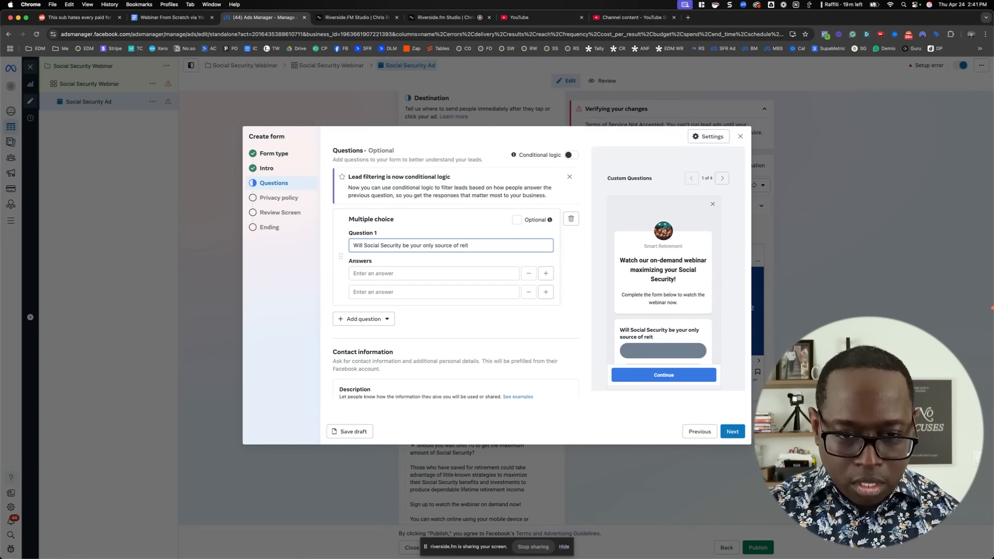
key(BackSpace)
key(BackSpace)
text(tirement income?)
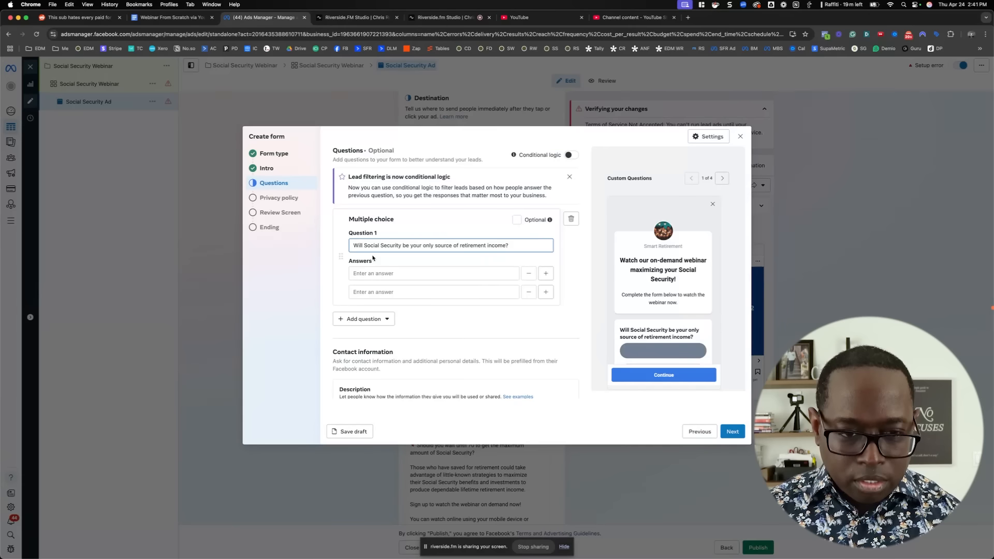
Enter Yes and No as the two answers to the Social Security income question
click(376, 274)
text(Yes)
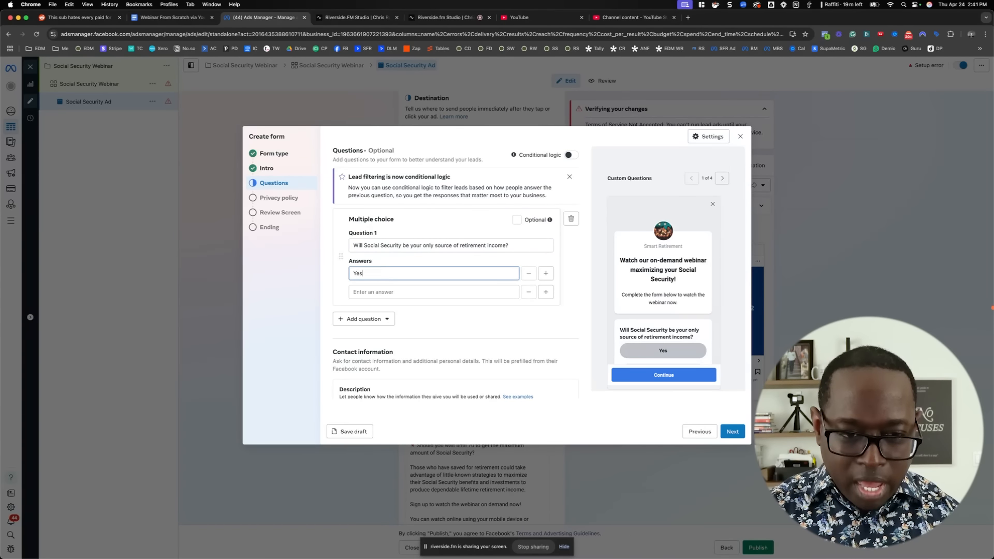
key(Tab)
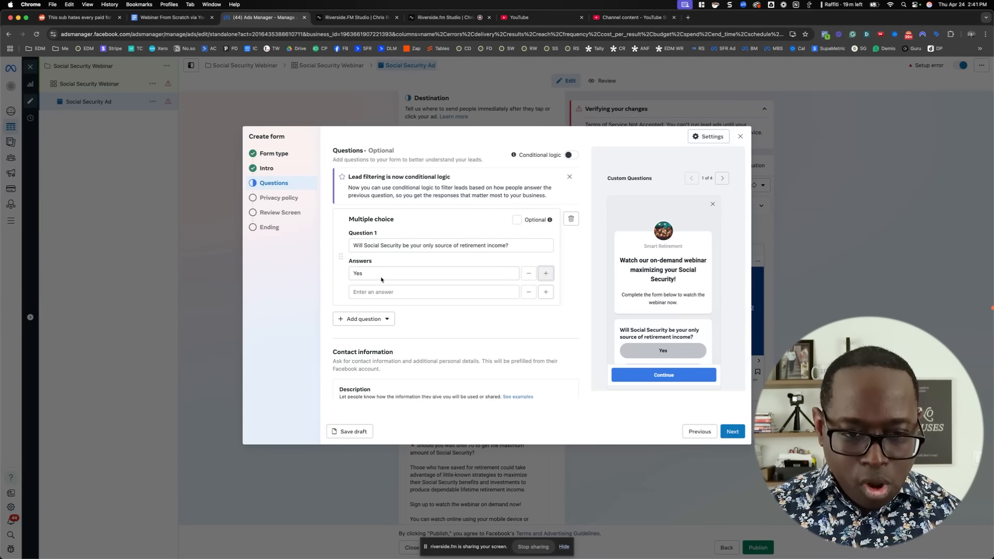
click(376, 293)
text(No)
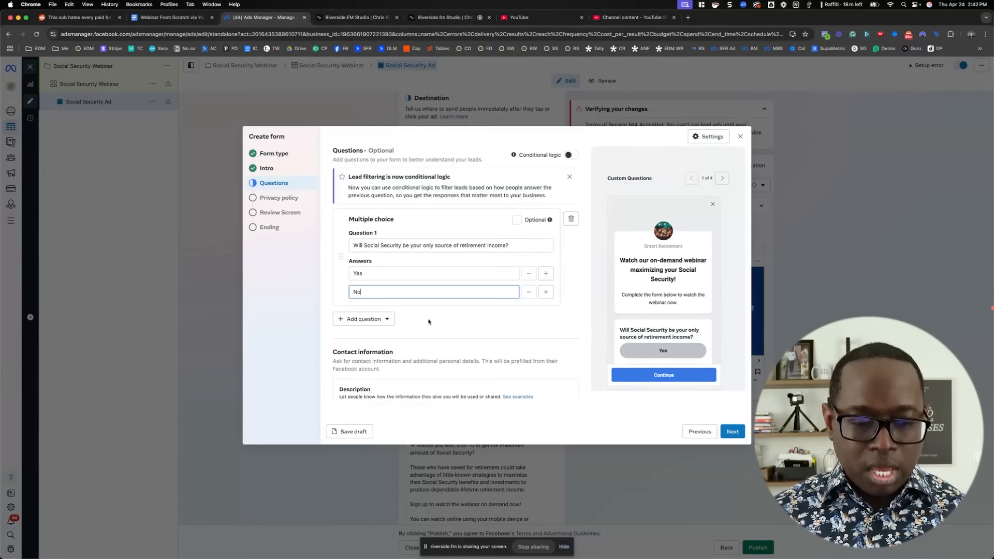
Add a second multiple-choice question asking "How much have you saved for retirement?"
click(373, 321)
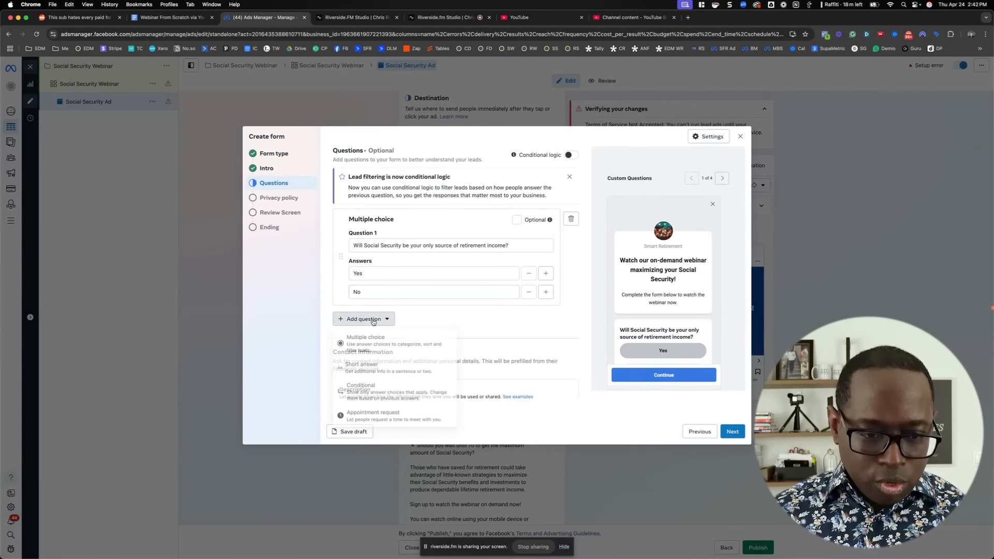
click(392, 345)
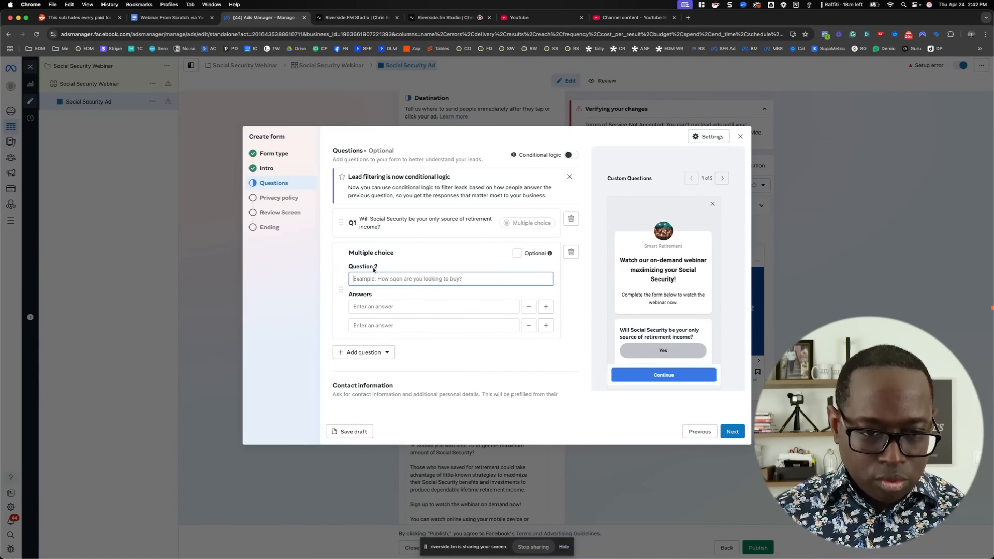
text(Ho)
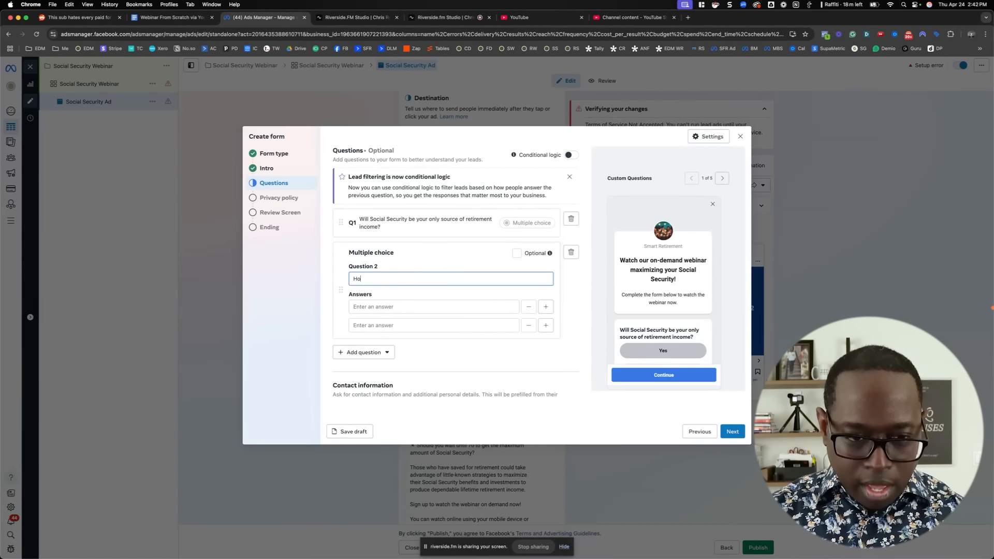
text(w much have you )
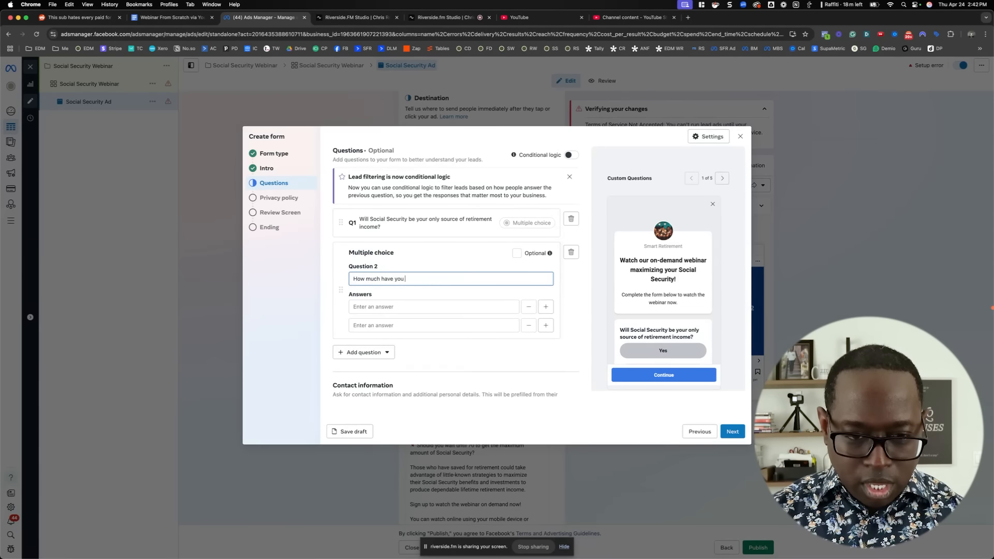
text(saved for retiremne)
key(BackSpace)
key(BackSpace)
text(ent?)
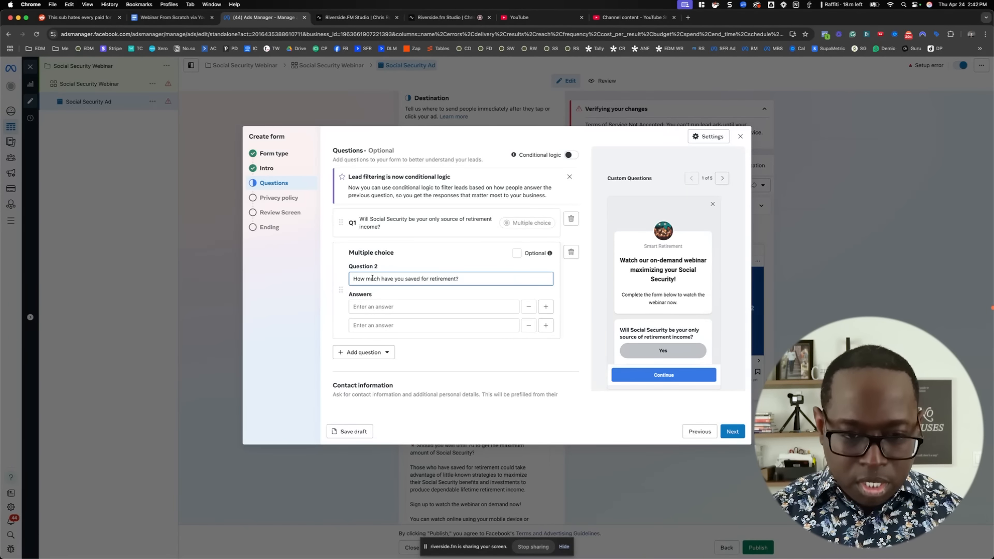
Enter "$0-$99,999" and "$100,000-$250,000" as the first two answers to the retirement savings question
click(394, 306)
text($0)
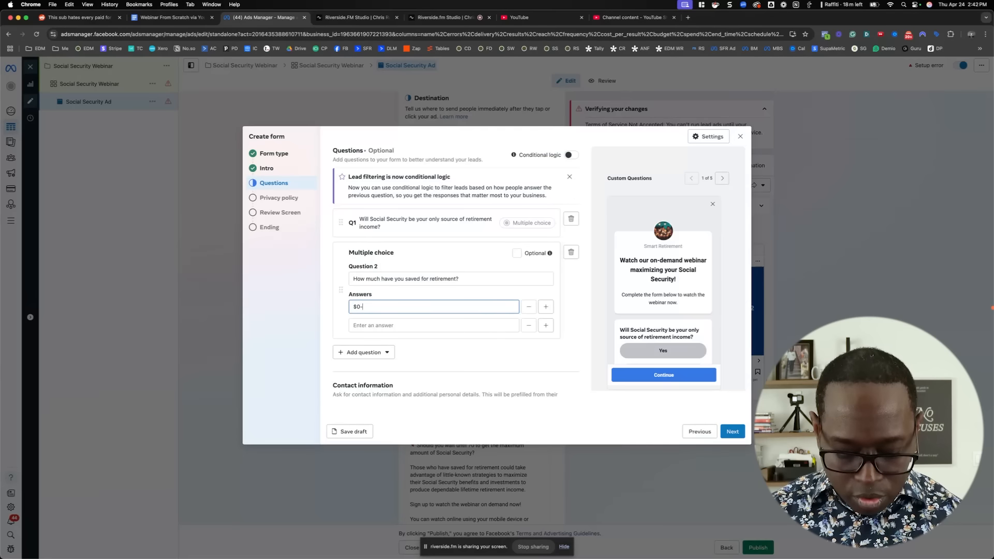
text(-$99,999)
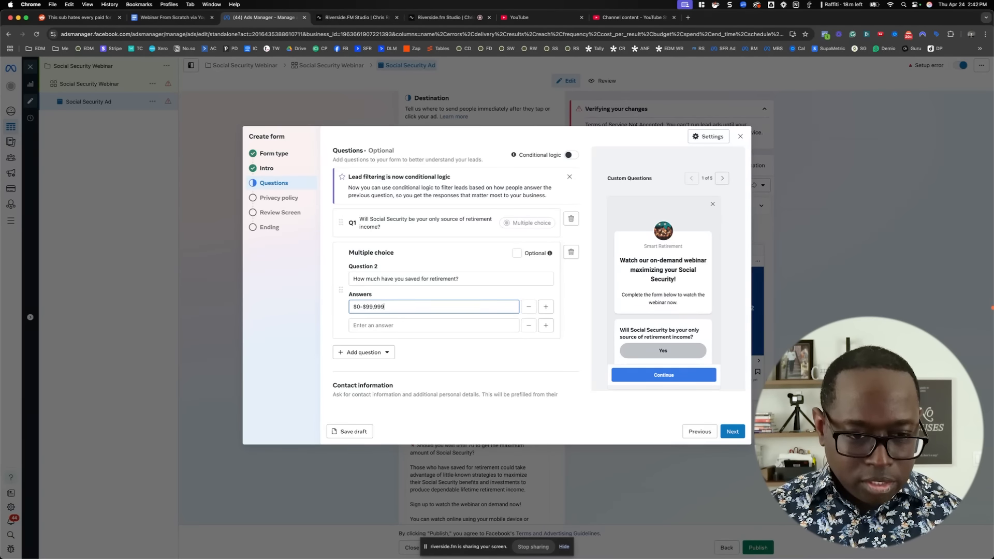
click(392, 323)
text($100,000)
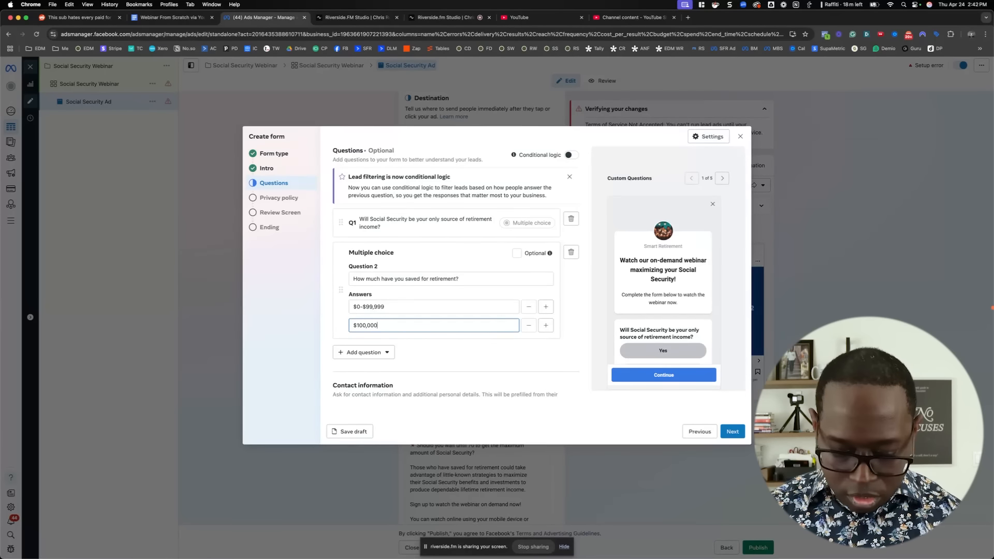
text(-$250,000)
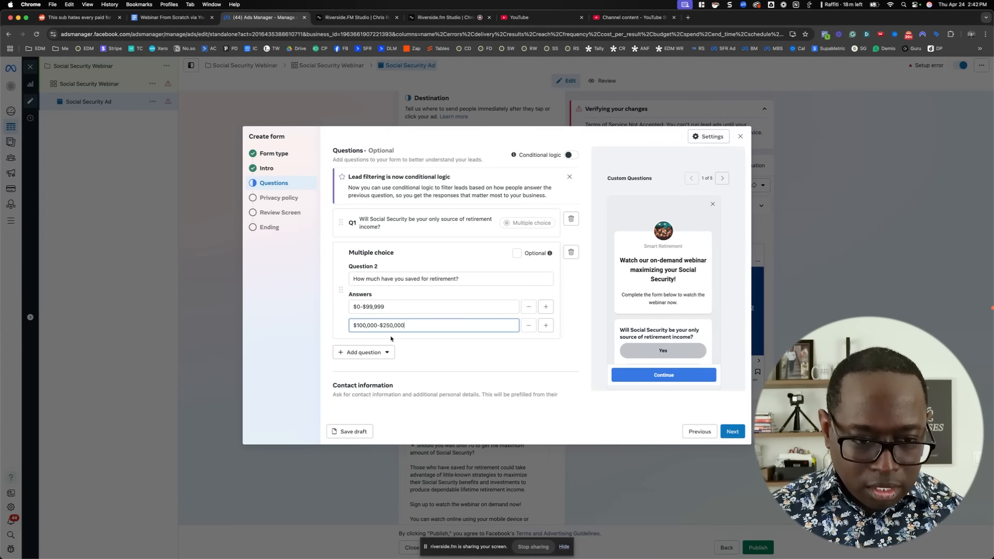
Add a third answer, "$250,000+", to the retirement savings question
click(546, 326)
click(403, 344)
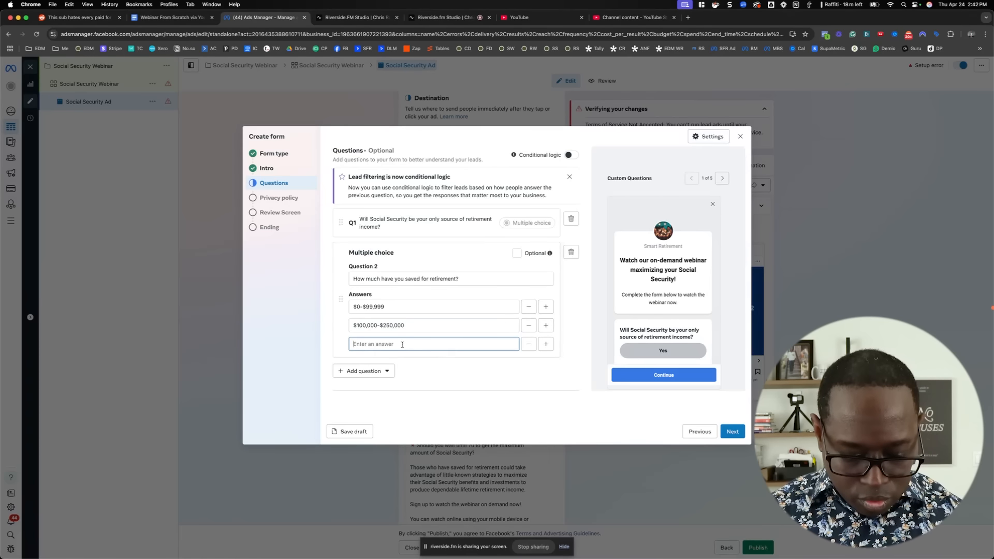
text($250,000+)
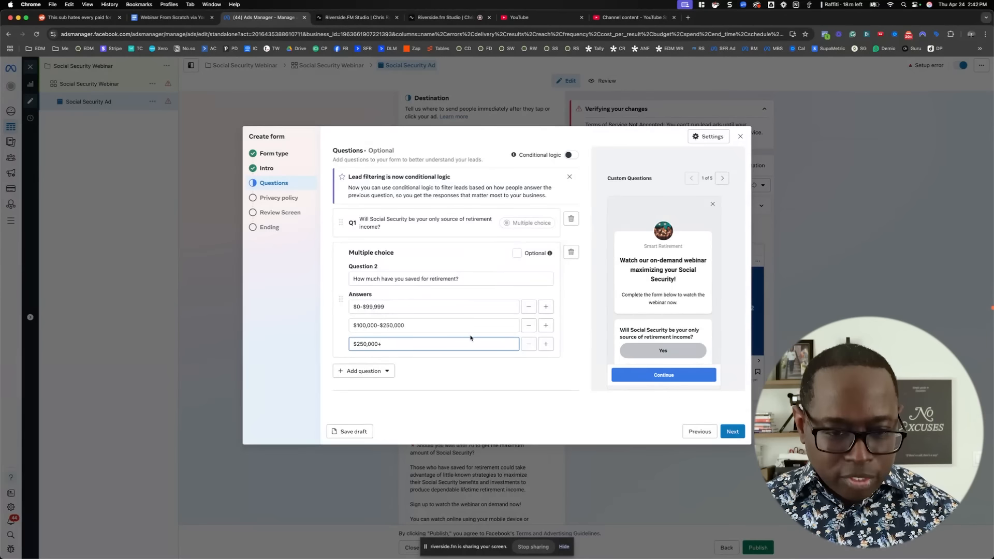
Reorder the form's contact information fields so that Full name comes before Email
scroll(470, 338, down, 3)
click(560, 340)
scroll(561, 340, down, 4)
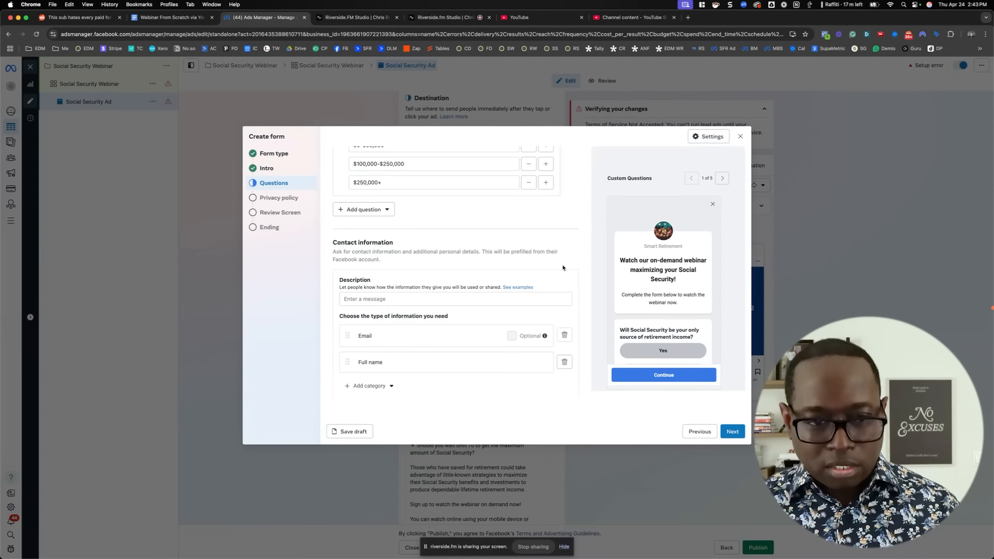
scroll(569, 267, down, 1)
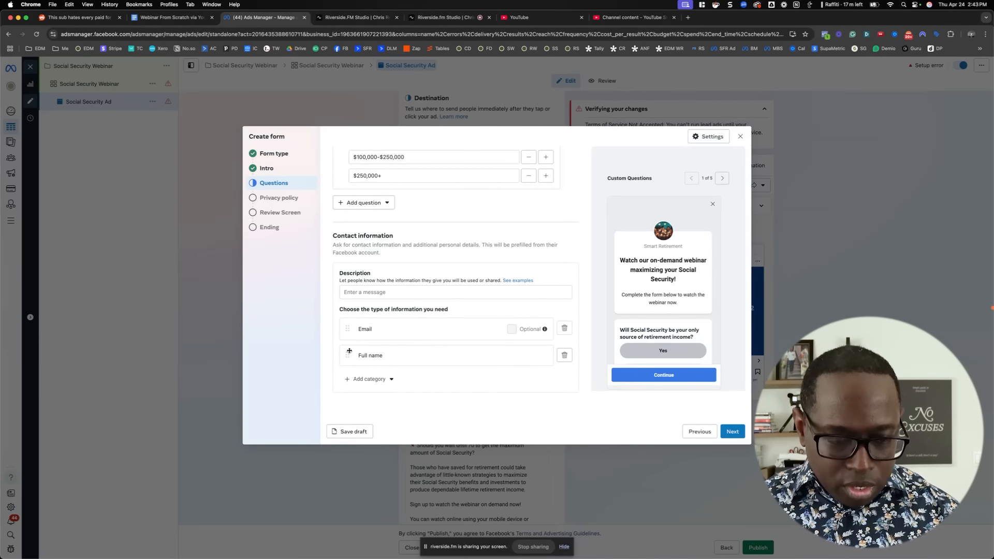
drag(348, 356, 348, 352)
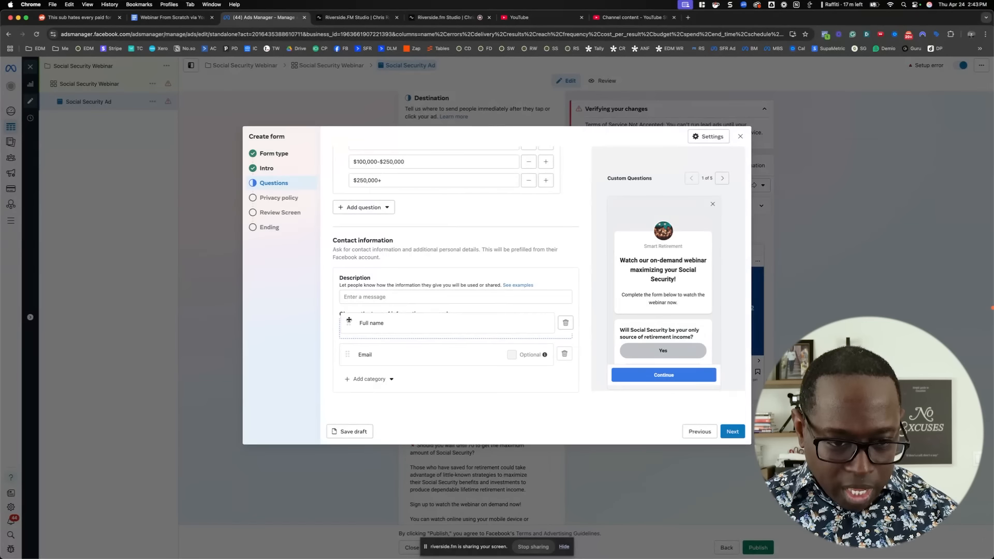
Add the Phone number contact field to the form and continue to the privacy policy
click(358, 383)
mouse_move(378, 320)
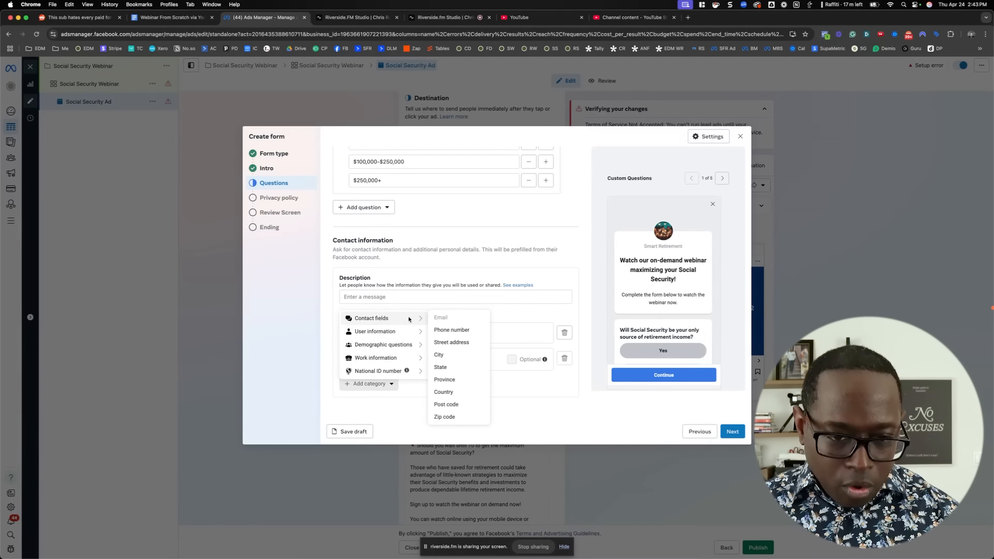
click(450, 332)
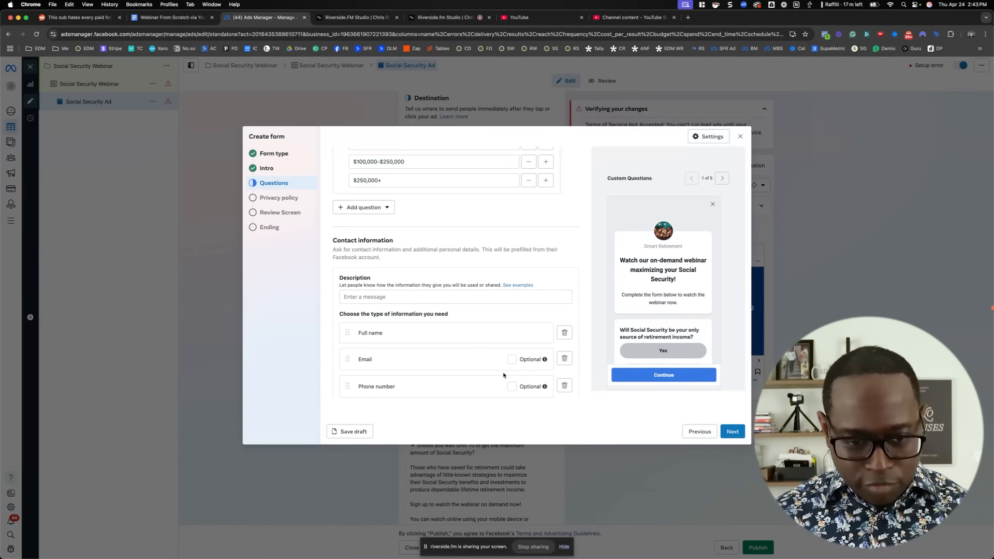
scroll(508, 362, down, 2)
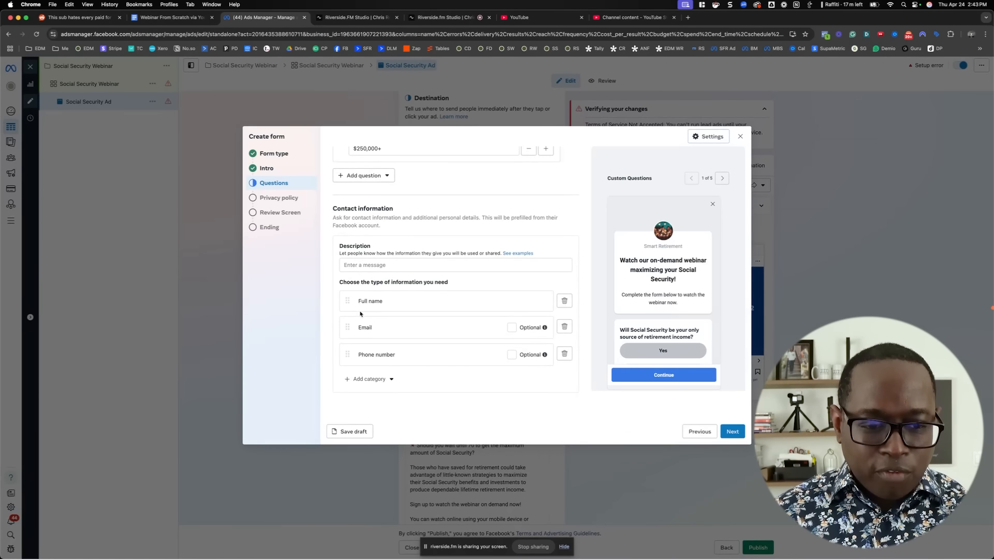
scroll(601, 357, down, 2)
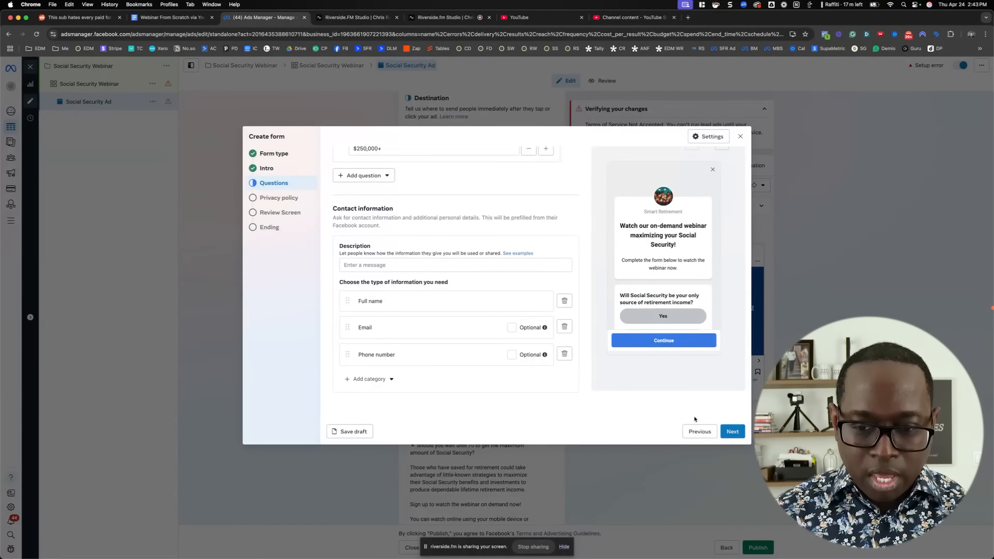
click(733, 431)
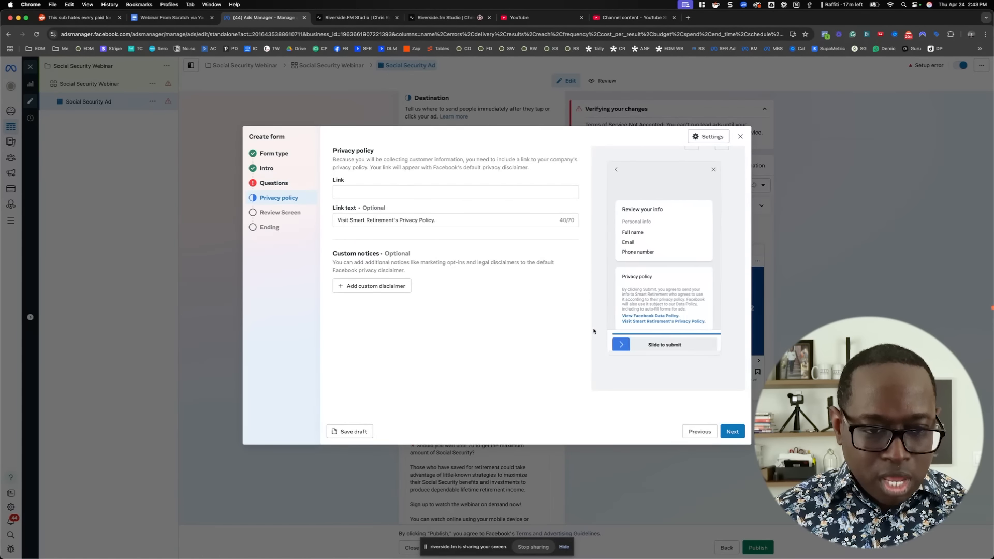
Set the privacy policy link to smartretirement.com and continue past the review screen to the form's ending
click(398, 194)
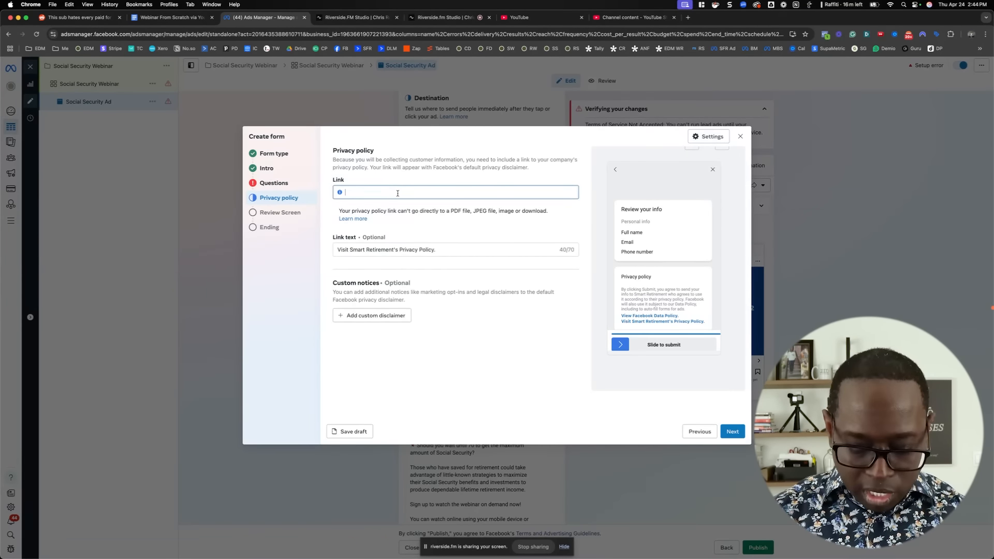
text(smart)
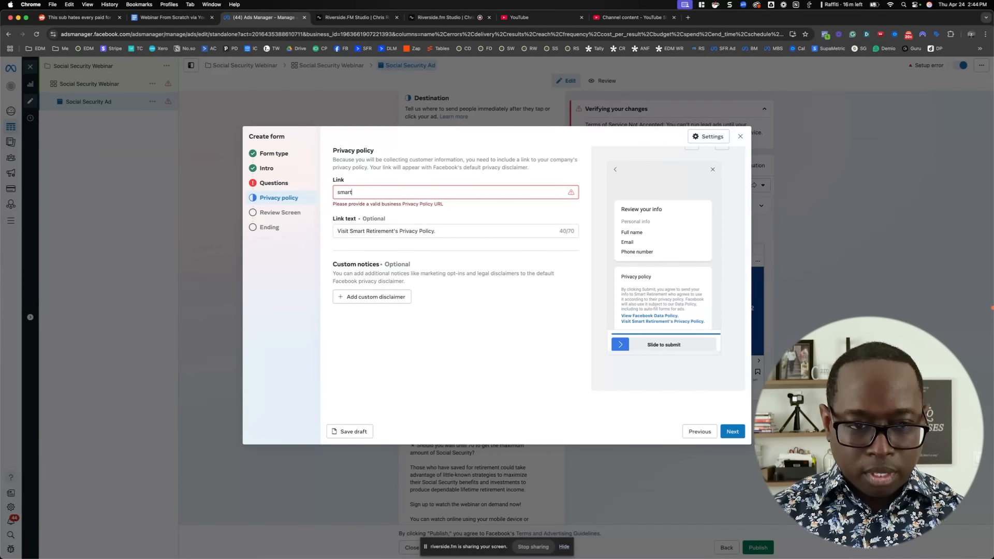
text(retirement.com)
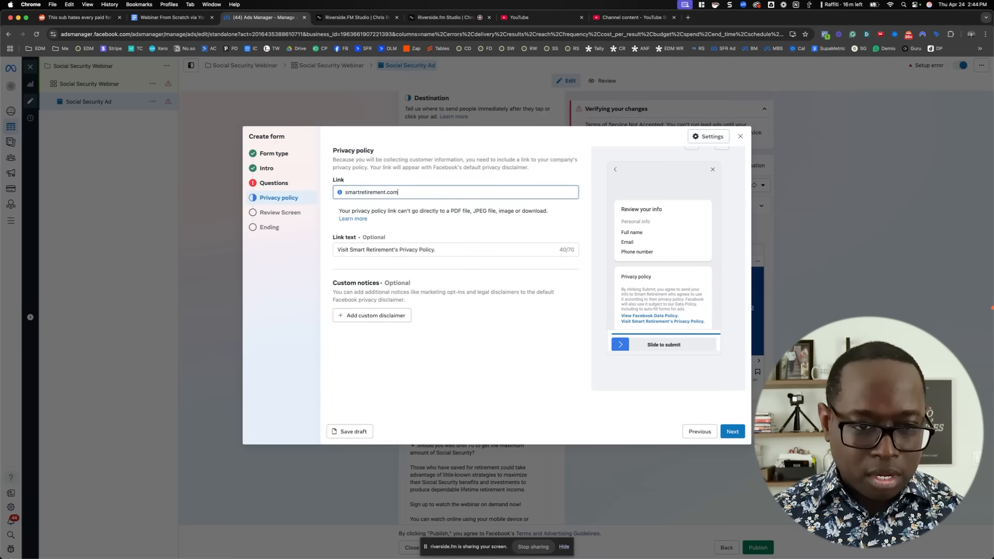
click(545, 227)
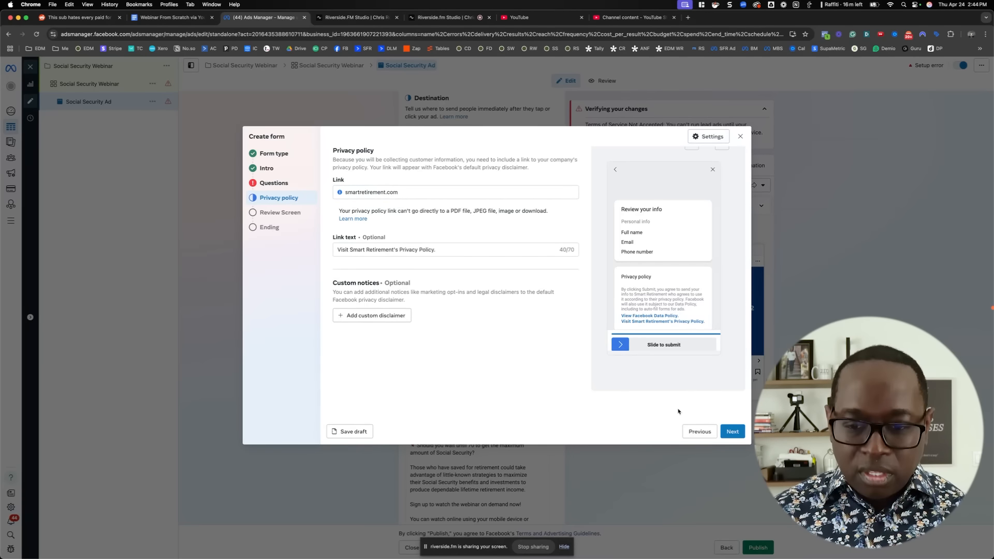
click(733, 432)
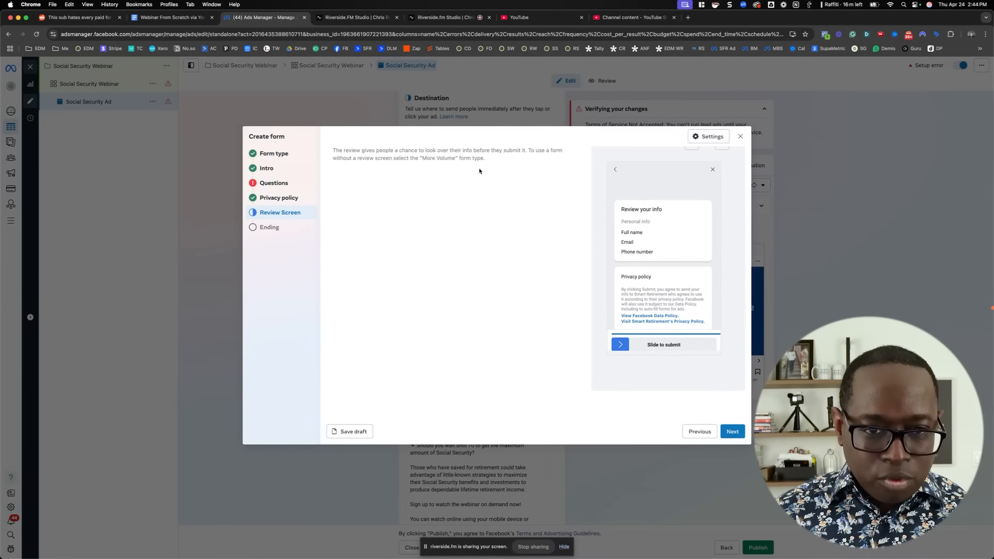
scroll(629, 264, down, 1)
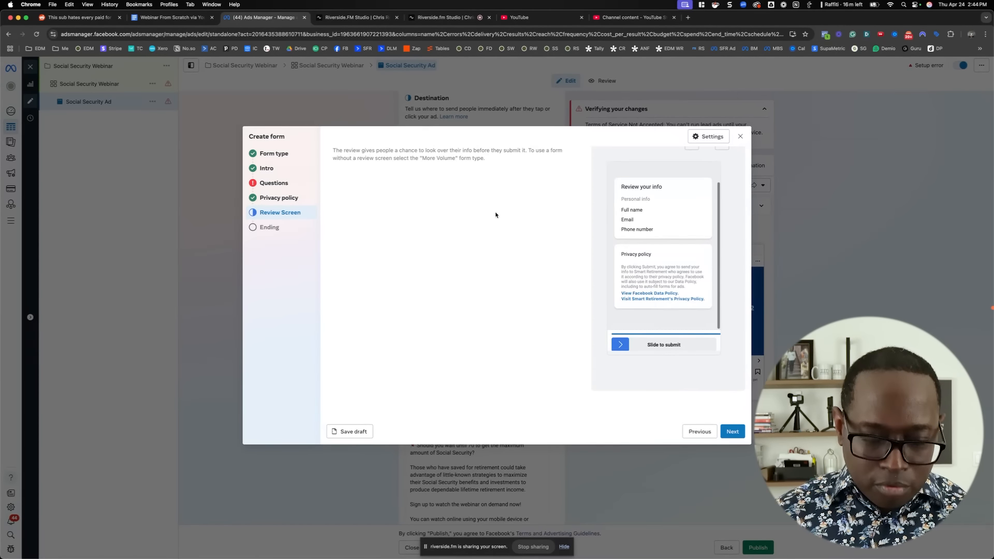
click(732, 433)
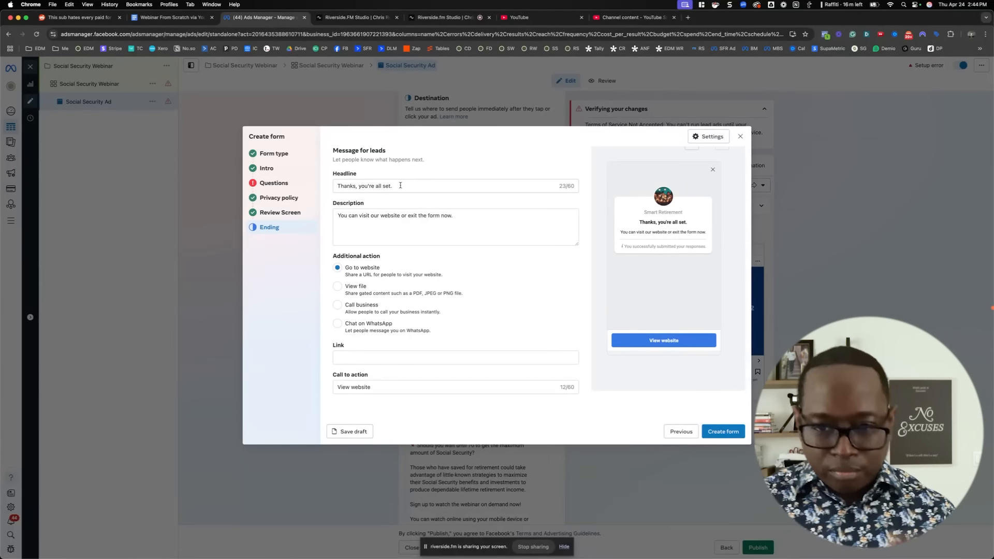
Replace the ending message's headline with "Click the button below to watch the webinar now!"
drag(402, 185, 319, 177)
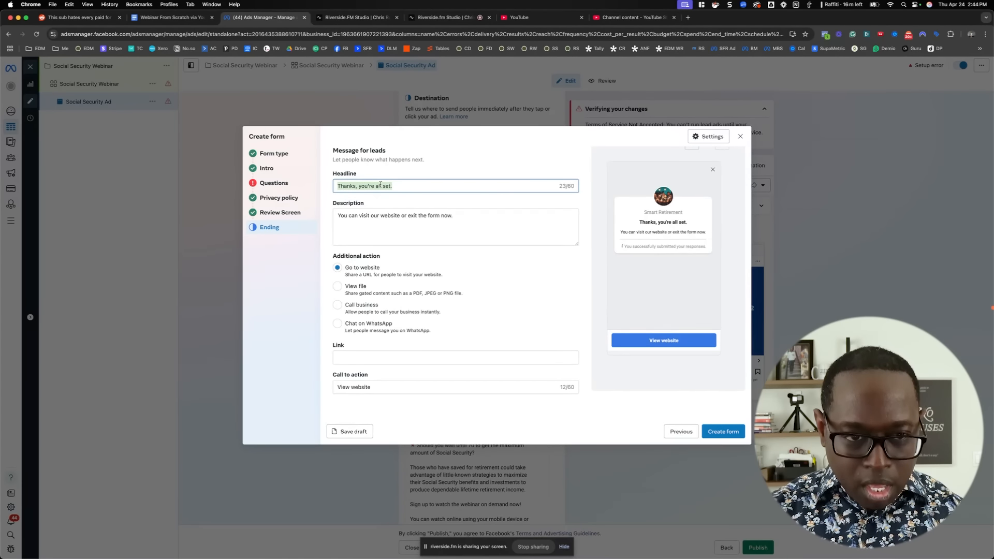
text(click)
key(BackSpace)
key(BackSpace)
key(BackSpace)
key(BackSpace)
key(BackSpace)
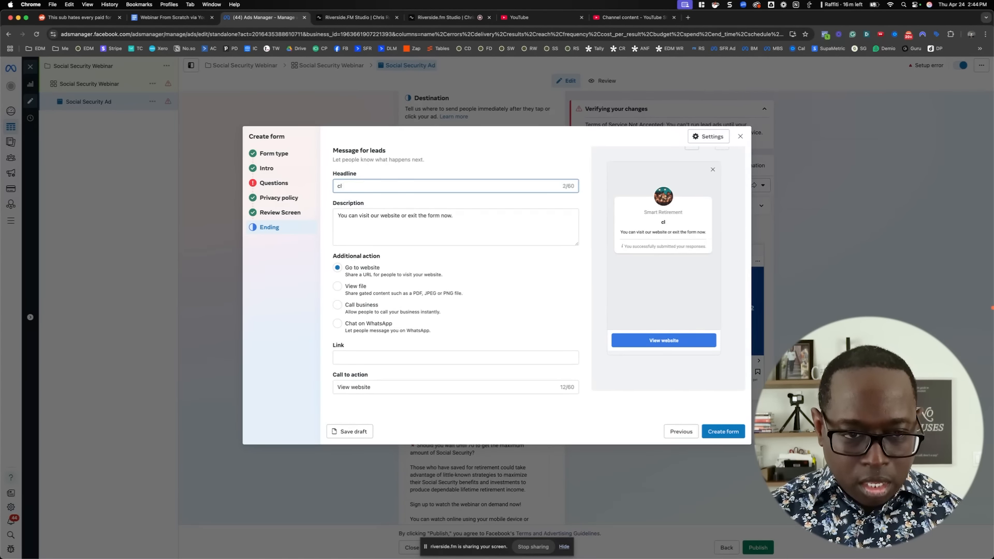
text(Click the bjutto)
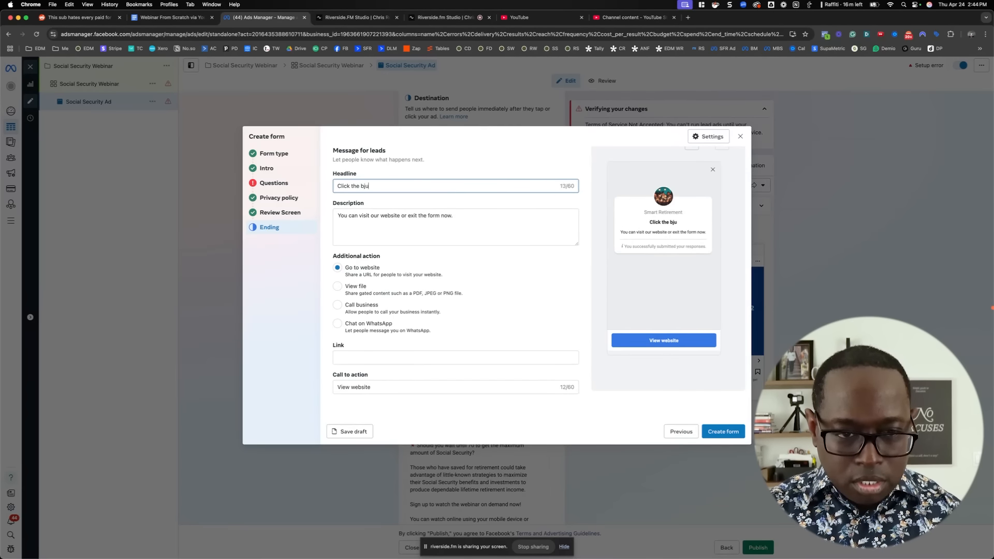
key(BackSpace)
key(BackSpace)
key(BackSpace)
key(BackSpace)
key(BackSpace)
text(utton )
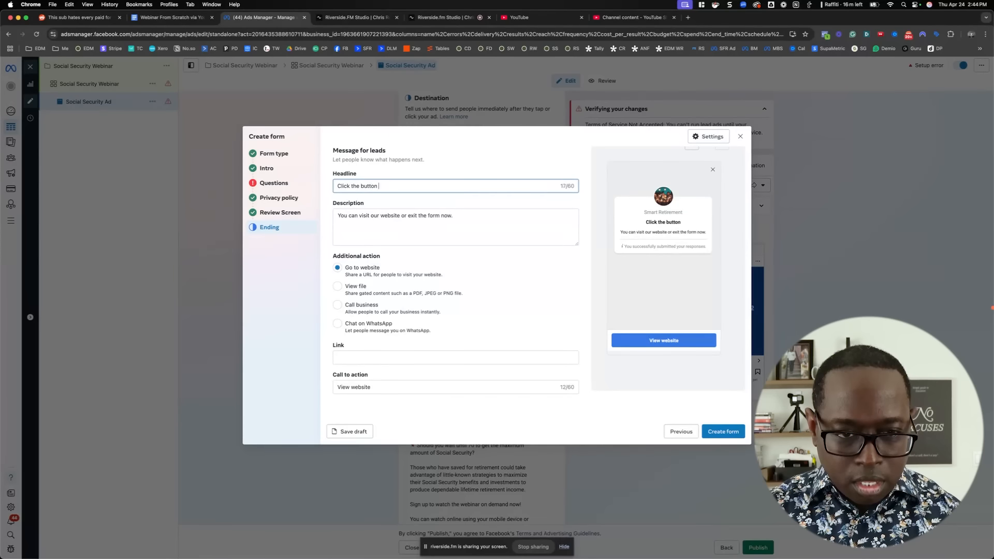
text(below to watch )
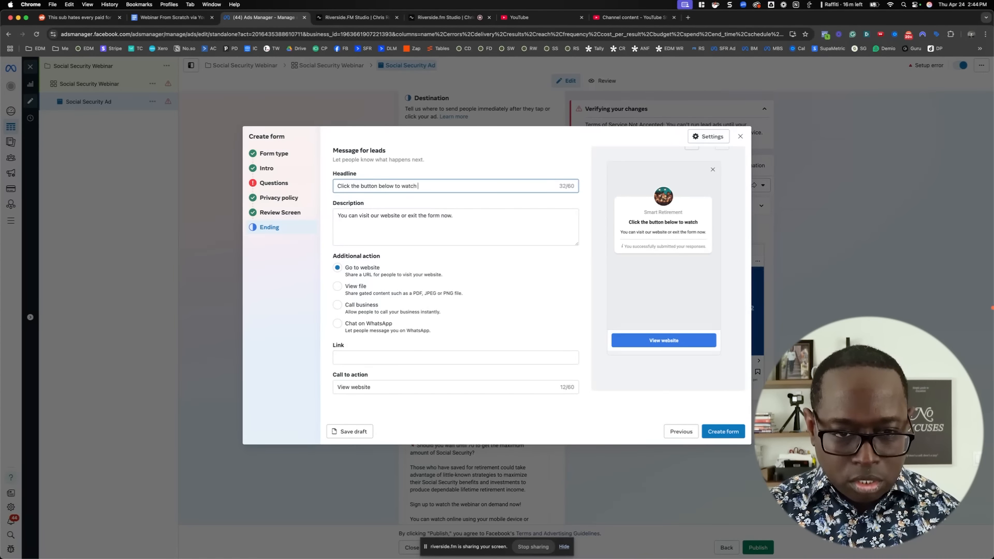
text(the webinar no)
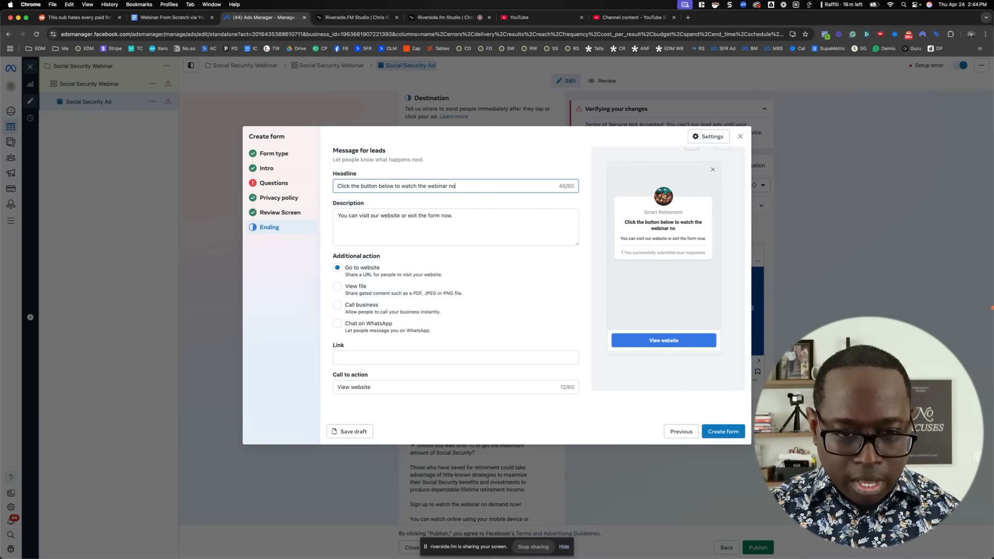
text(w!)
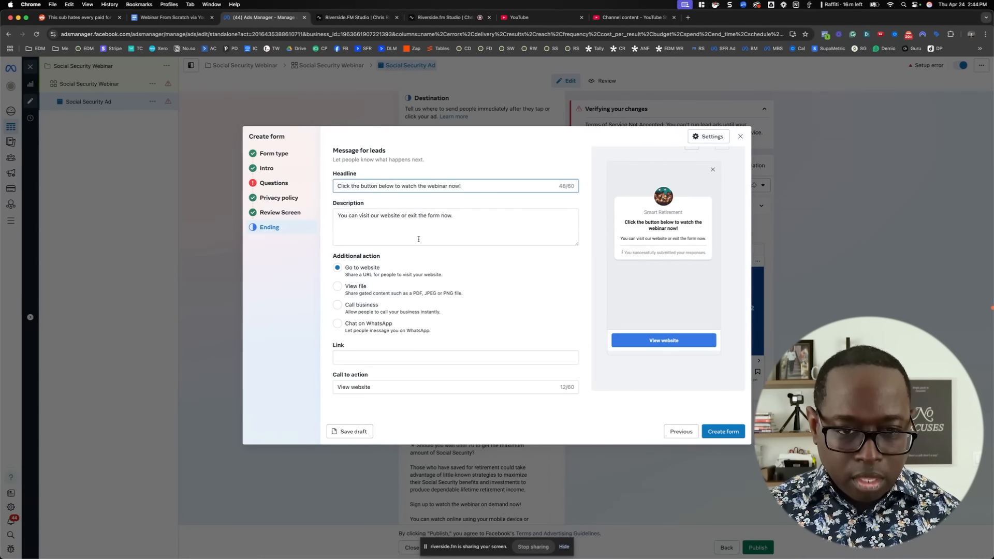
Replace the ending message's description with "Thank you!"
drag(474, 227, 313, 216)
text(Thank you!)
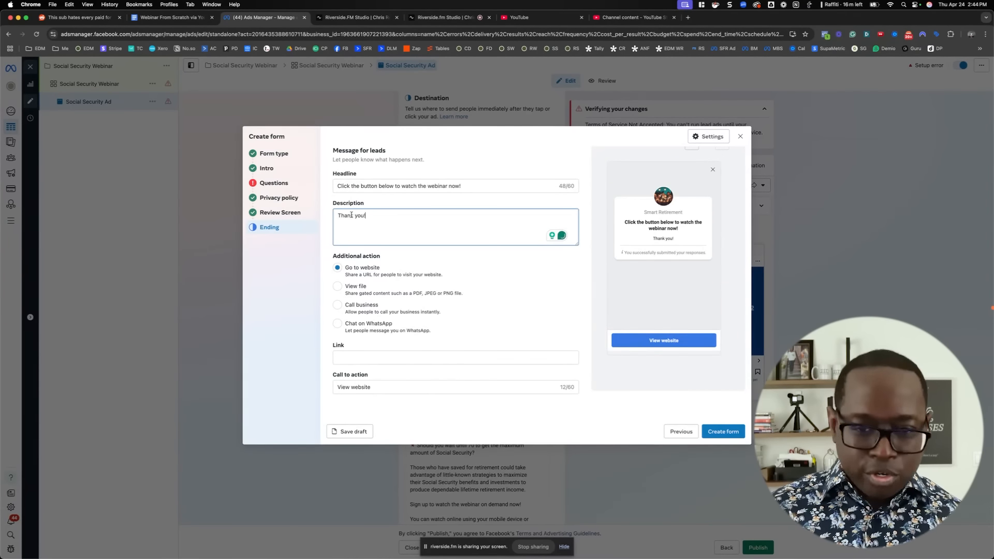
click(588, 282)
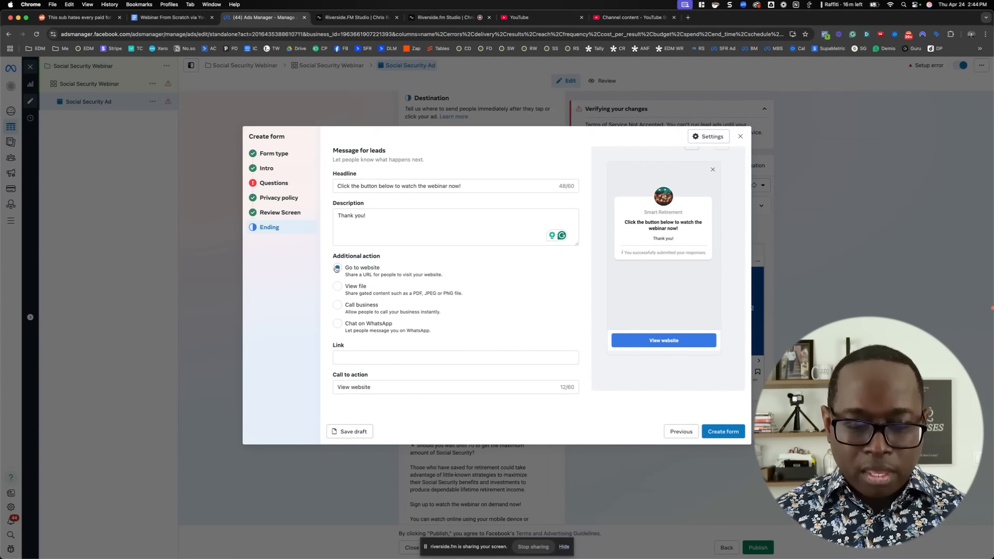
Copy the share link of "Would YOU use this risky offer to get more clients?" from YouTube Studio and paste it as the ending's website link
click(626, 24)
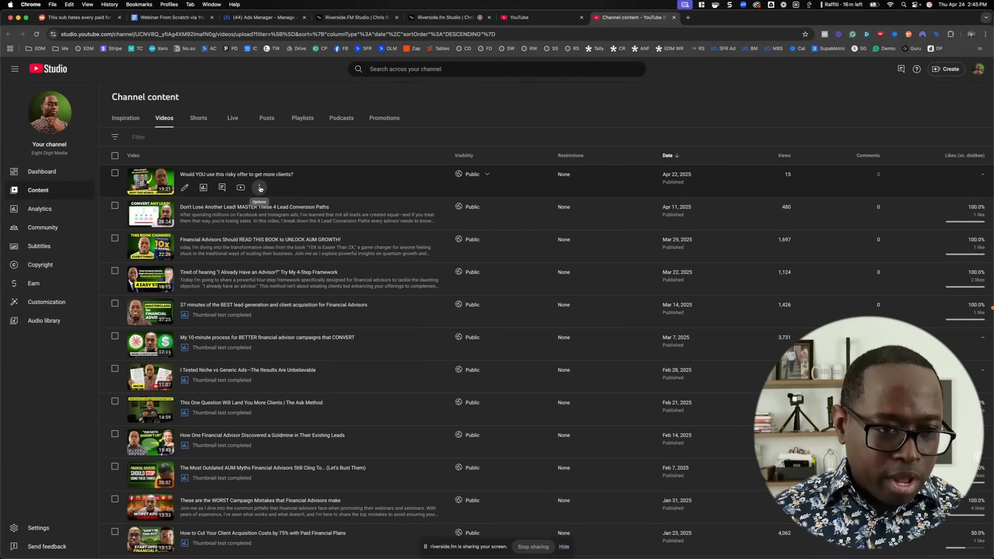
click(260, 189)
click(247, 203)
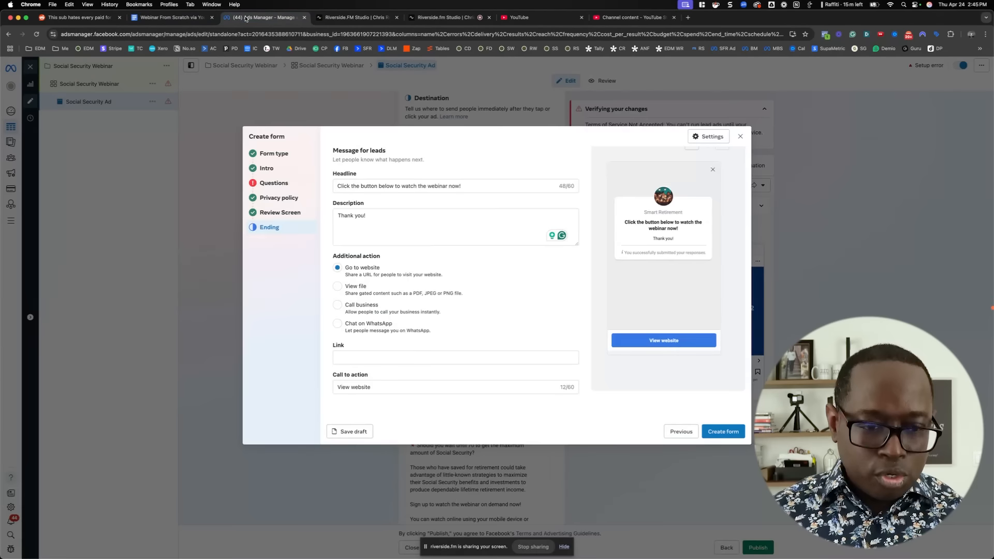
click(248, 18)
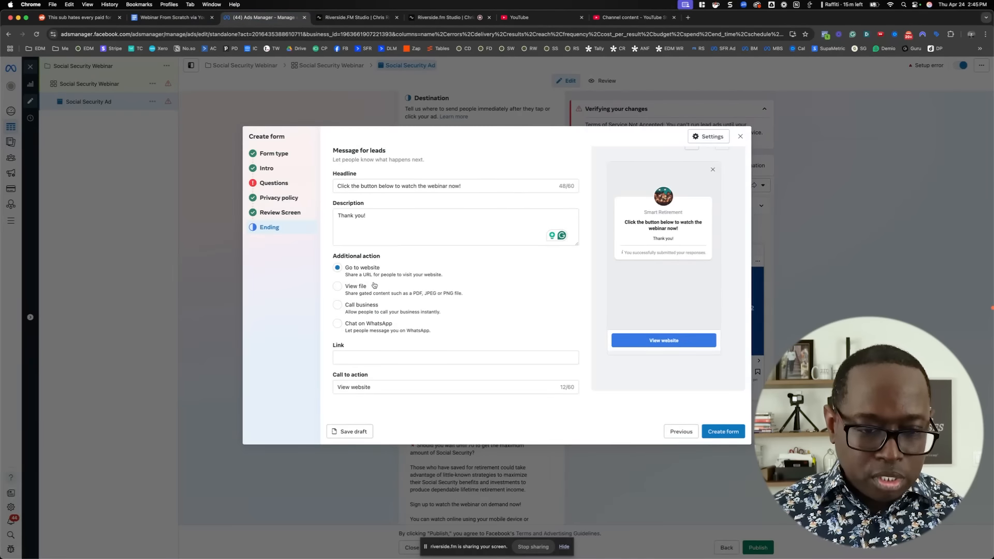
click(365, 357)
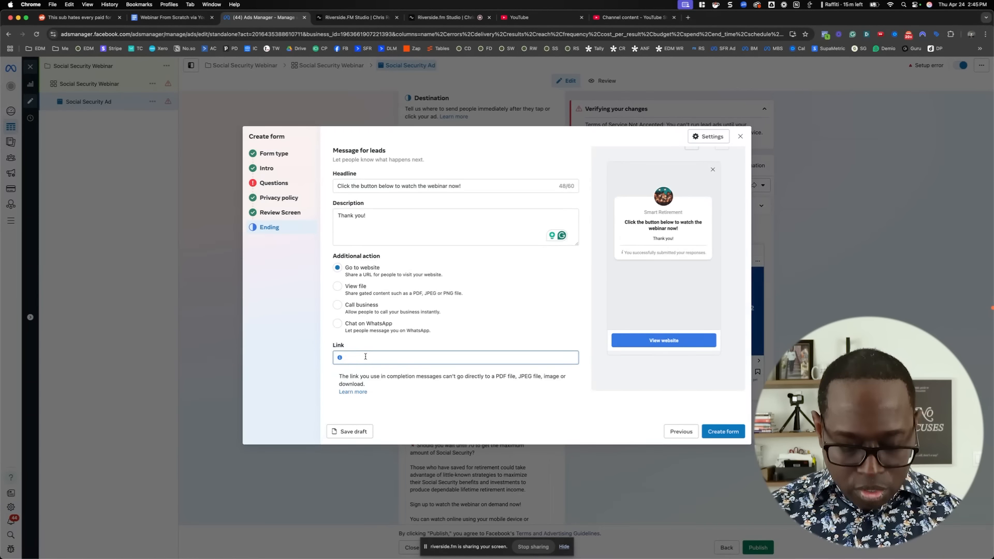
text(https://youtu.be/EVs8-bhynus)
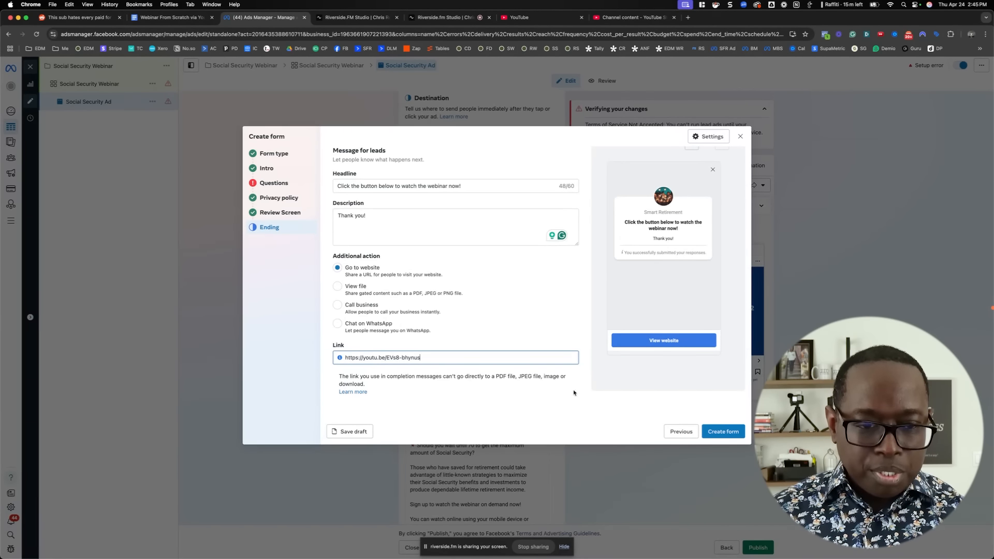
click(574, 331)
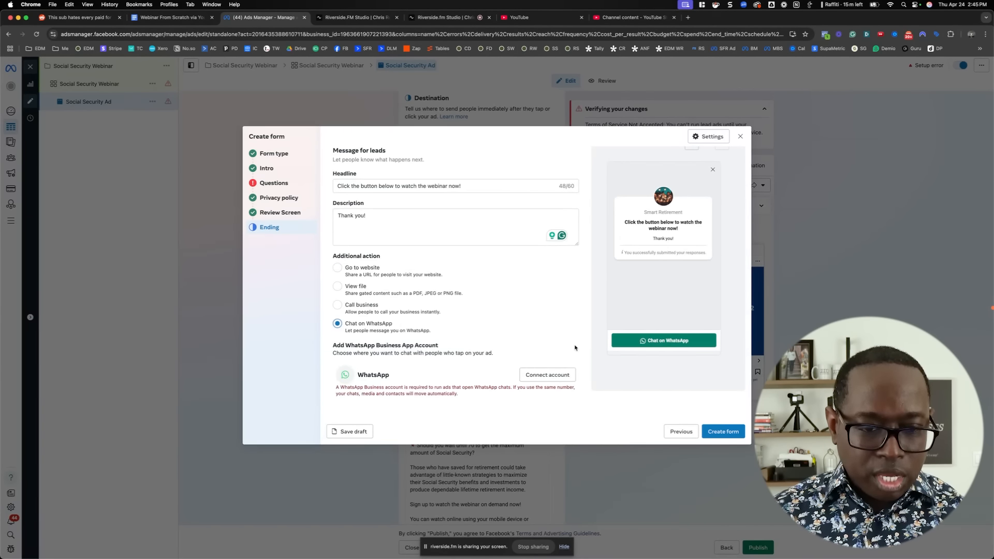
click(338, 270)
click(348, 357)
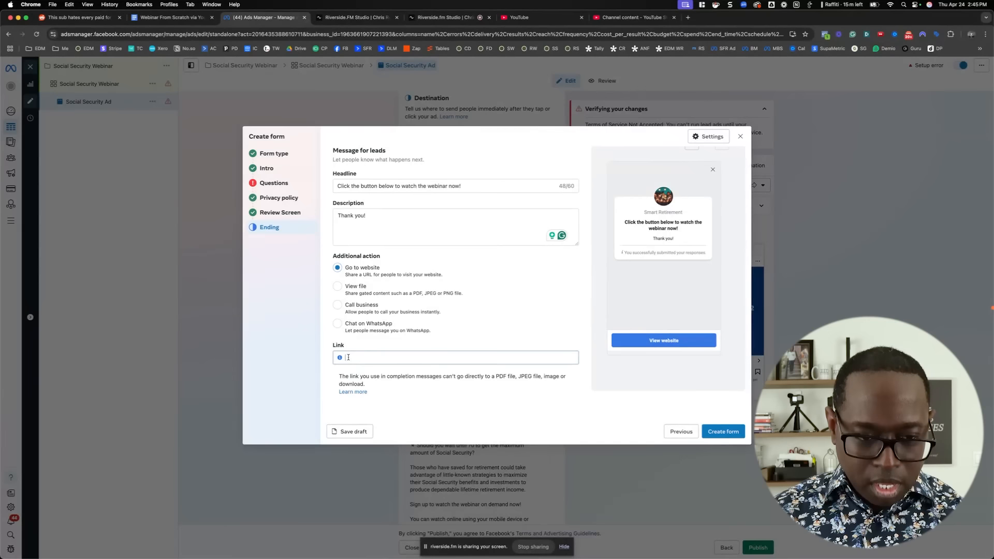
text(https://youtu.be/EVs8-bhynus)
click(602, 297)
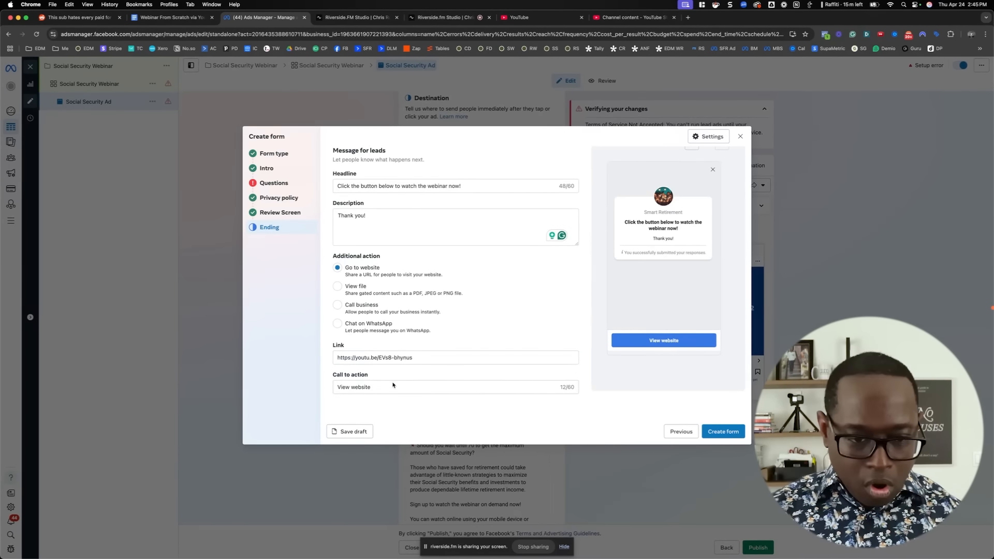
Replace the ending's call to action text with "Watch Now On Demand"
drag(387, 389, 317, 382)
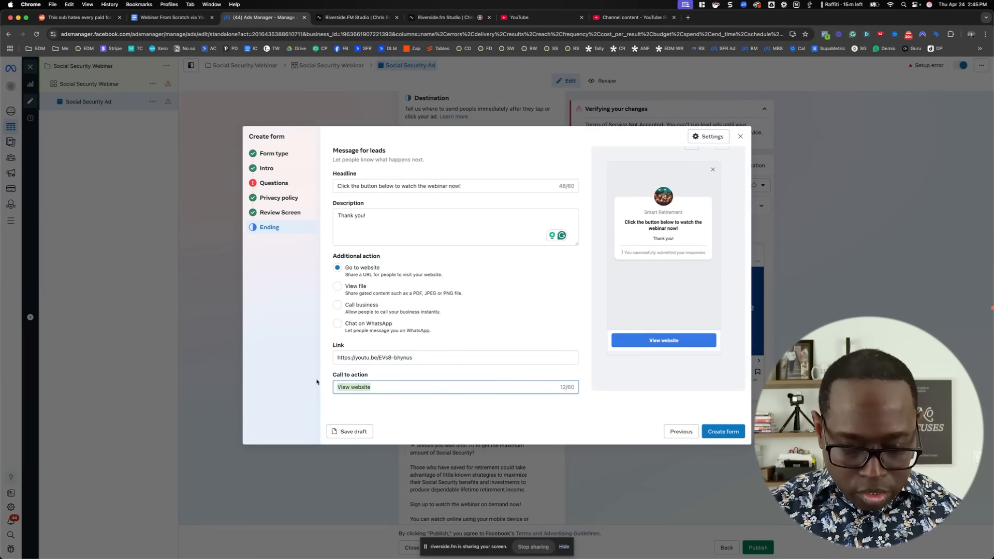
text(Watch Now)
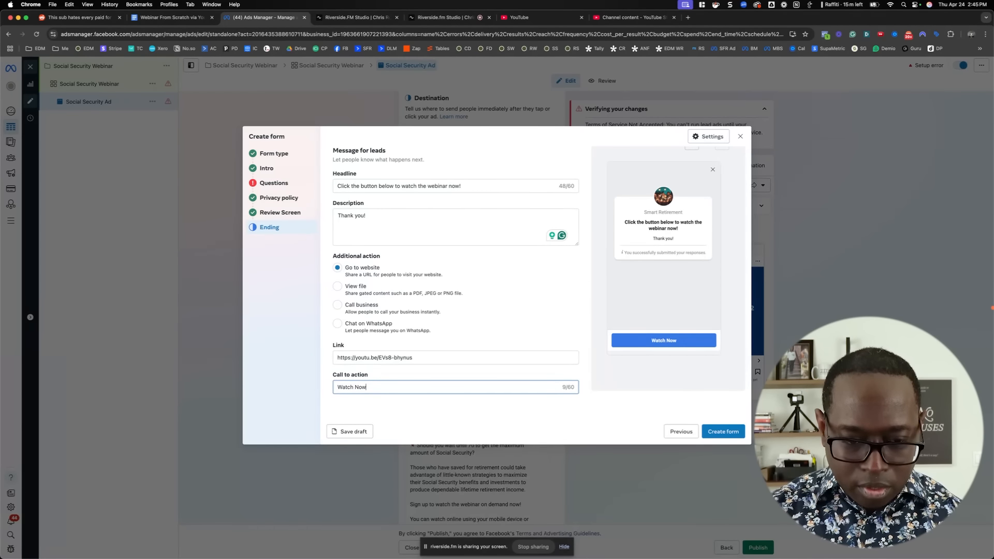
text( On Demand)
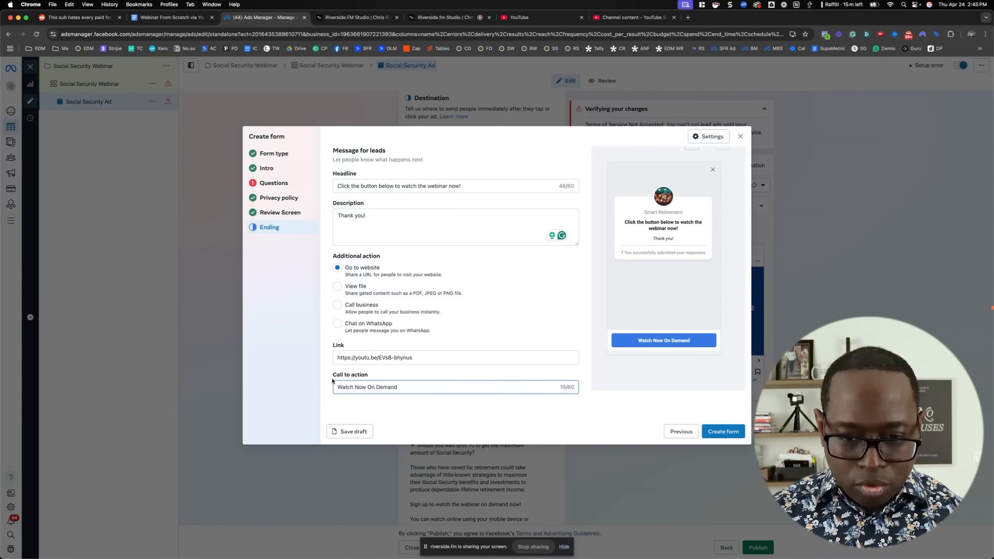
click(592, 392)
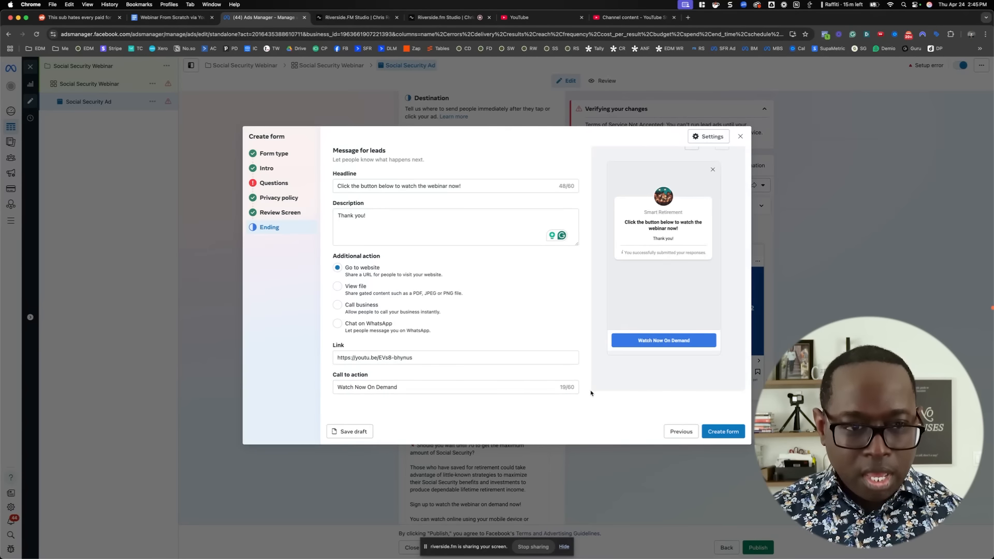
Return to the form's Questions section and open the example notices for the contact information description
click(287, 187)
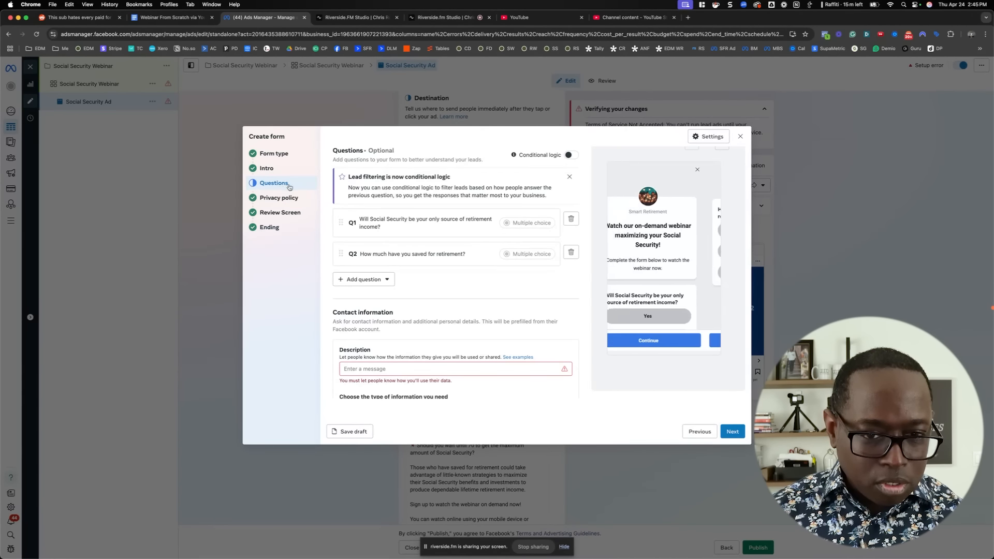
scroll(530, 253, down, 1)
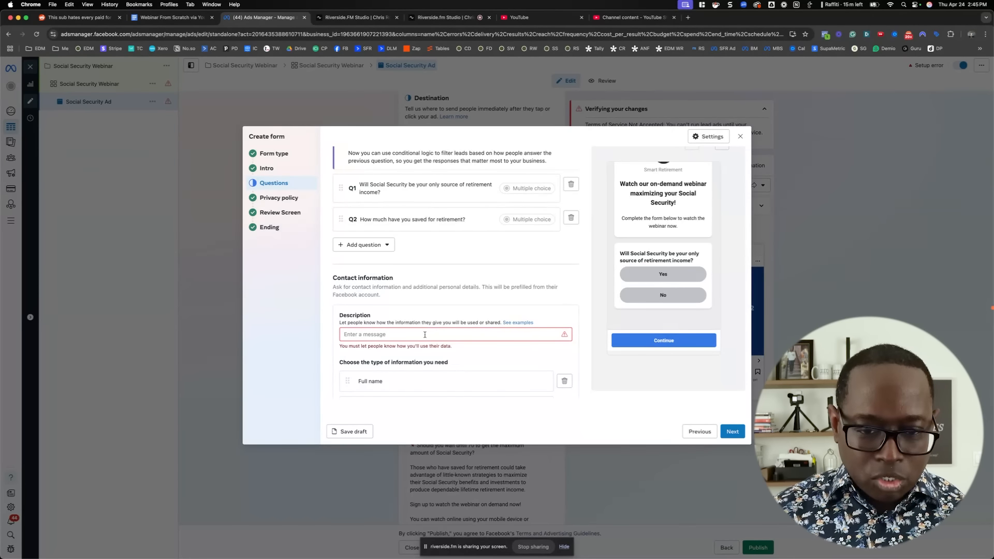
click(520, 322)
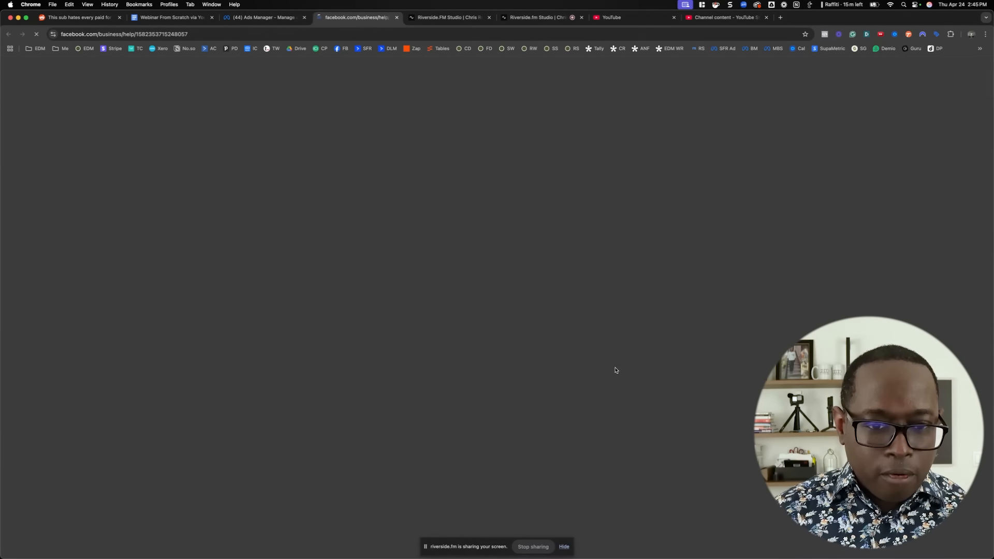
scroll(676, 357, down, 3)
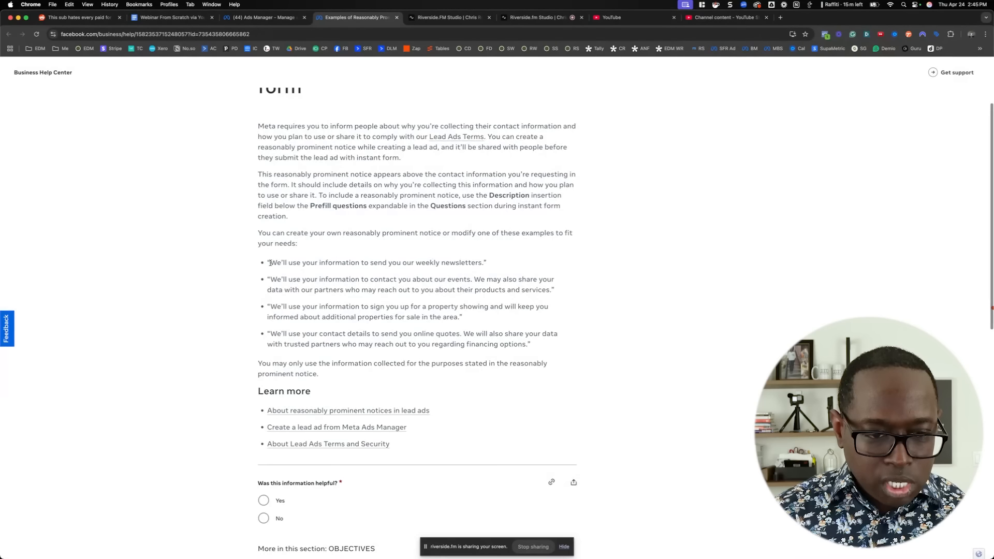
Copy the example "We'll use your information to send you our weekly newsletters." into the contact information description in Ads Manager
drag(270, 263, 485, 262)
key(super+c)
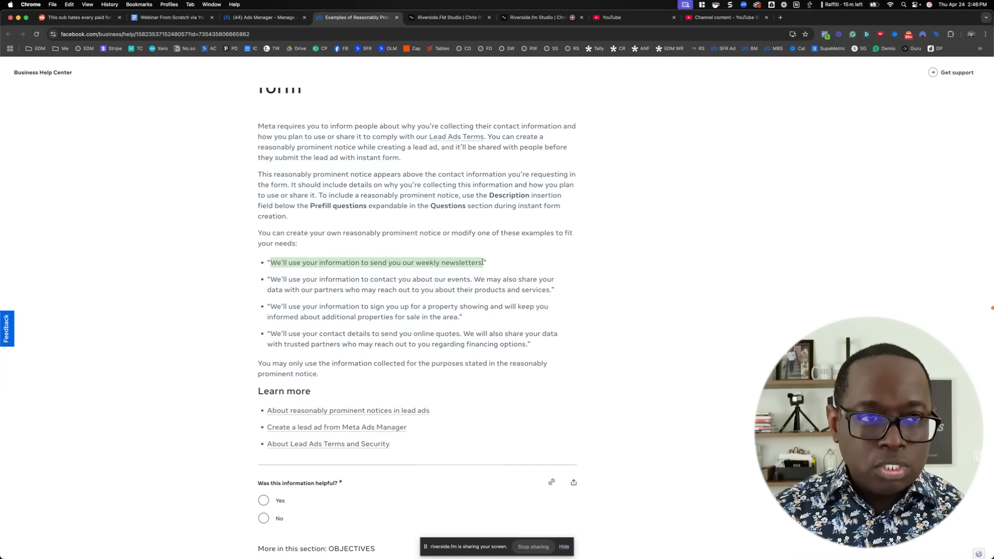
click(241, 19)
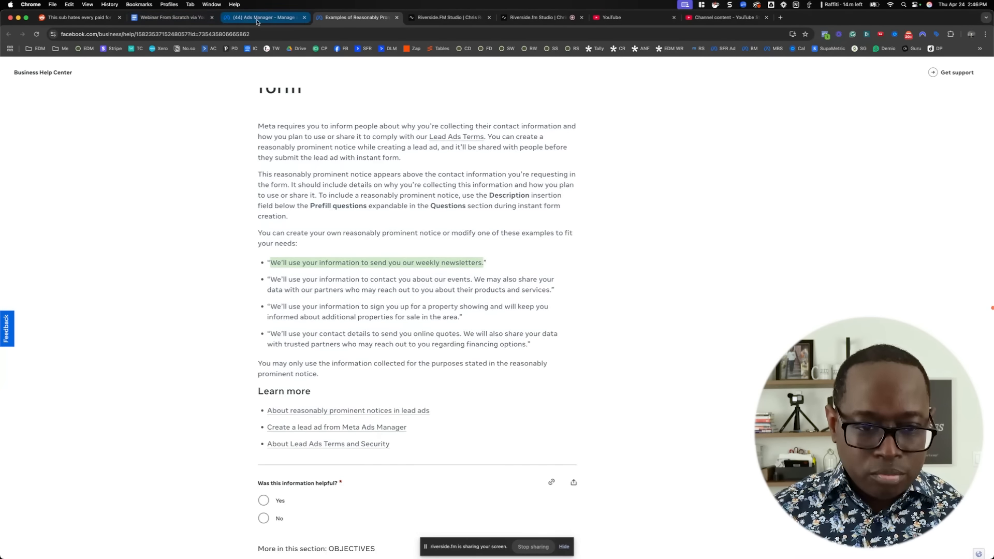
click(372, 334)
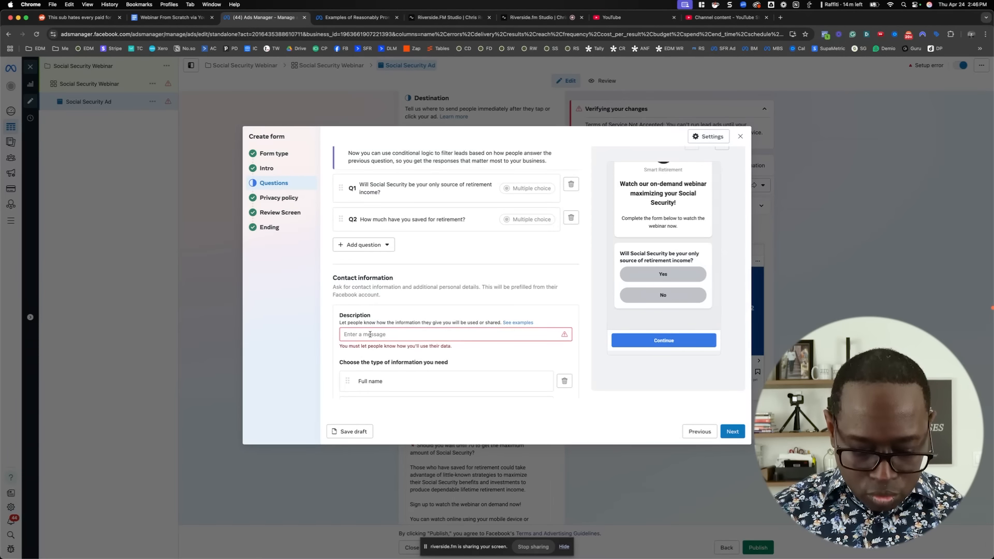
key(super+v)
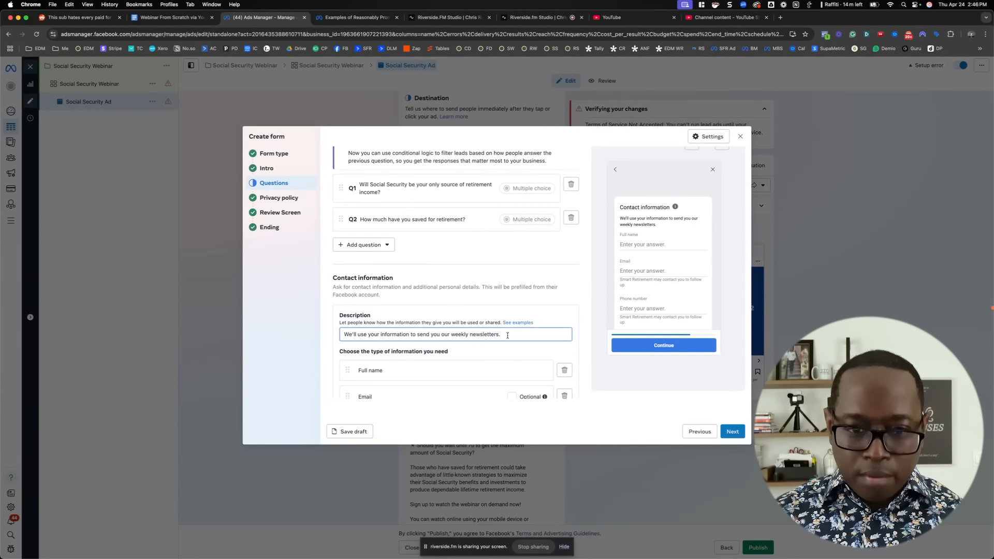
Replace the contact information description with "We will use your information to follow up after the webinar."
drag(507, 335, 377, 330)
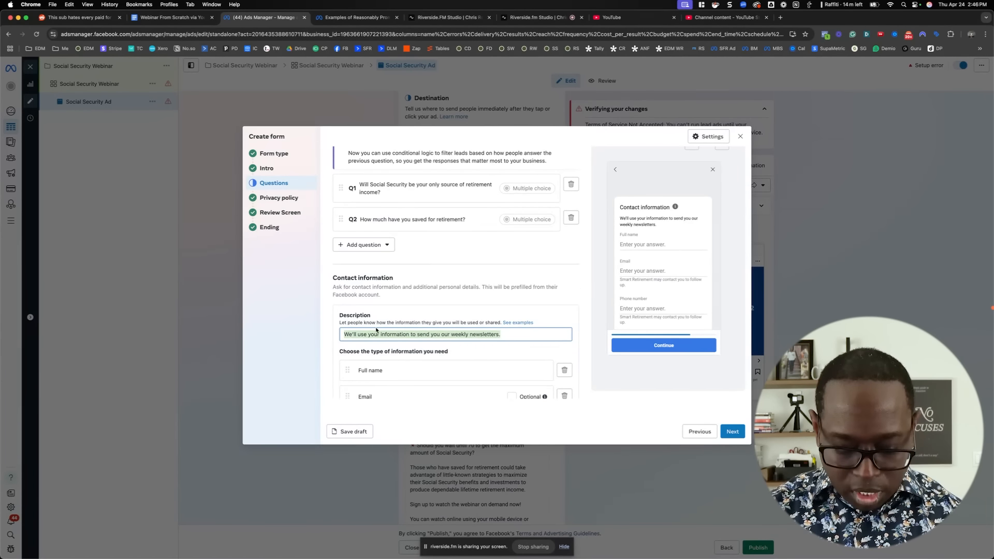
text(WEe)
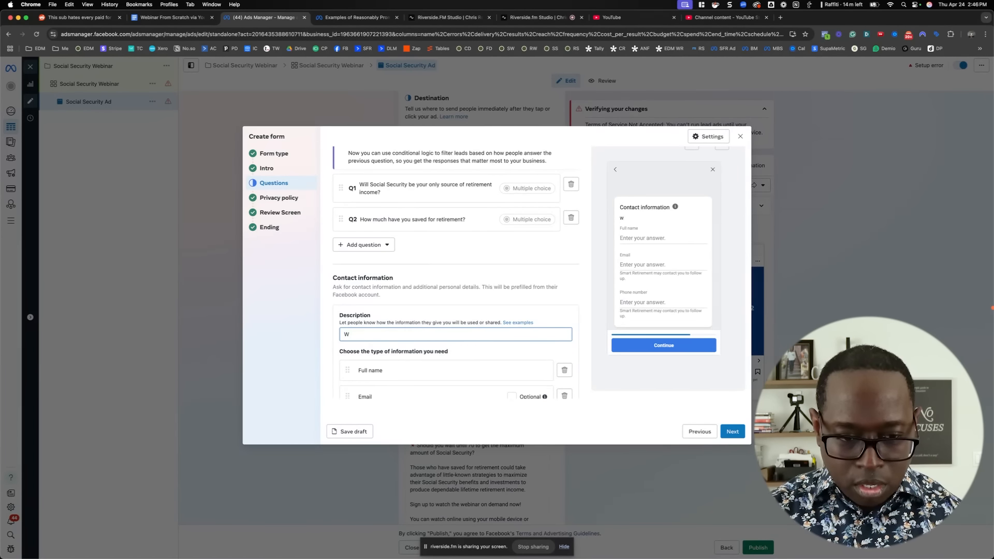
key(BackSpace)
text(e will use your)
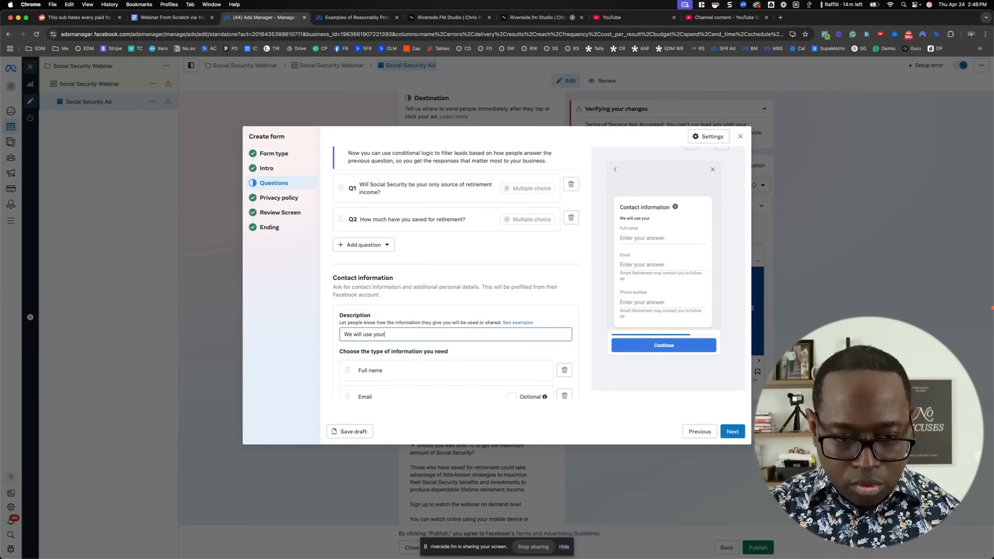
text( information)
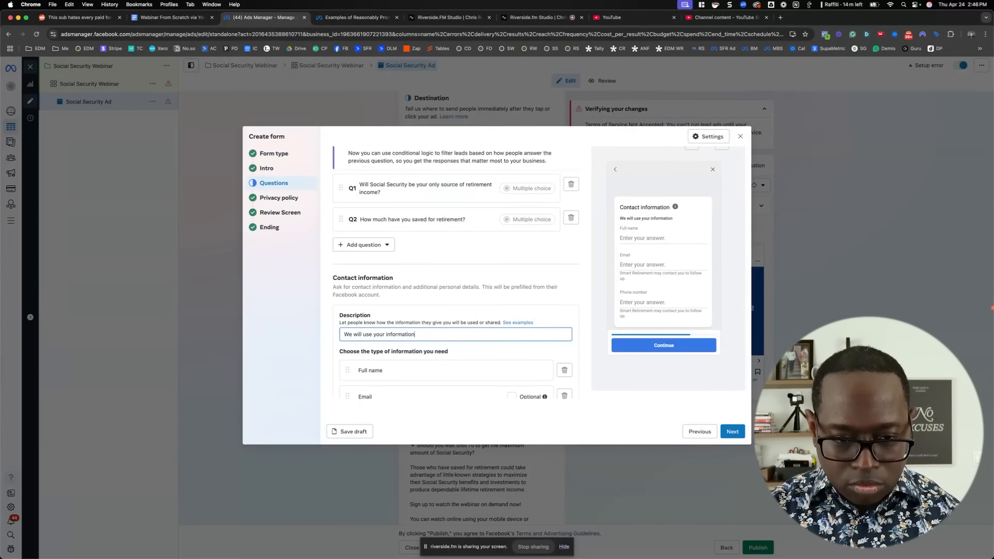
text( to floool)
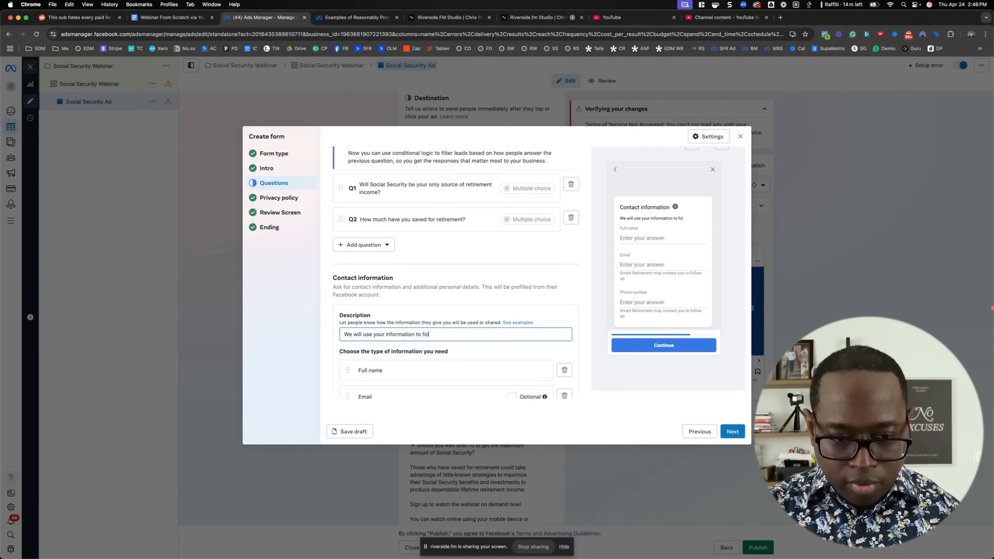
text(low up afte)
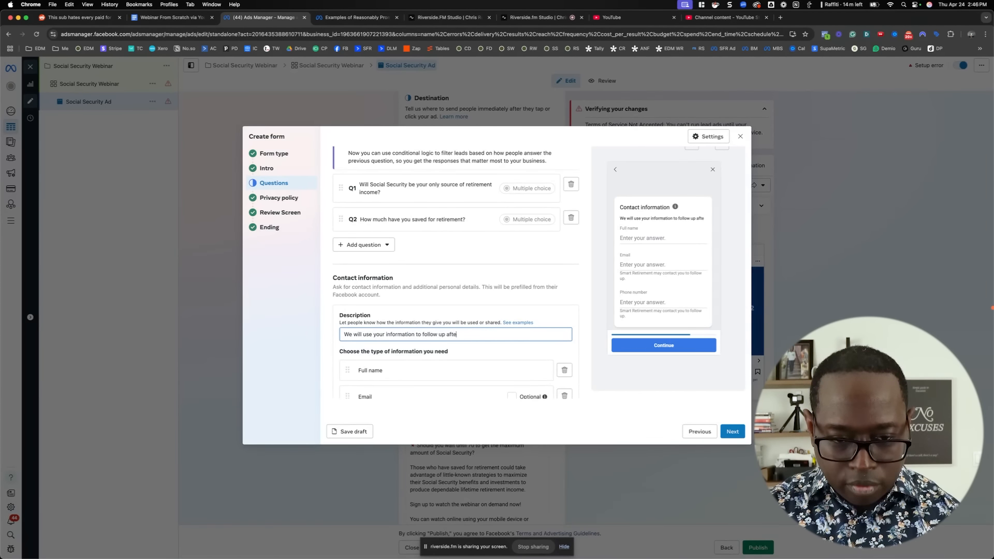
text(r the webinar.)
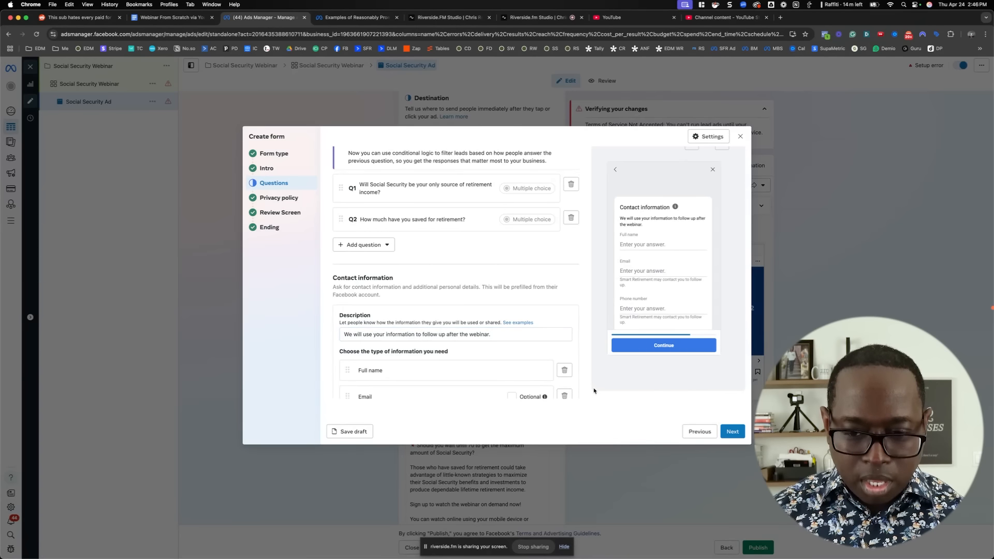
Continue through the privacy policy, review screen and ending sections and create the instant form
click(732, 432)
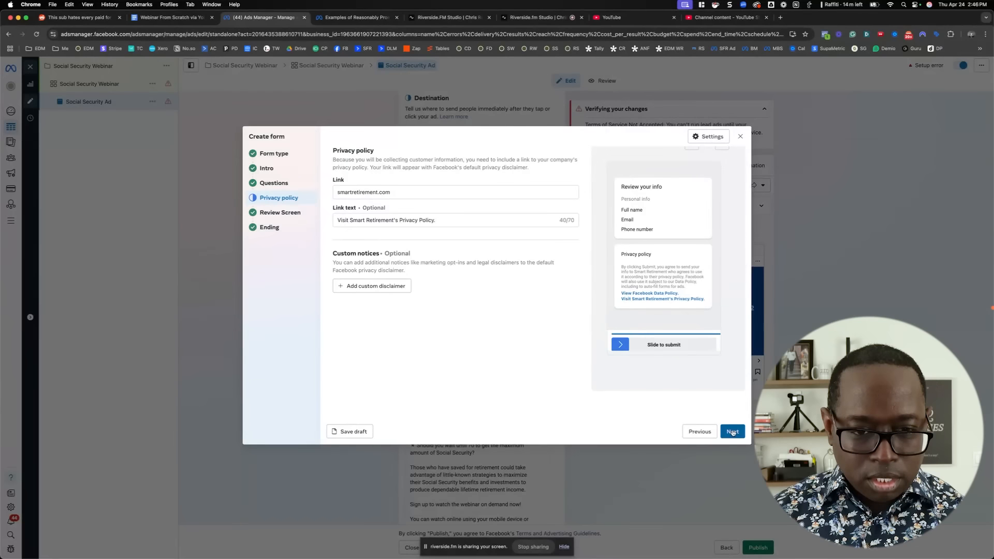
click(733, 431)
click(733, 431)
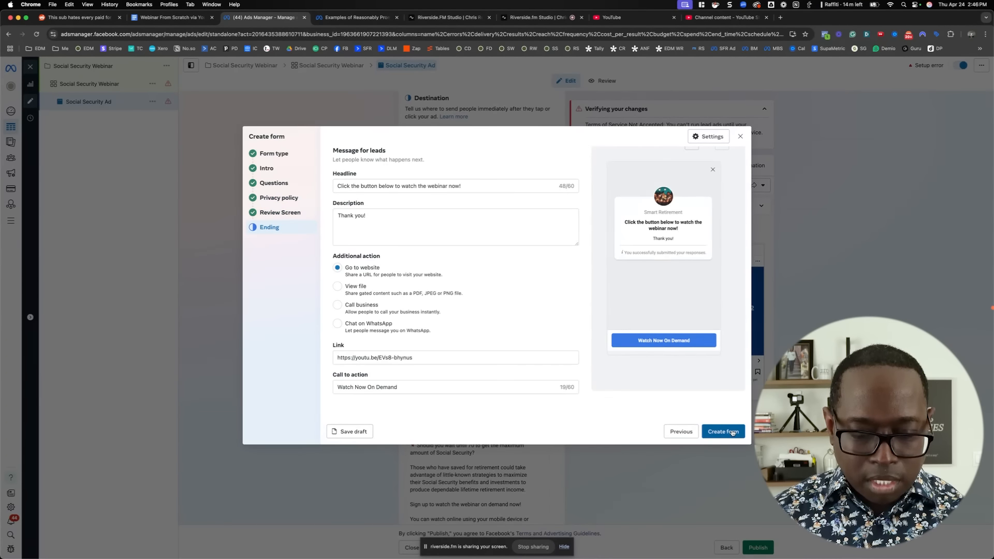
click(732, 432)
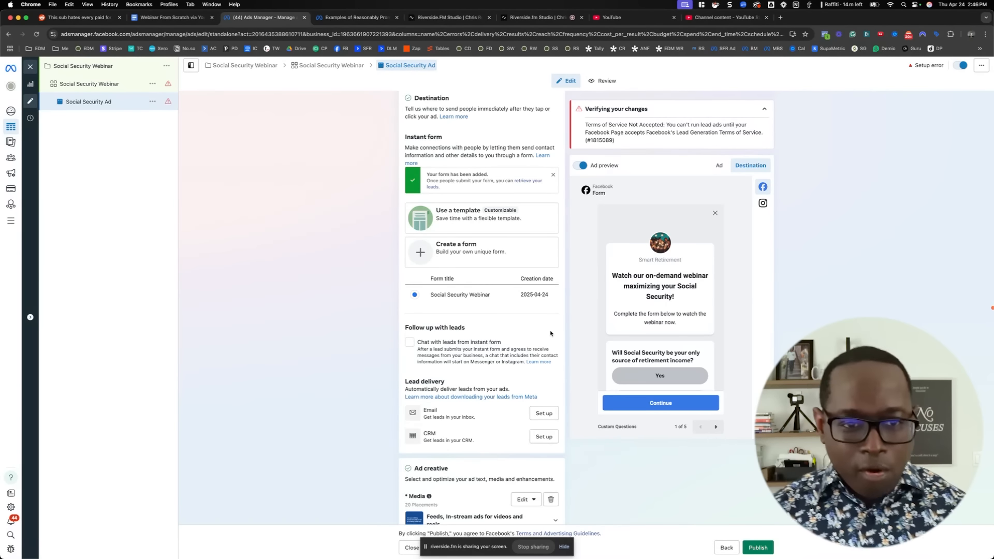
Look over the ad's lead delivery, creative and tracking settings and try to publish the ad
scroll(566, 345, down, 4)
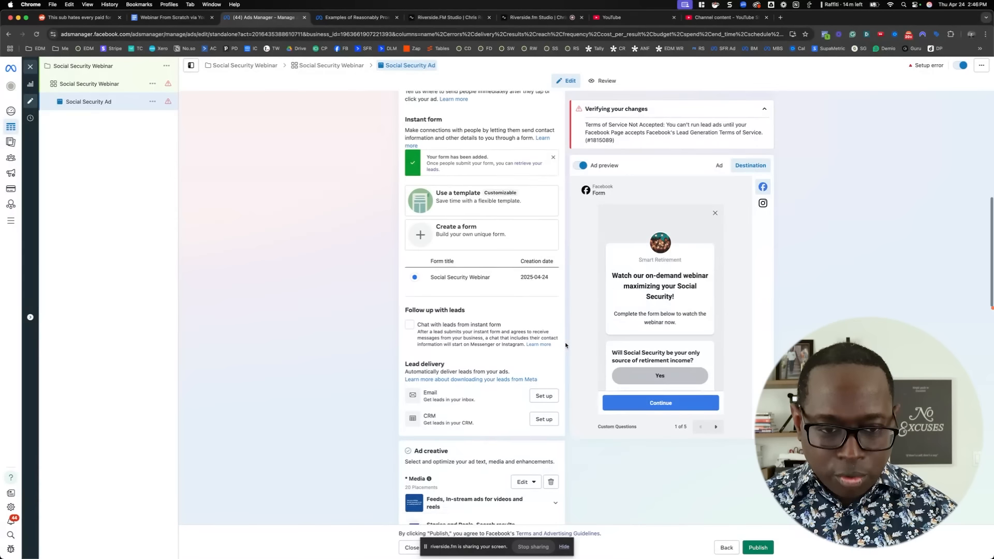
scroll(565, 346, down, 4)
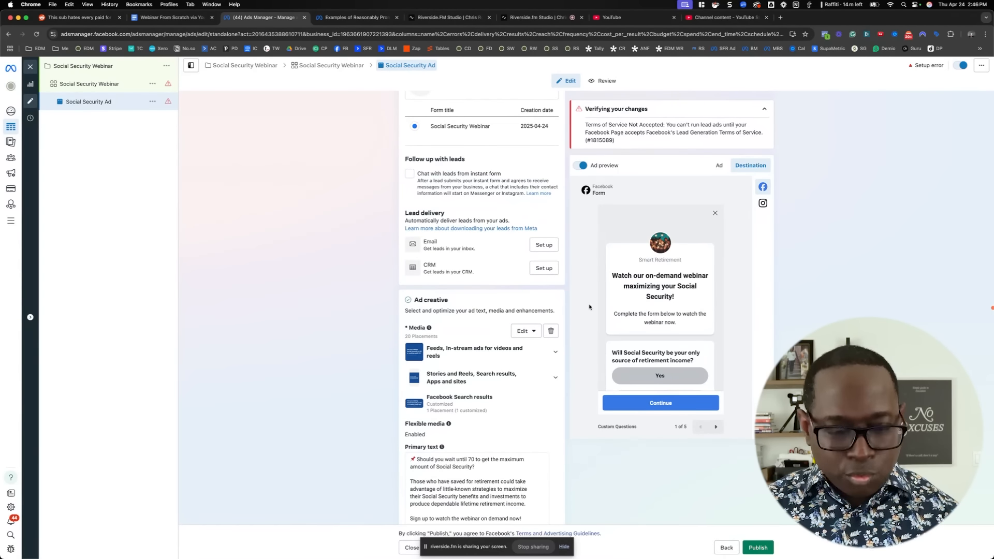
scroll(570, 303, down, 3)
scroll(570, 303, down, 9)
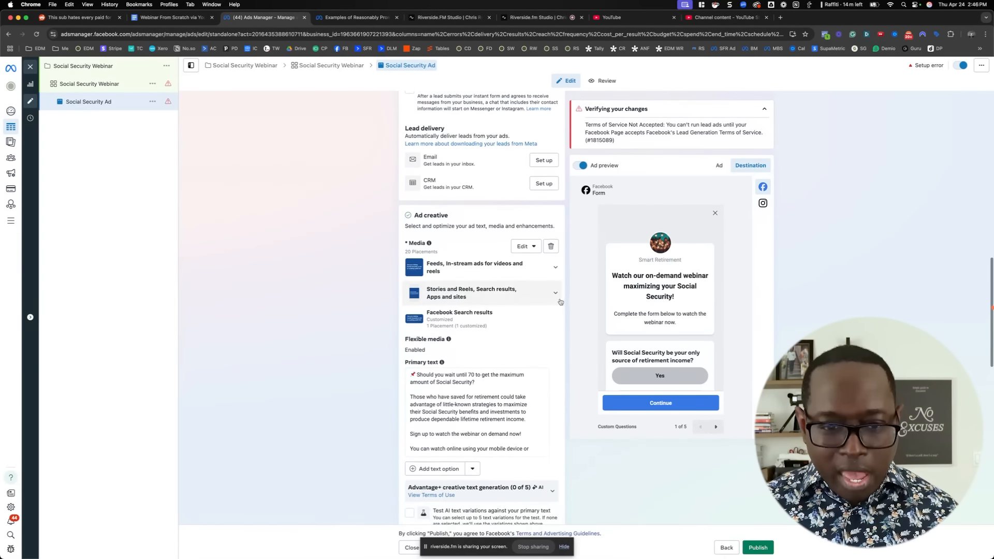
scroll(550, 300, down, 15)
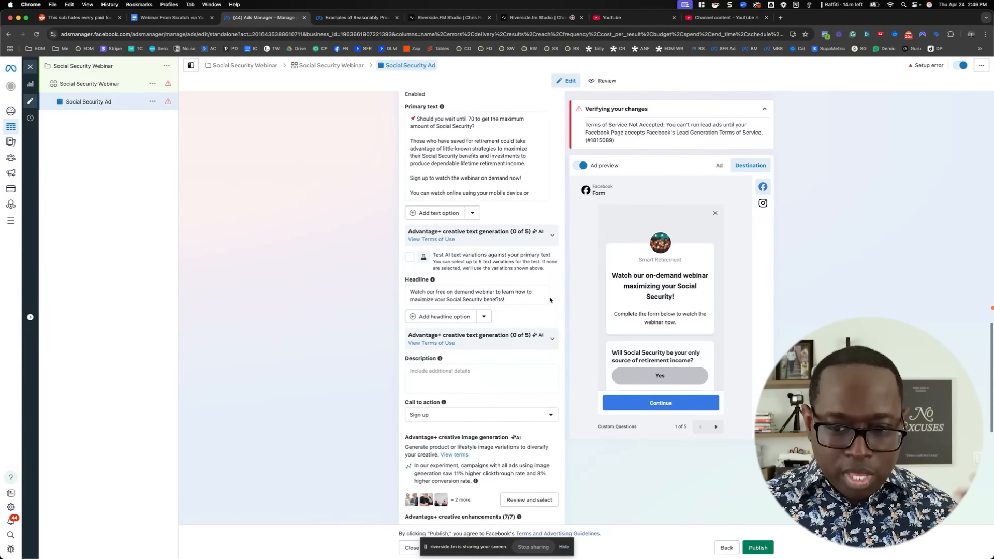
scroll(551, 301, down, 5)
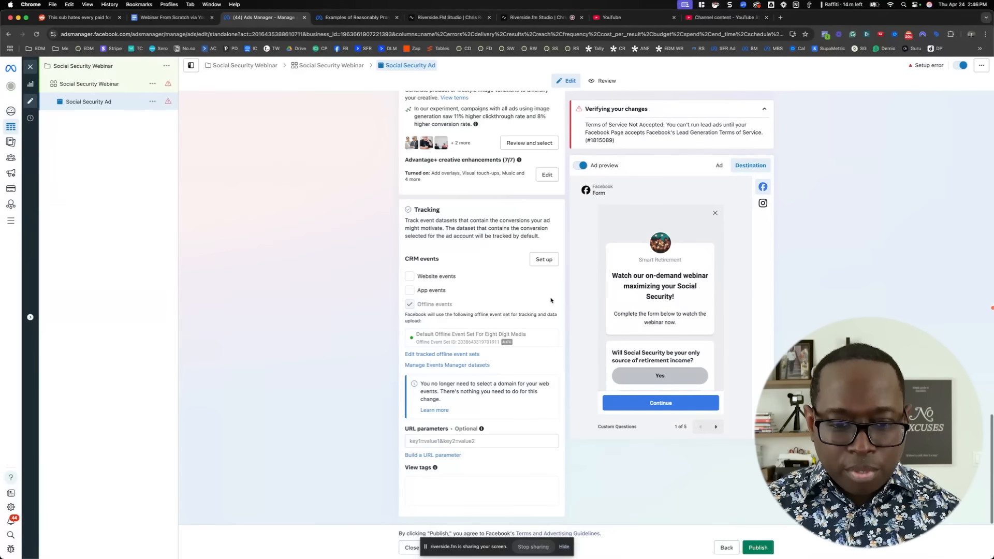
click(755, 548)
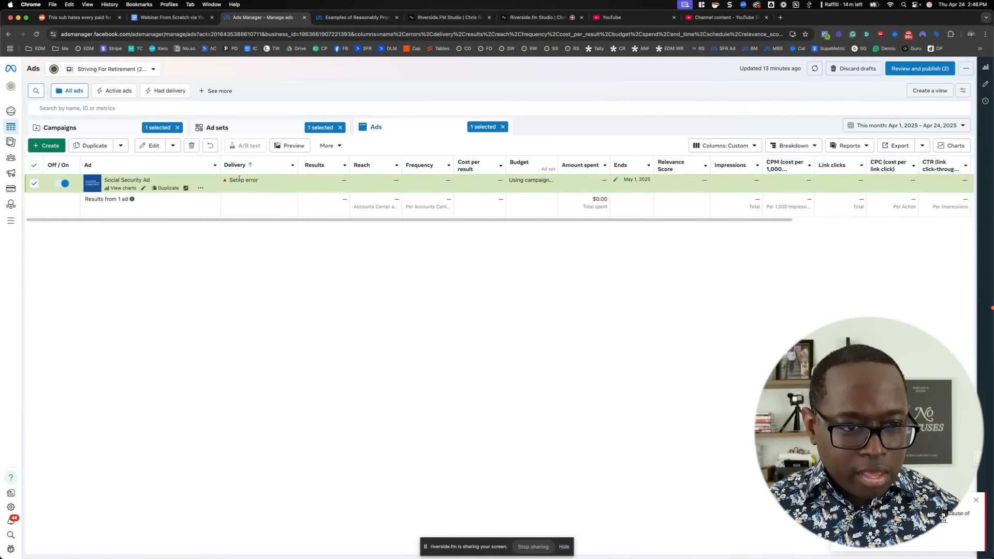
Check the reason for the ad's setup error and open the Social Security Webinar ad set for editing
mouse_move(226, 181)
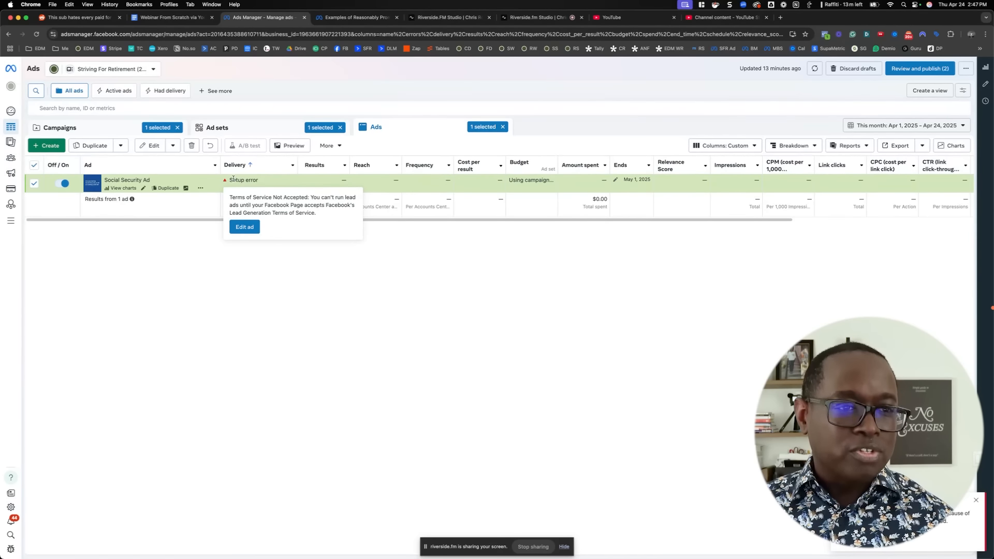
click(251, 129)
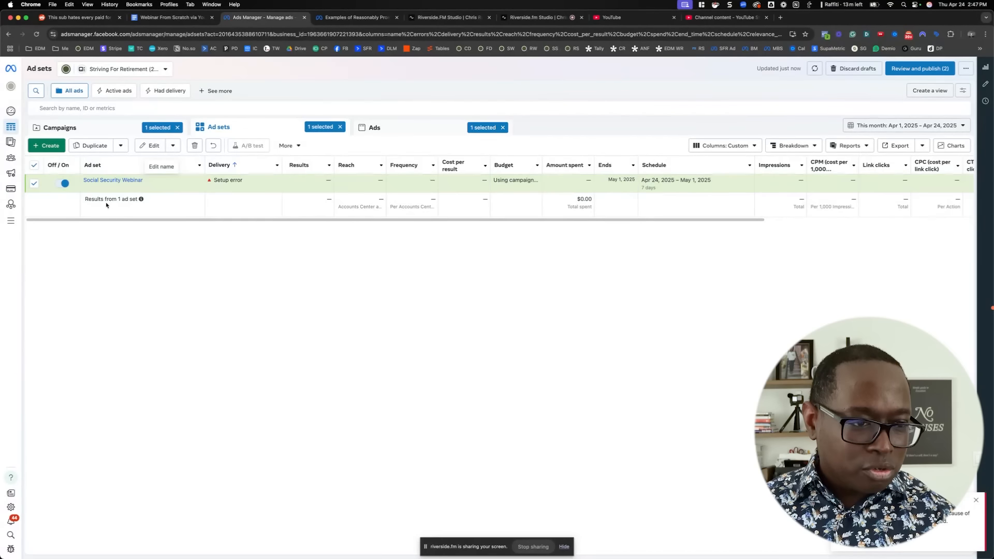
mouse_move(124, 188)
click(124, 189)
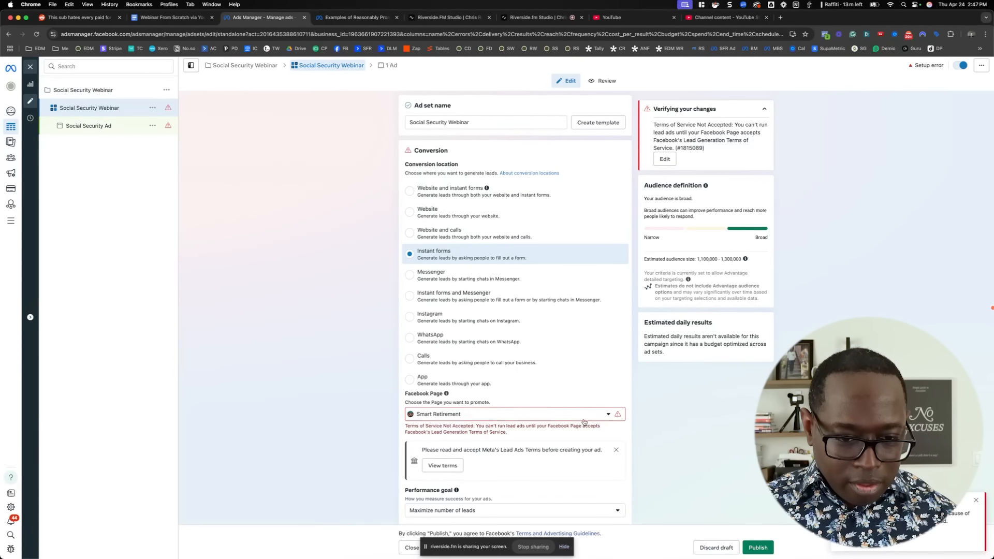
Accept Meta's Lead Ads Terms for the Smart Retirement page and publish the Social Security Webinar ad set with its ad
scroll(440, 438, down, 1)
click(458, 429)
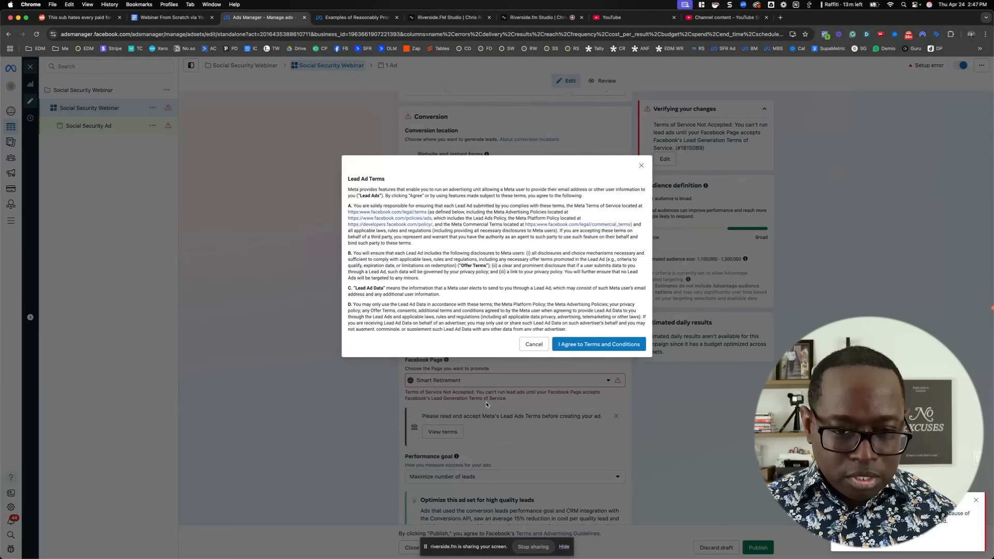
click(590, 349)
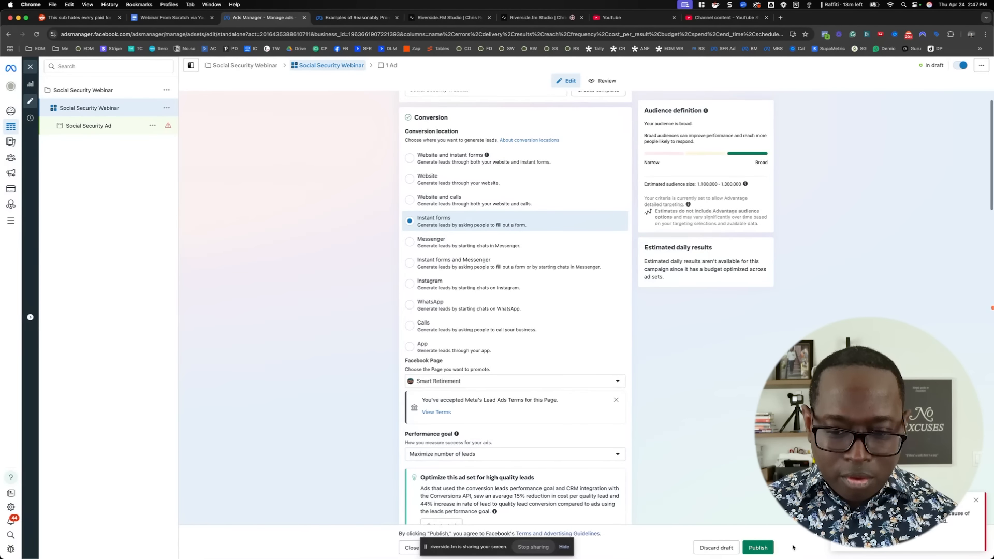
click(758, 548)
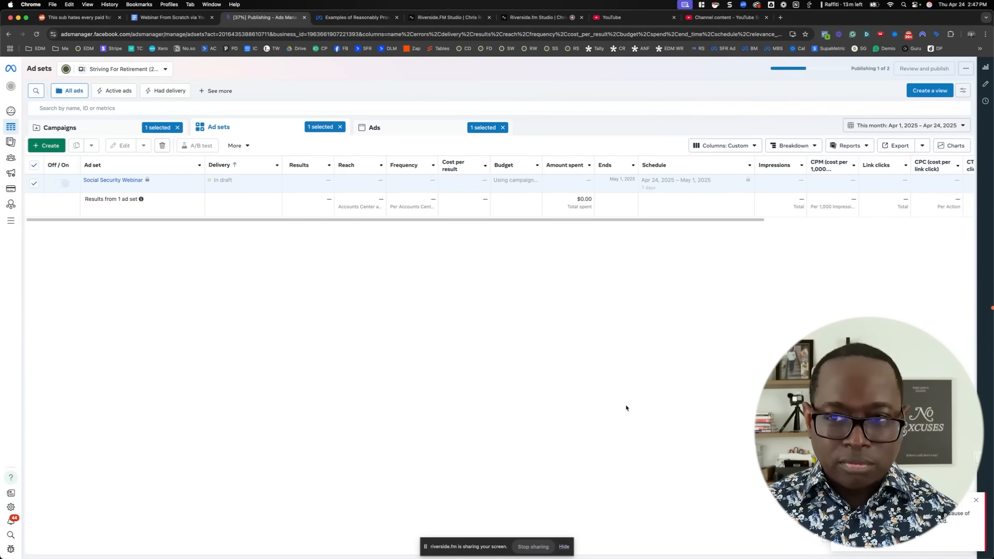